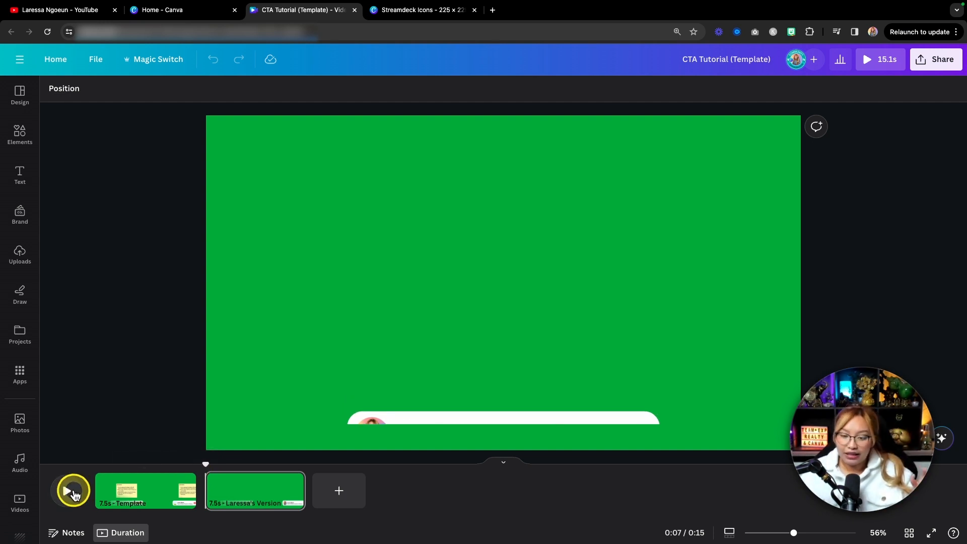
Play the second page's subscribe animation and scrub back to the part where the call-to-action banner appears.
click(73, 491)
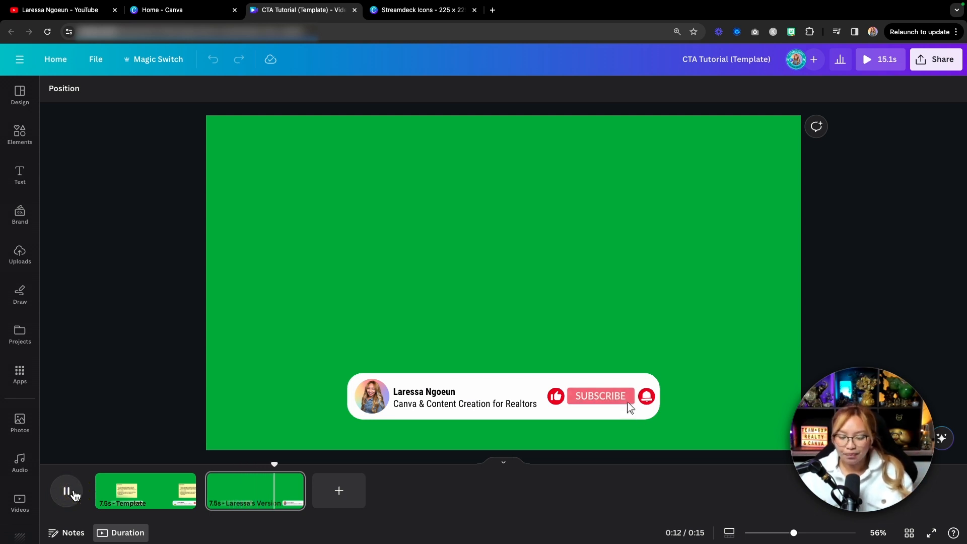
click(71, 492)
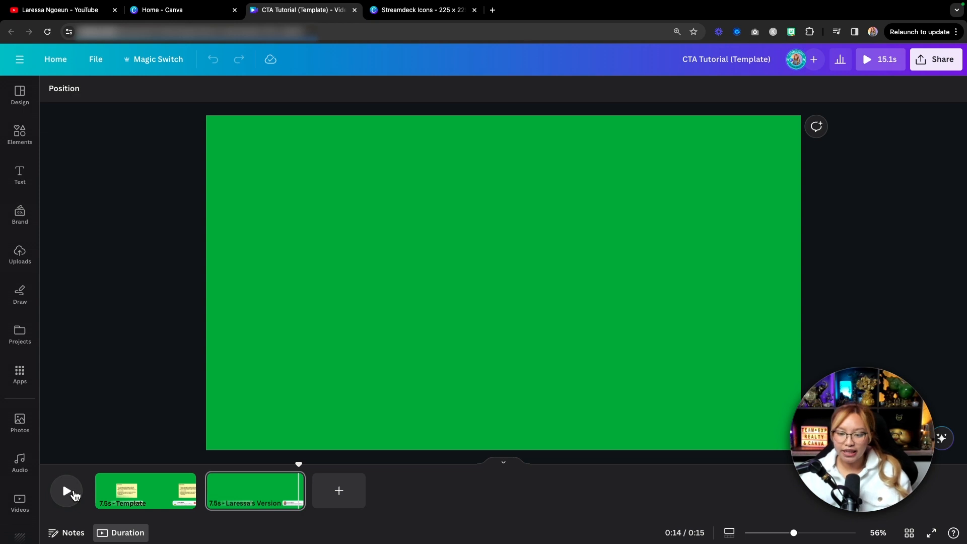
drag(299, 463, 264, 468)
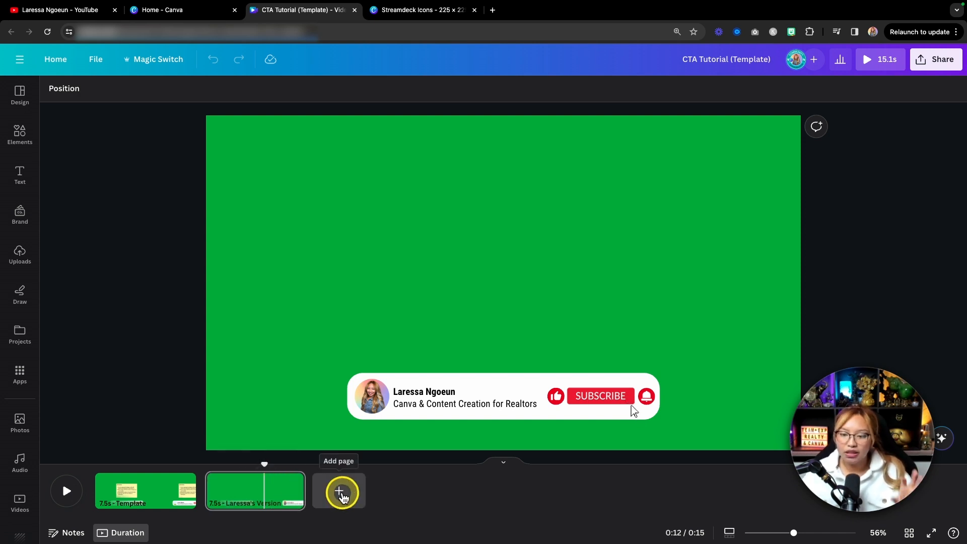
Add two blank green pages and move one of them in front of the personalised subscribe banner page.
click(340, 492)
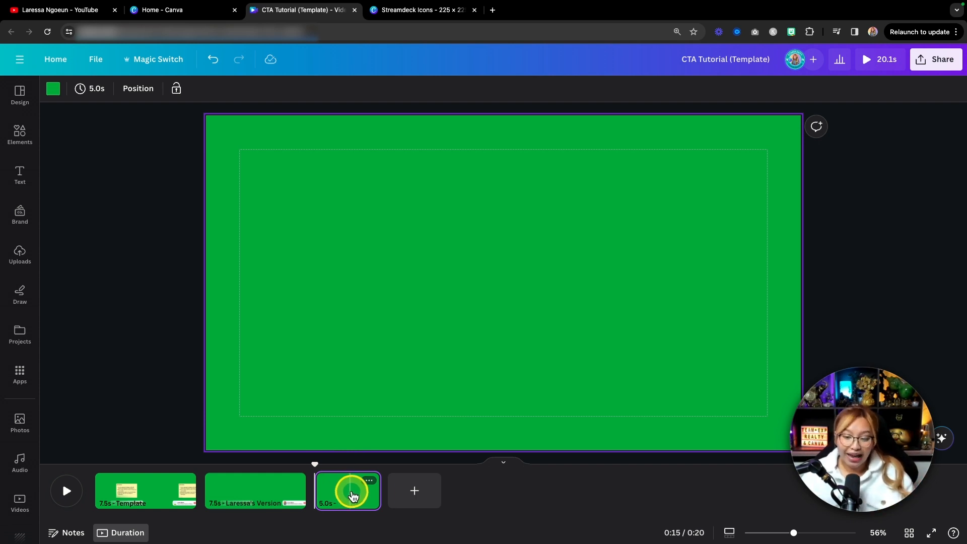
click(410, 492)
drag(386, 492, 244, 500)
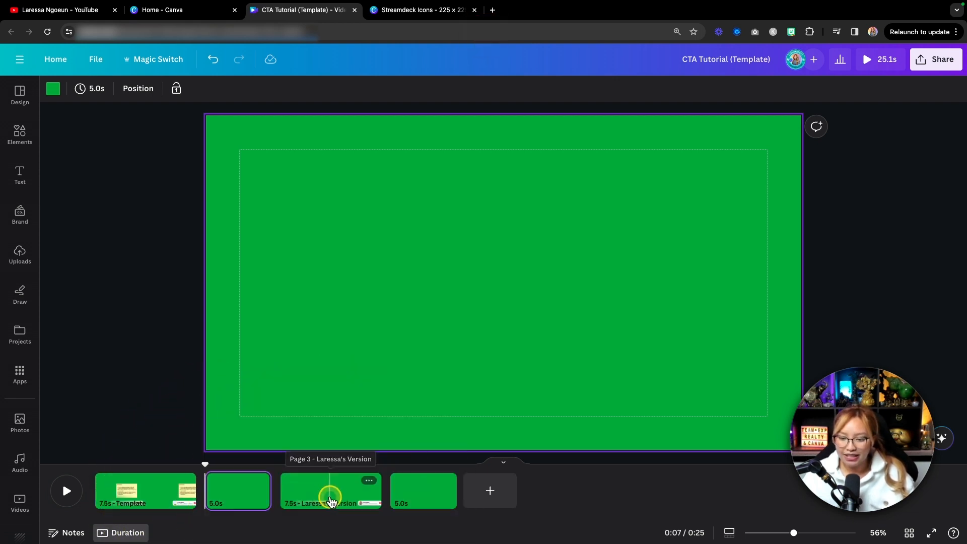
Trim the blank green pages before and after the subscribe banner page to 1.0 second each.
click(330, 499)
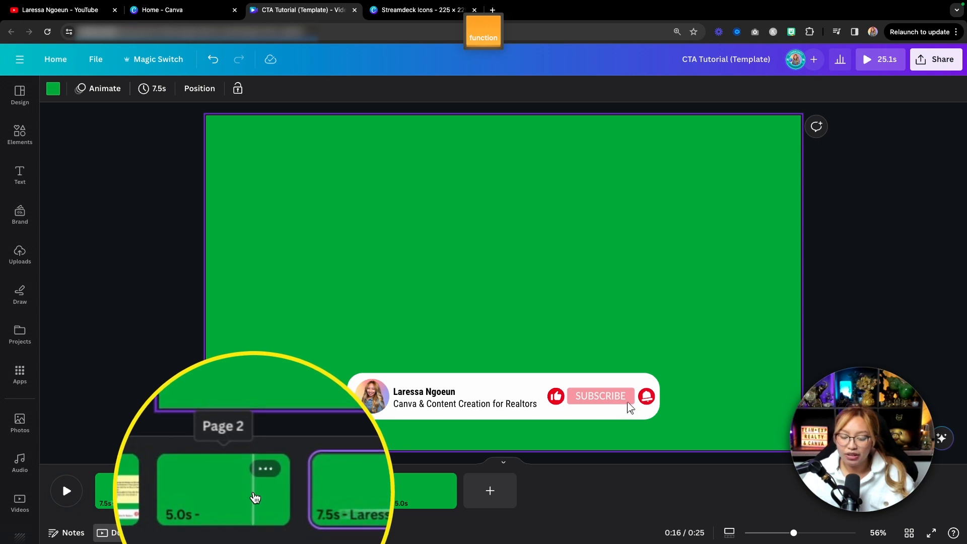
drag(272, 494, 217, 497)
drag(422, 492, 382, 498)
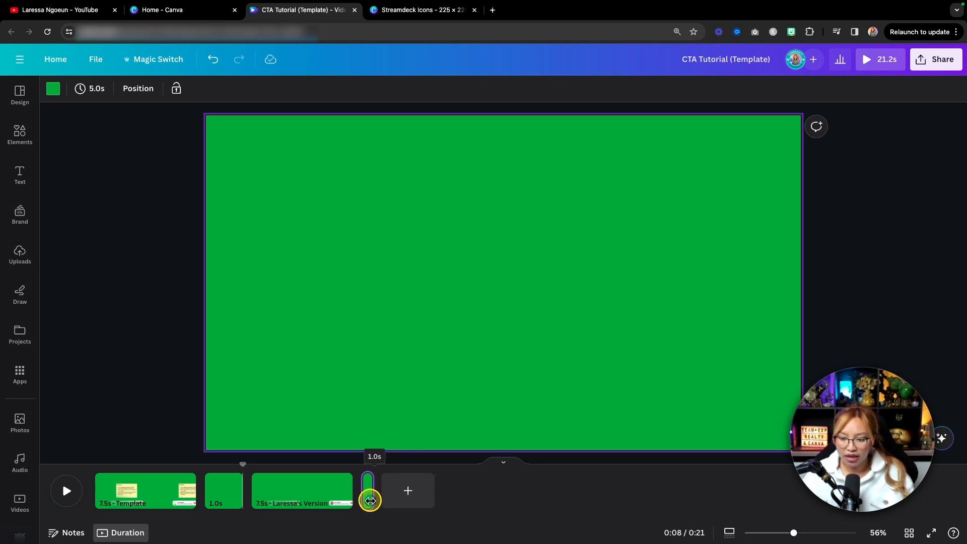
drag(370, 500, 370, 499)
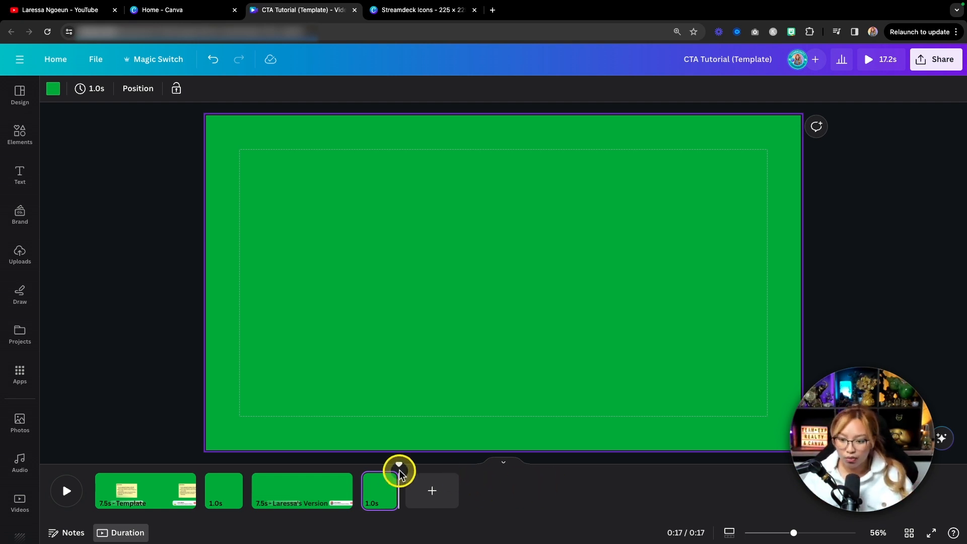
Play the sequence from the first blank page through the banner page to the closing blank page.
drag(399, 462, 216, 476)
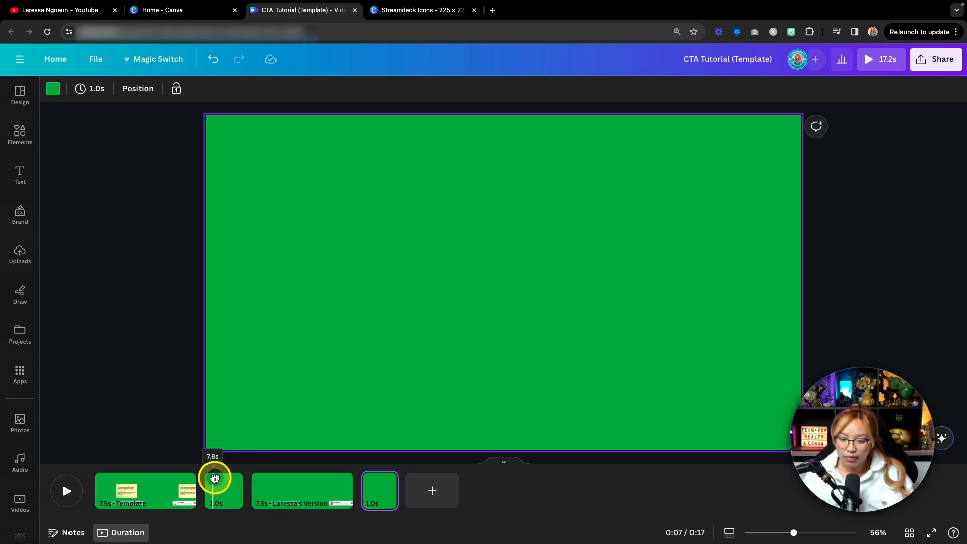
click(67, 491)
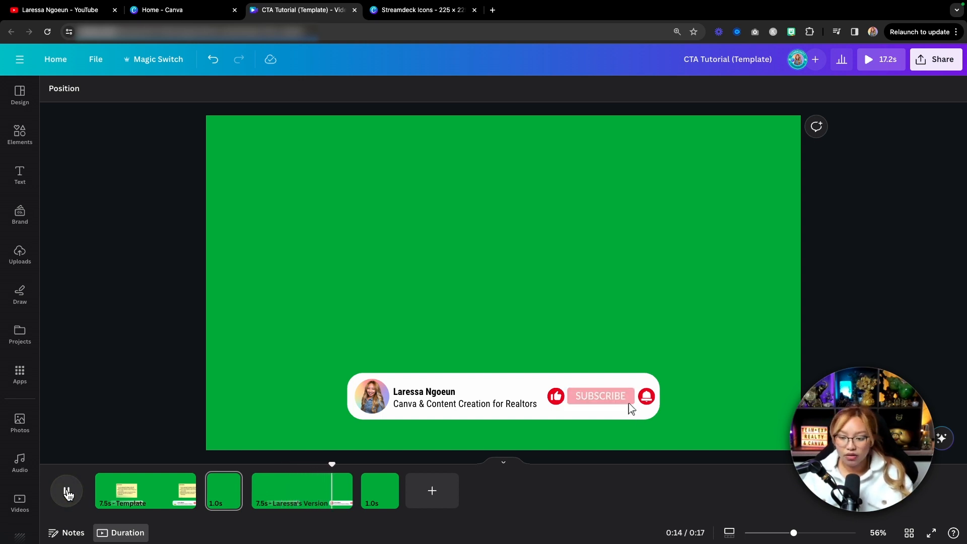
click(68, 491)
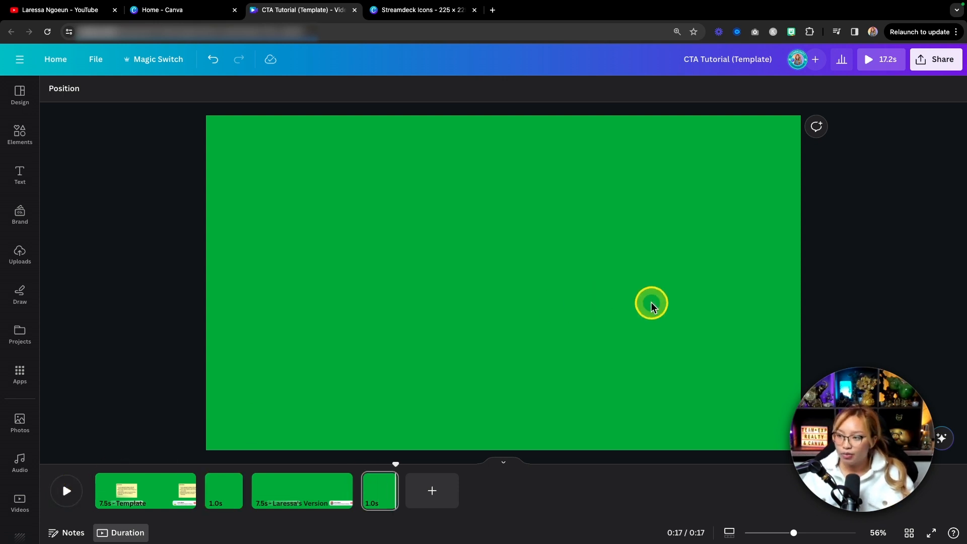
Download only pages 2–4 as a 1080p MP4 video, leaving out the Template page.
click(935, 68)
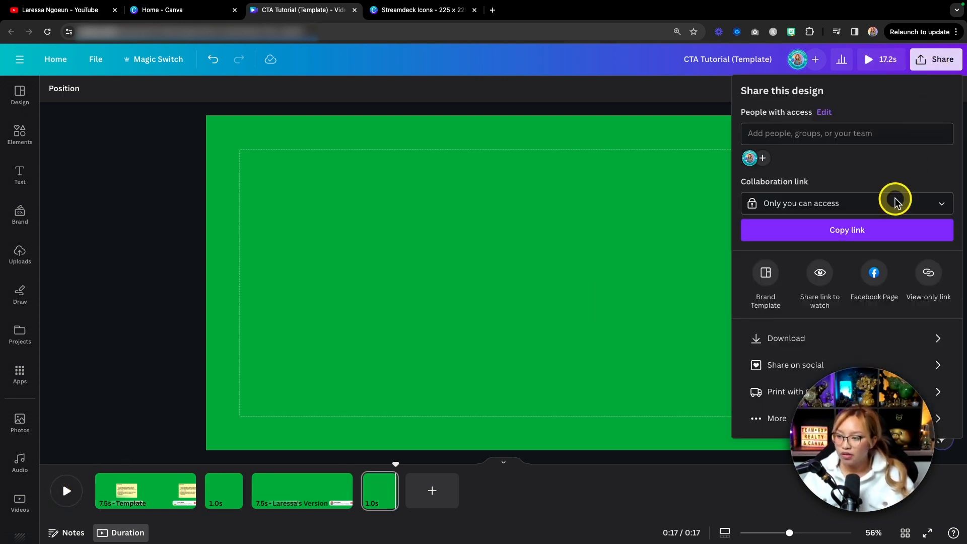
click(781, 338)
click(787, 237)
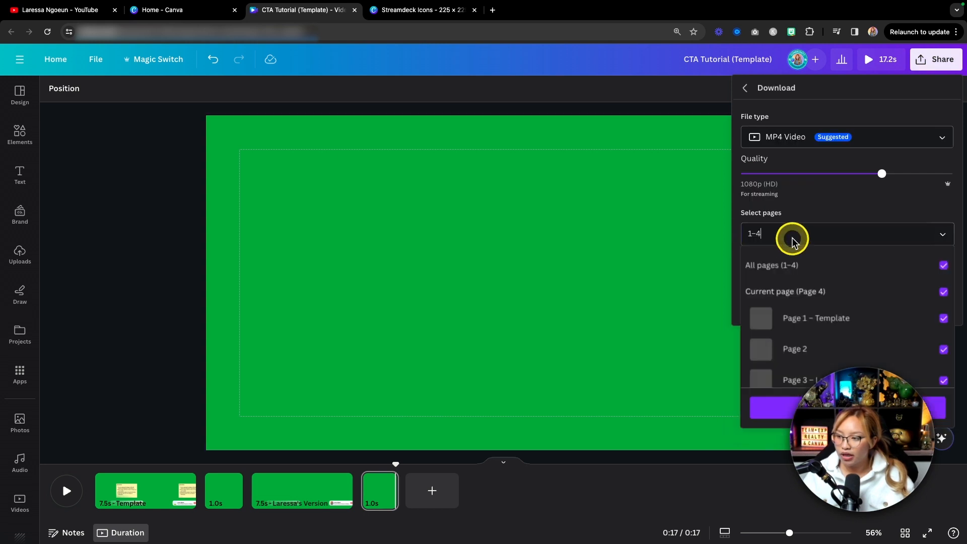
click(813, 316)
scroll(811, 312, down, 1)
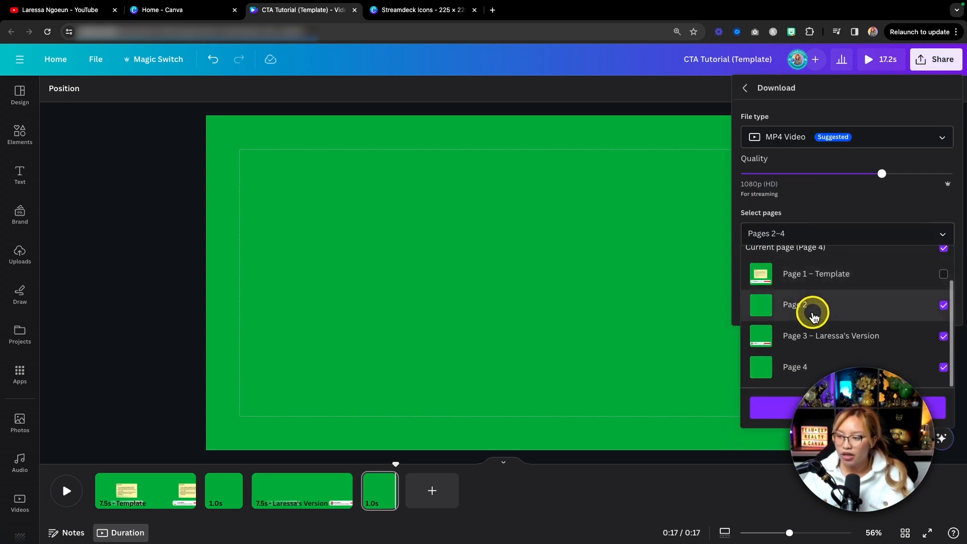
click(763, 405)
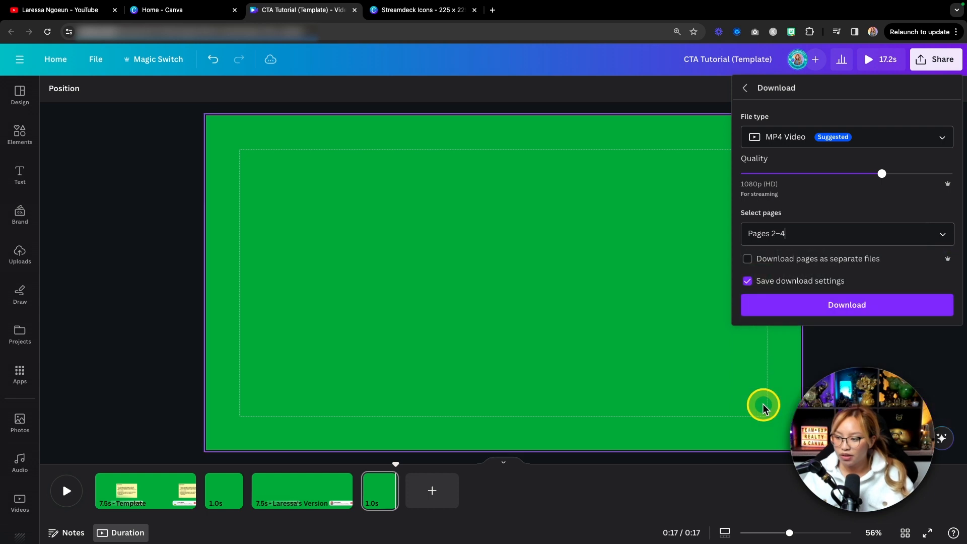
click(831, 310)
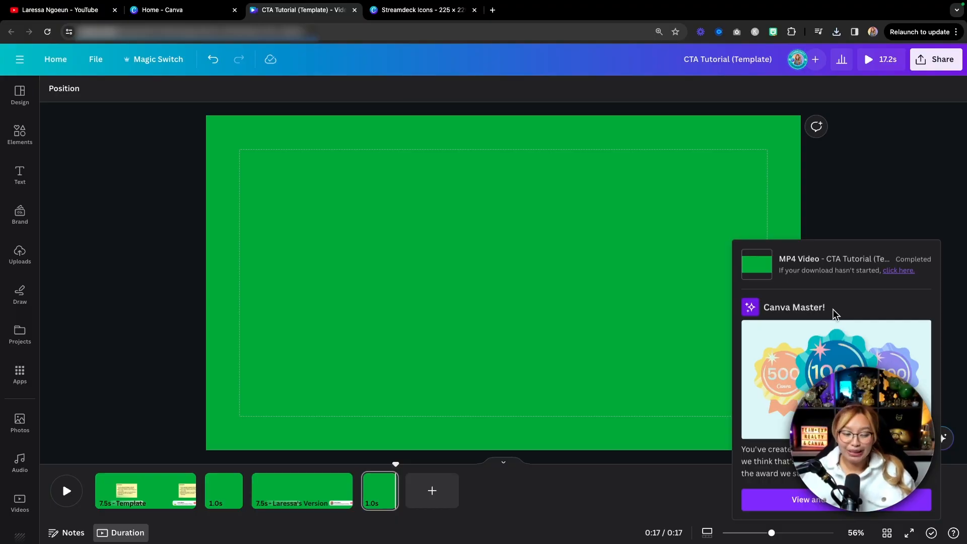
Switch to the Youtube Template-copy project in CapCut.
click(736, 287)
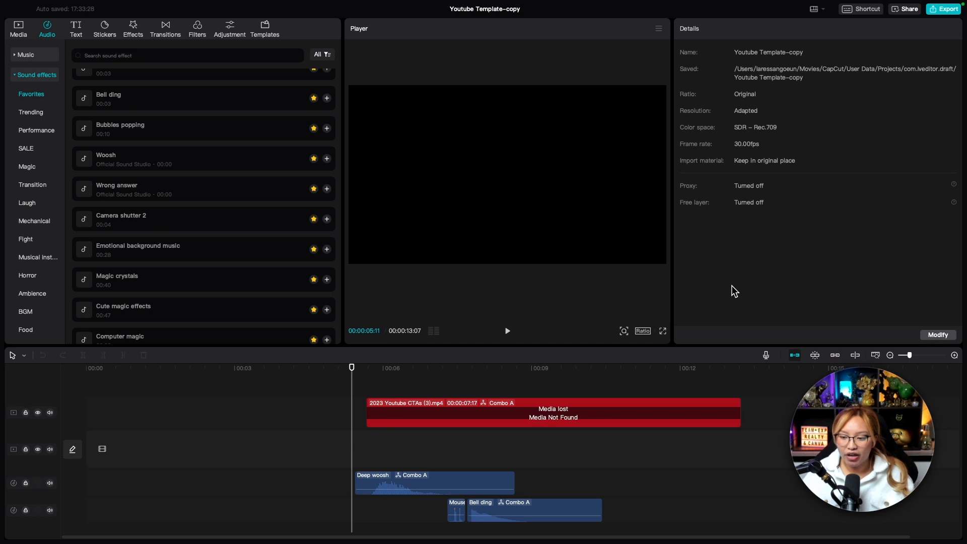
key(fn)
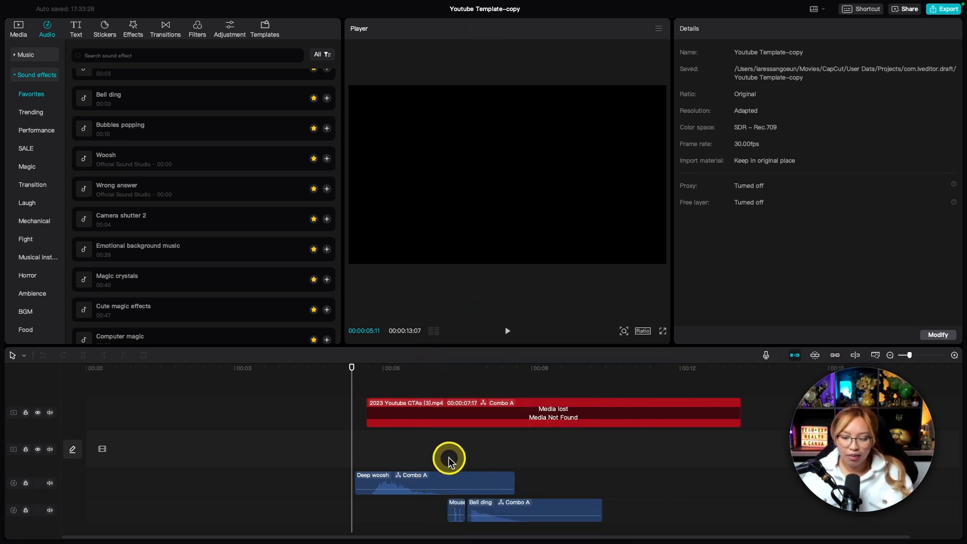
key(fn)
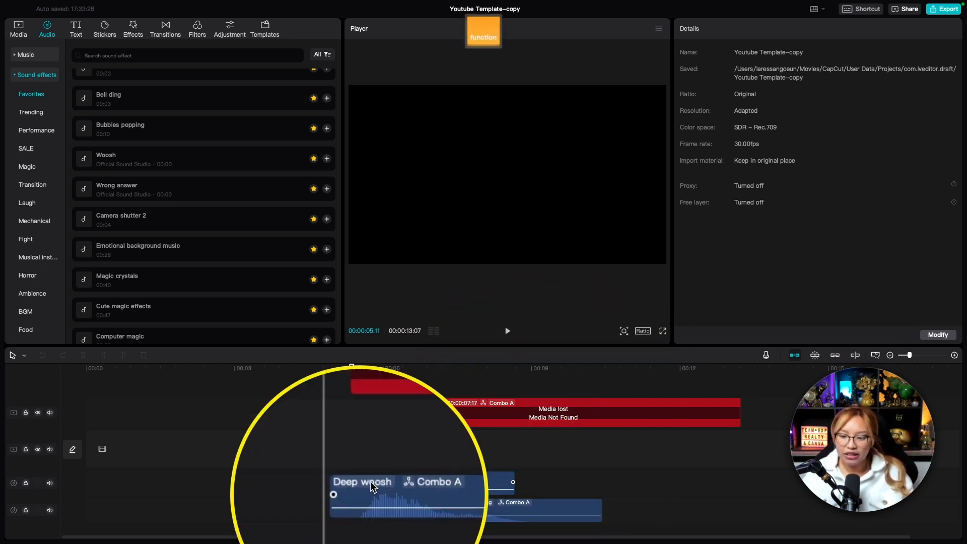
Try to delete the lost-media clip while it is still grouped with the sound effects, and undo the deletion.
click(475, 411)
key(BackSpace)
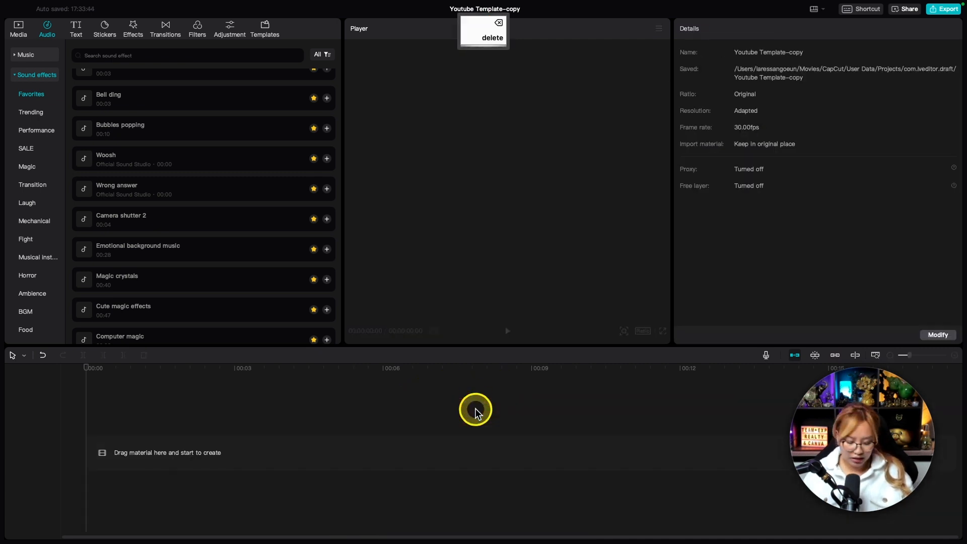
key(super+z)
Ungroup the timeline clips and delete only the lost-media clip 2023 Youtube CTAs (3).mp4, keeping the sound effects.
scroll(327, 445, up, 5)
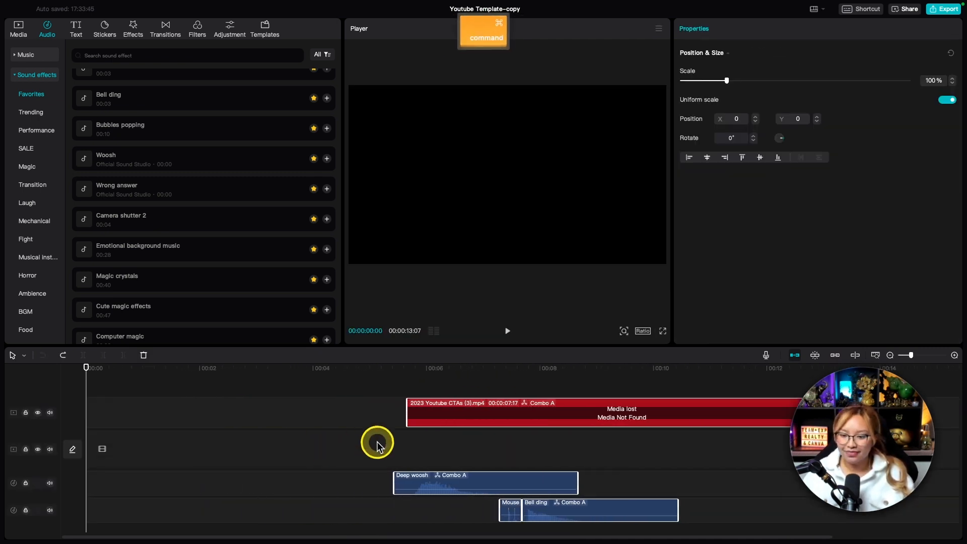
scroll(403, 426, right, 2)
right_click(405, 417)
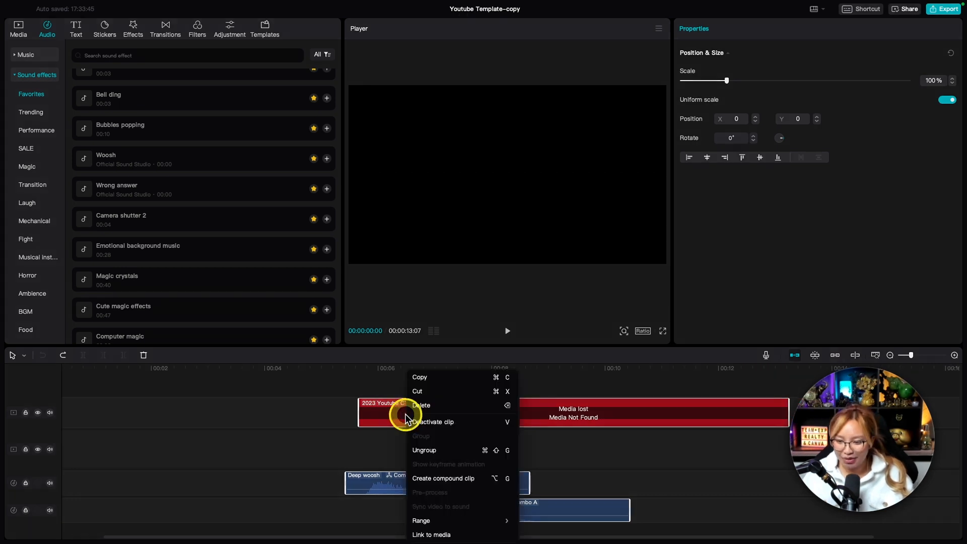
click(448, 455)
click(397, 413)
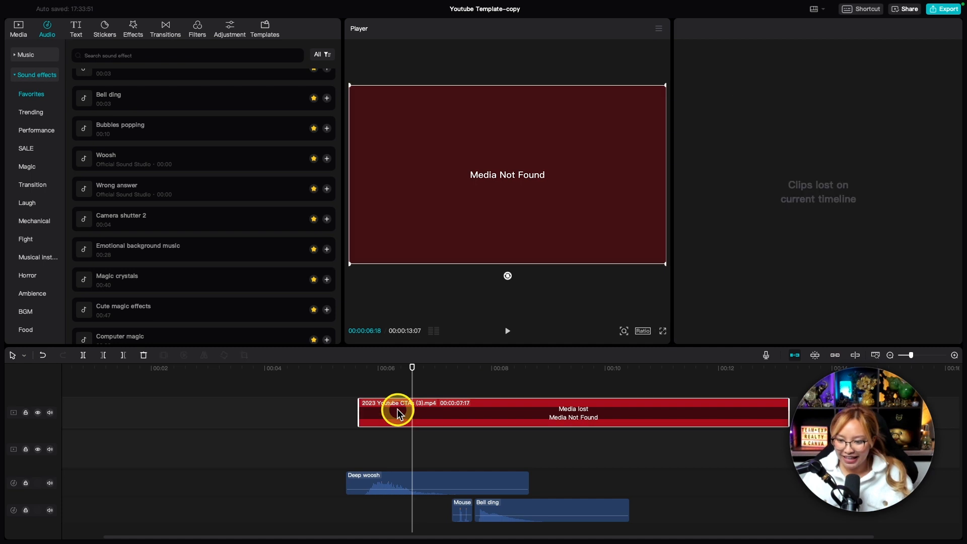
key(Delete)
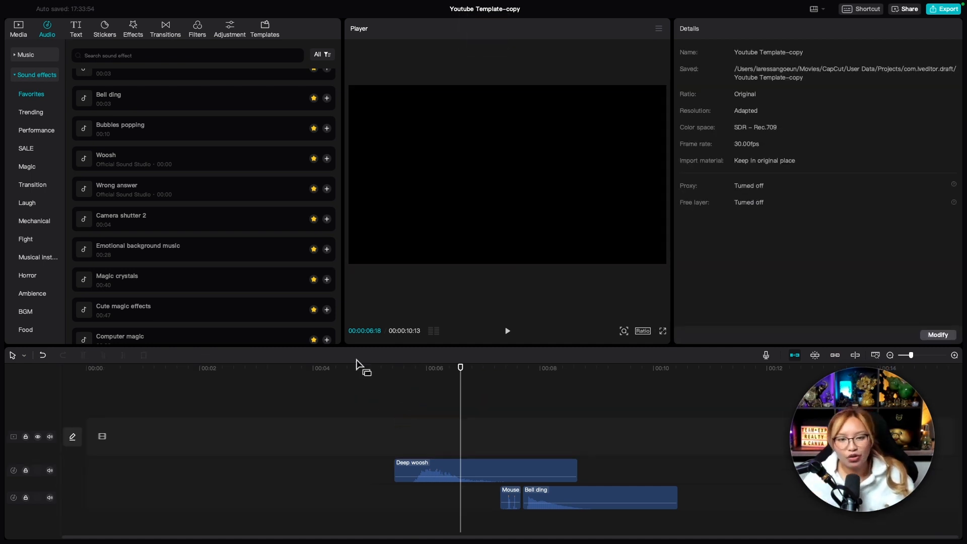
Import CTA Tutorial (Template).mp4 from the Downloads folder and place it at the start of the main video track.
click(18, 29)
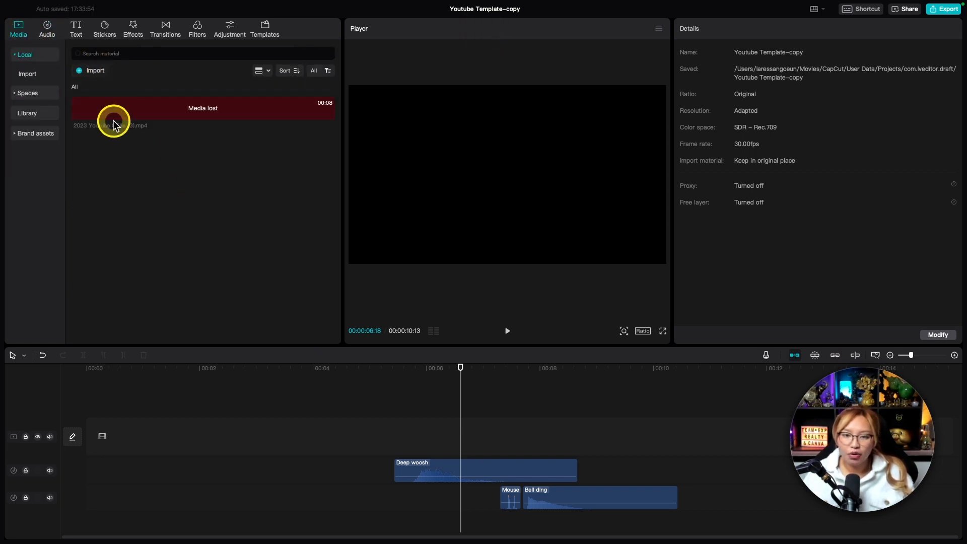
click(94, 72)
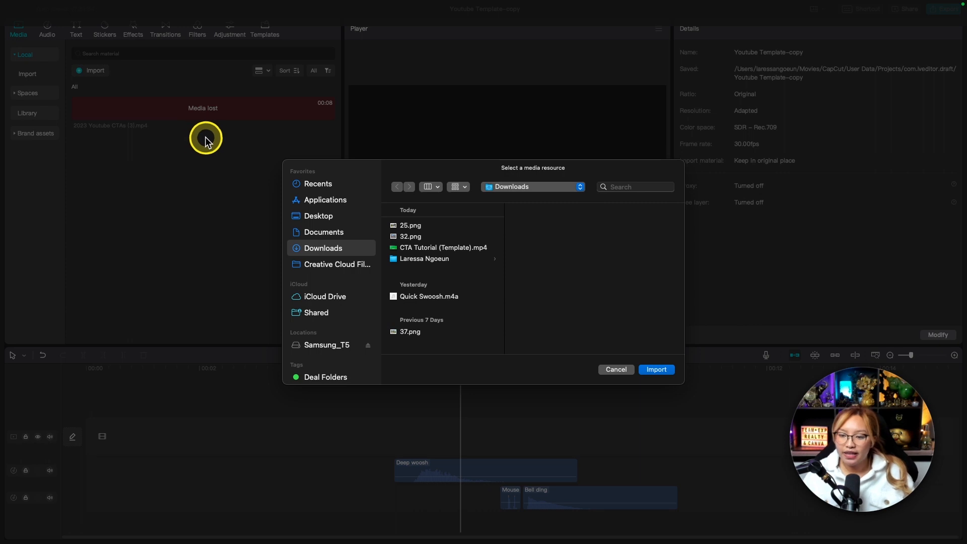
click(427, 249)
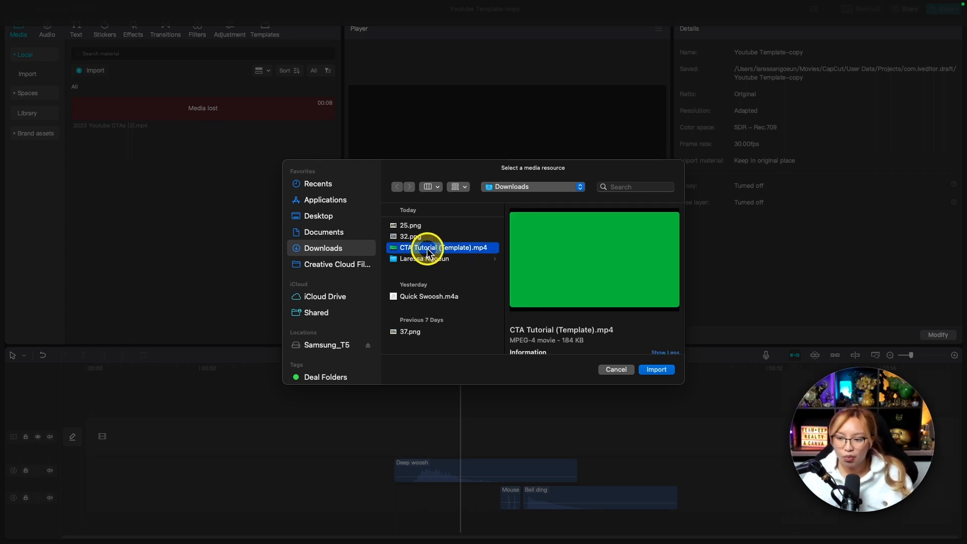
click(656, 369)
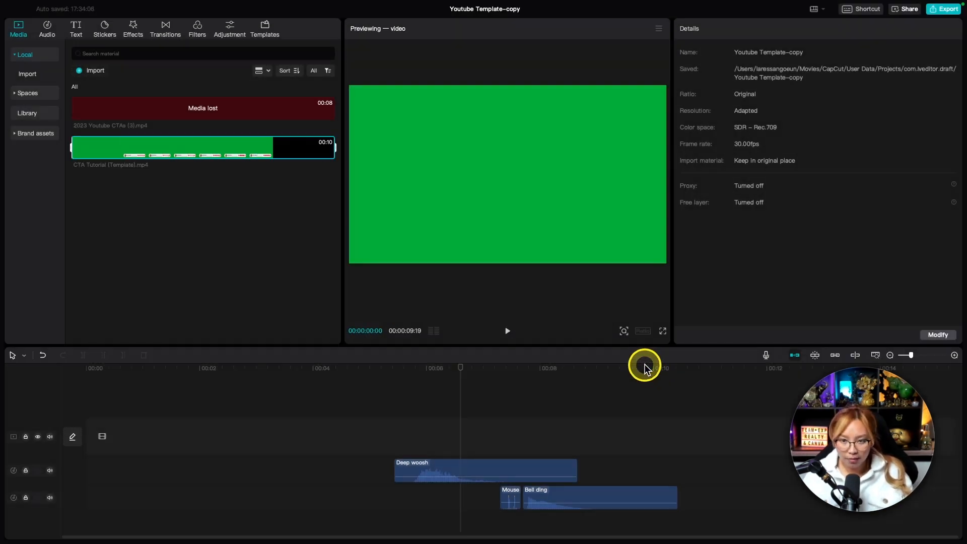
drag(147, 147, 348, 438)
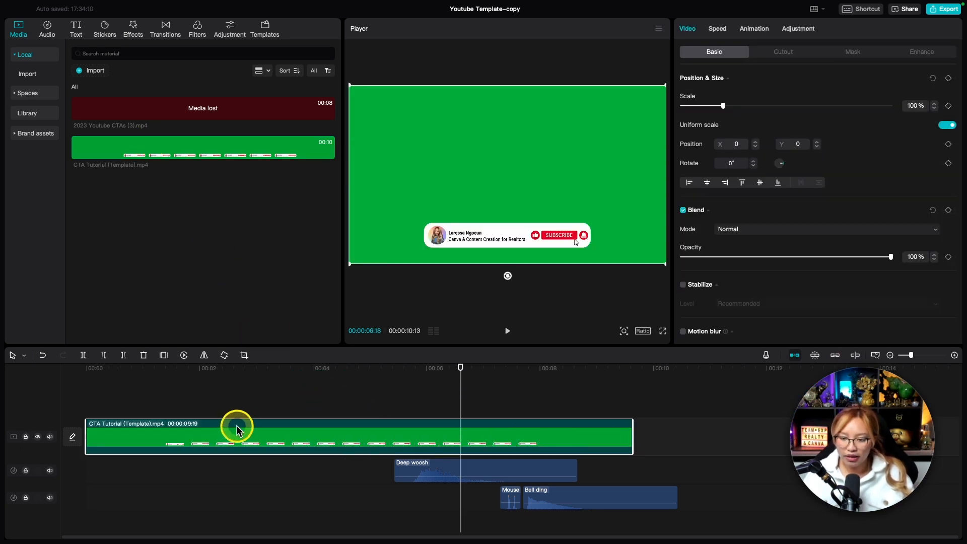
Shift the Deep woosh, mouse and Bell ding clips together to match the banner animation, starting Deep woosh at about 1 second.
drag(702, 513, 410, 452)
drag(523, 481, 308, 474)
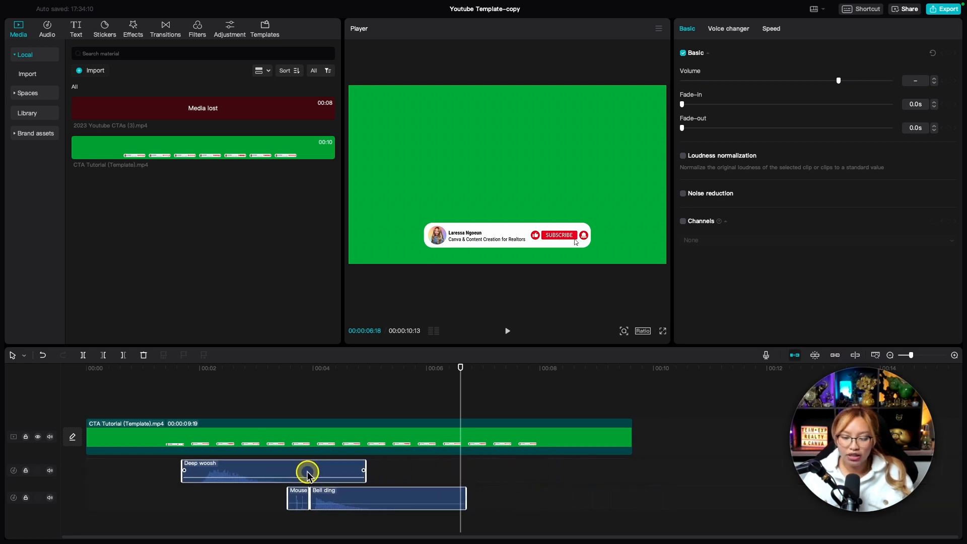
click(134, 369)
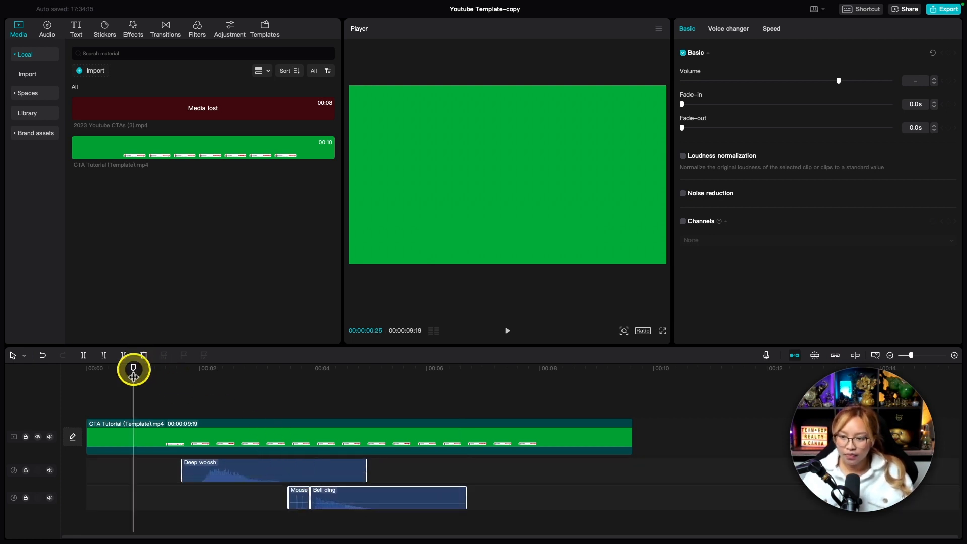
key(space)
Play back the timeline to check the sound effects against the subscribe banner animation.
key(space)
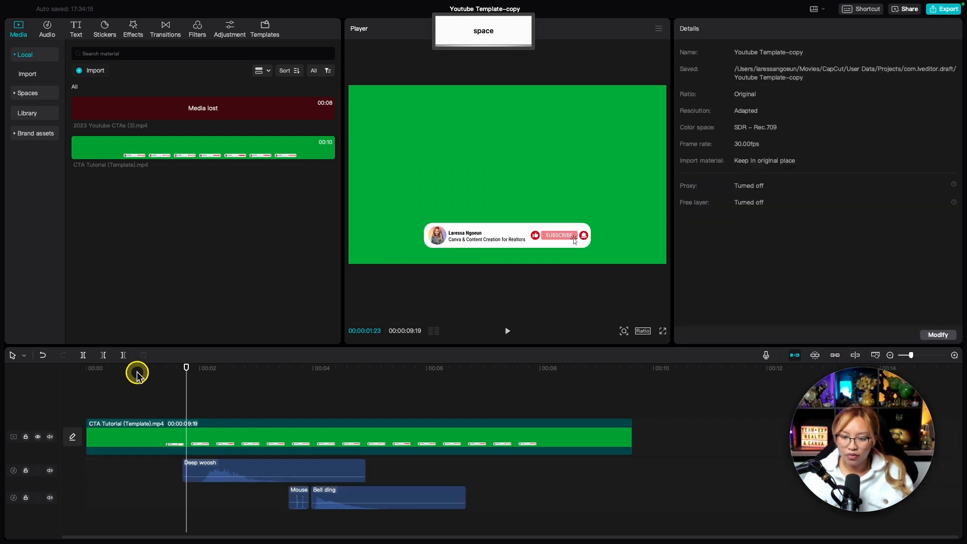
drag(134, 368, 150, 368)
drag(518, 503, 212, 469)
key(space)
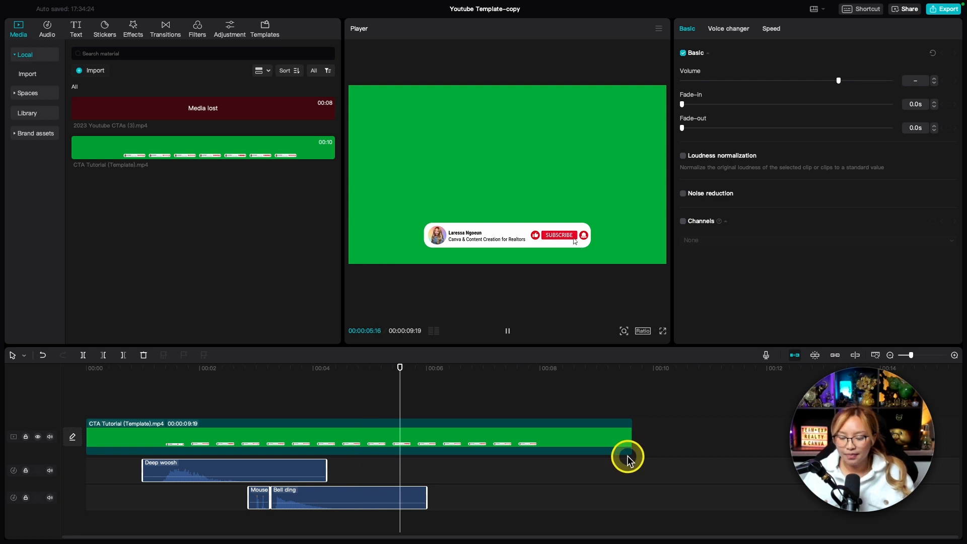
key(space)
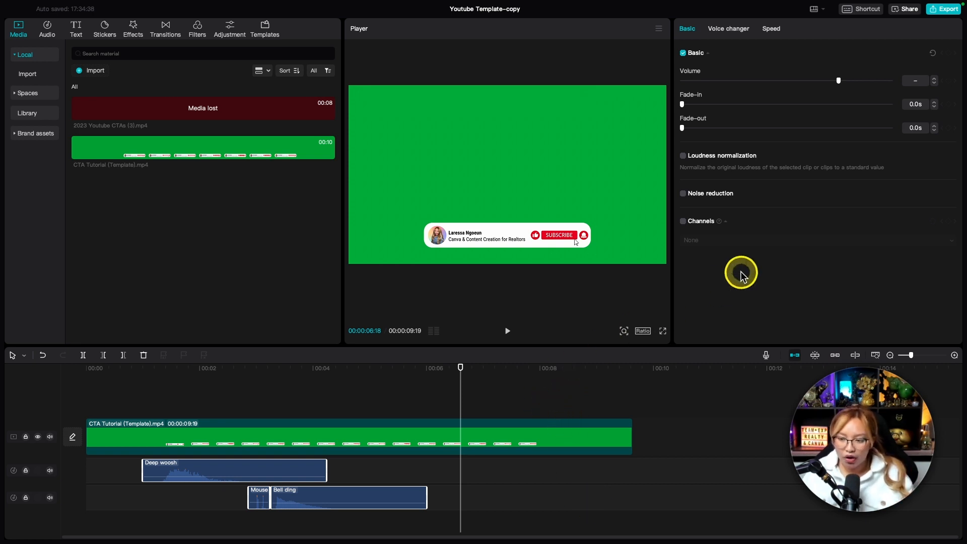
click(938, 14)
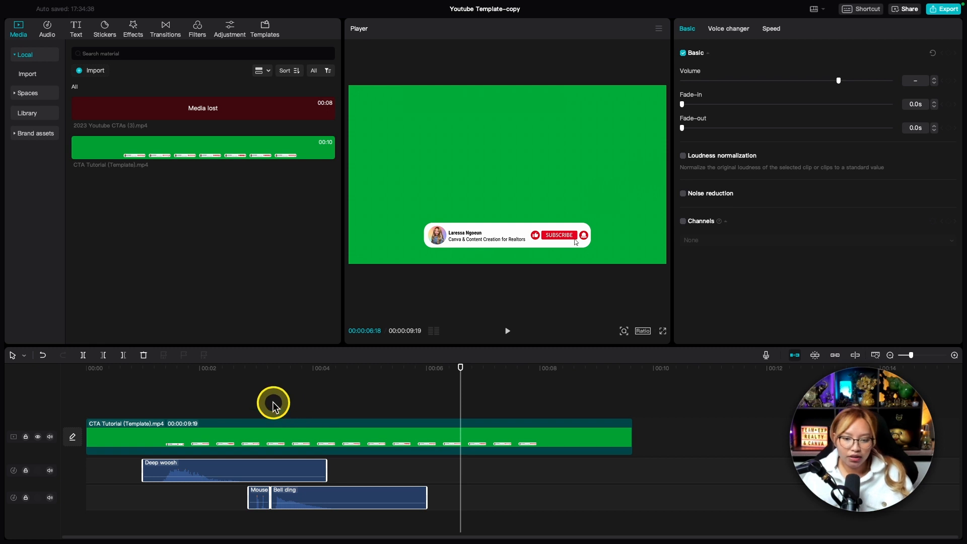
Review the favourite sound effects in the audio library for the ones matching the woosh, mouse click and bell ding clips.
click(195, 375)
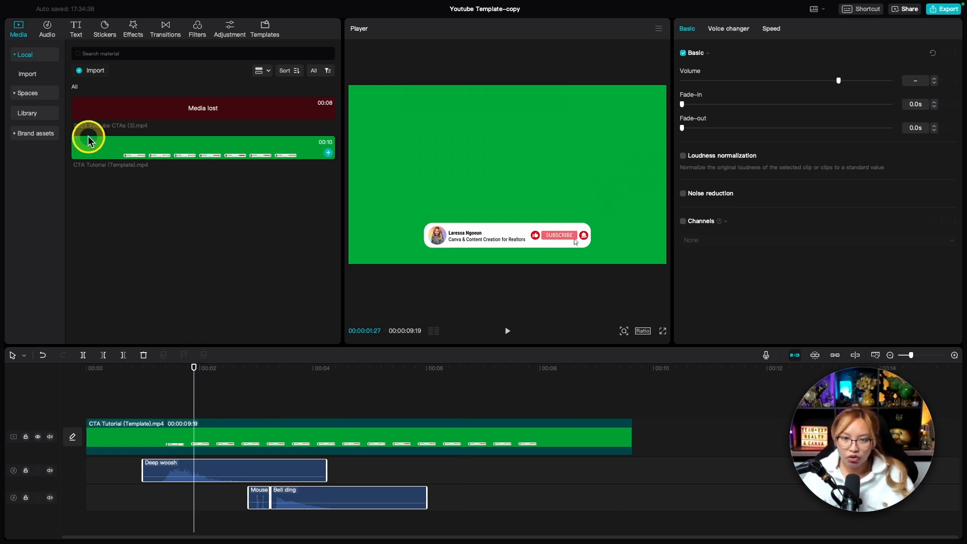
click(46, 36)
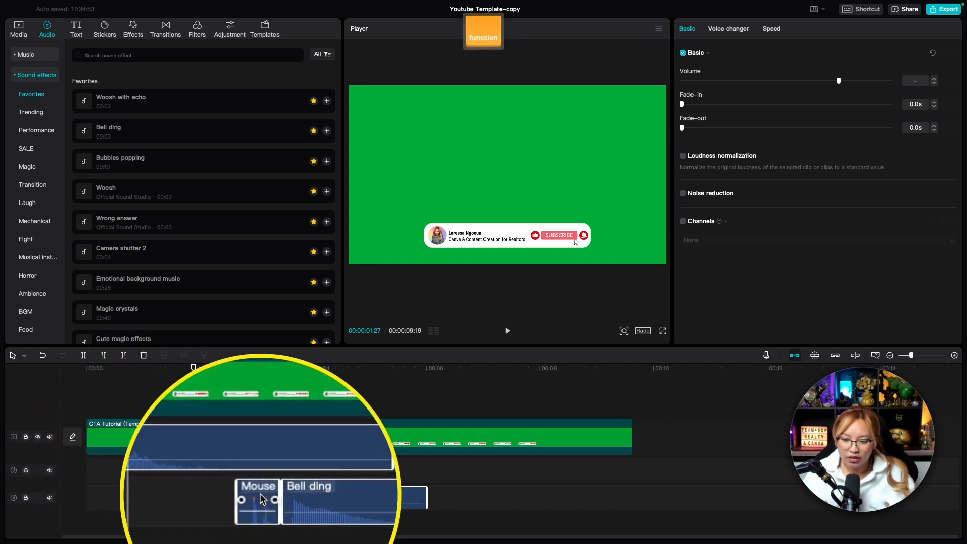
scroll(206, 314, down, 5)
scroll(207, 315, down, 3)
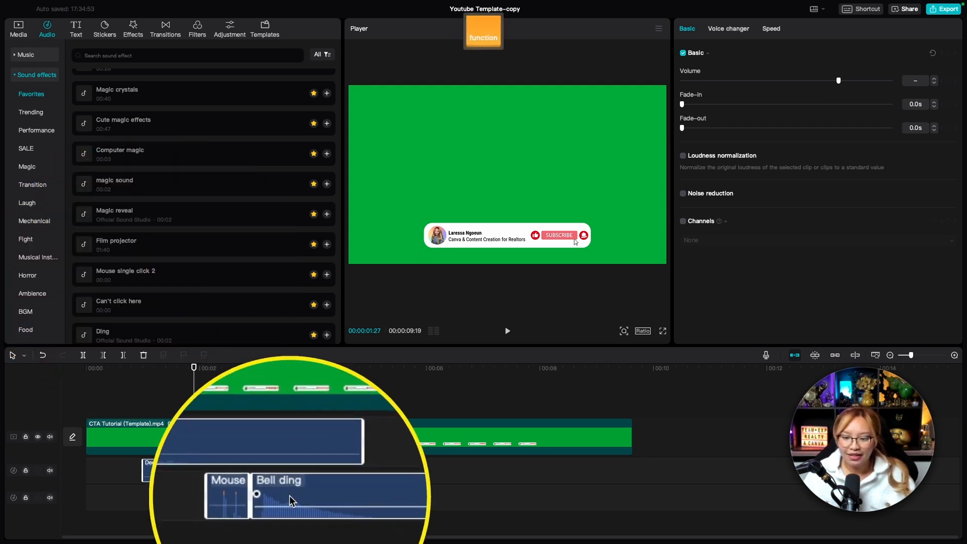
click(377, 491)
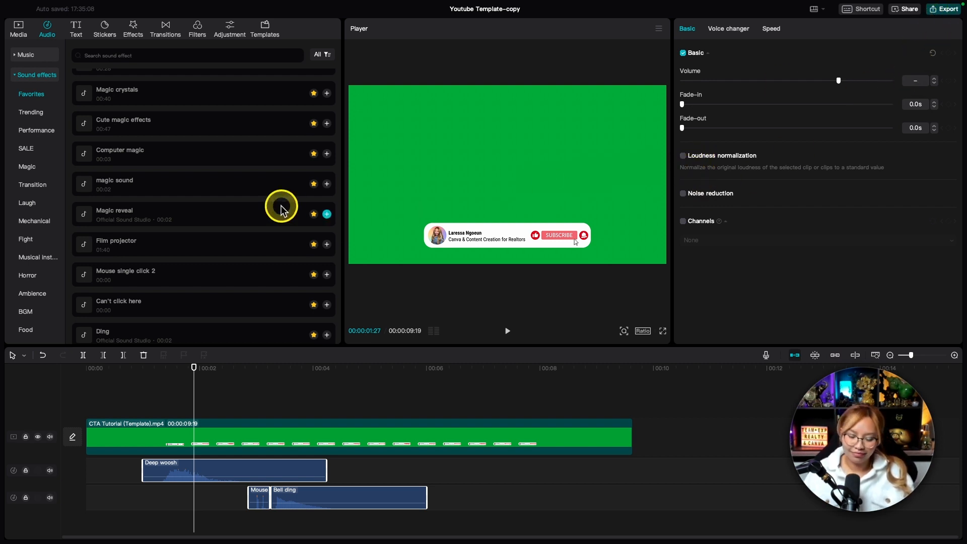
Open the export settings and title the video Youtube sub button.
key(super+e)
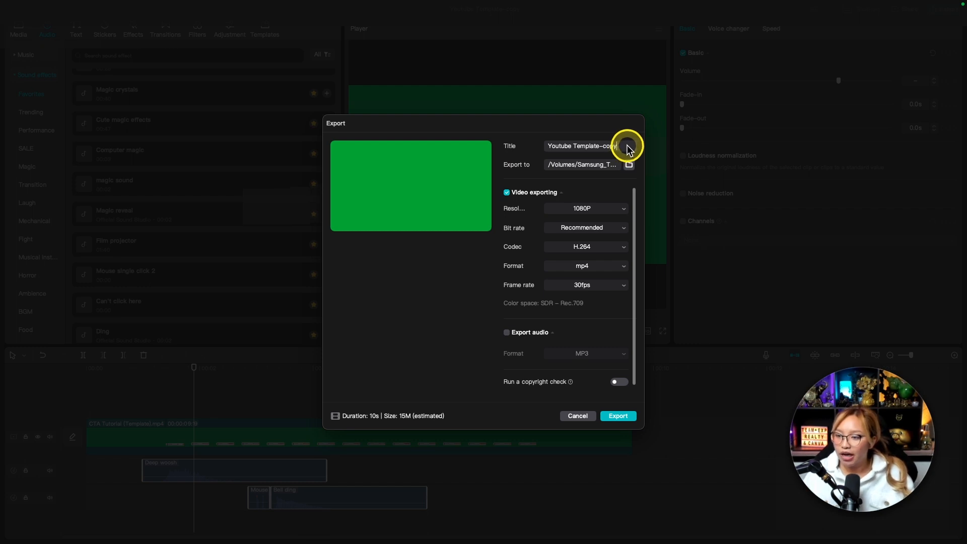
drag(627, 147, 543, 143)
text(Y)
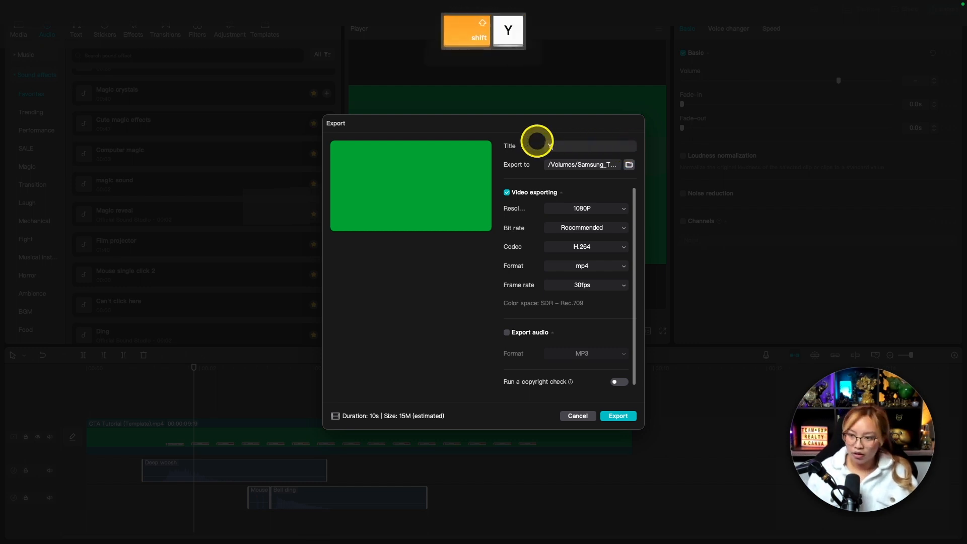
text(outube sub button)
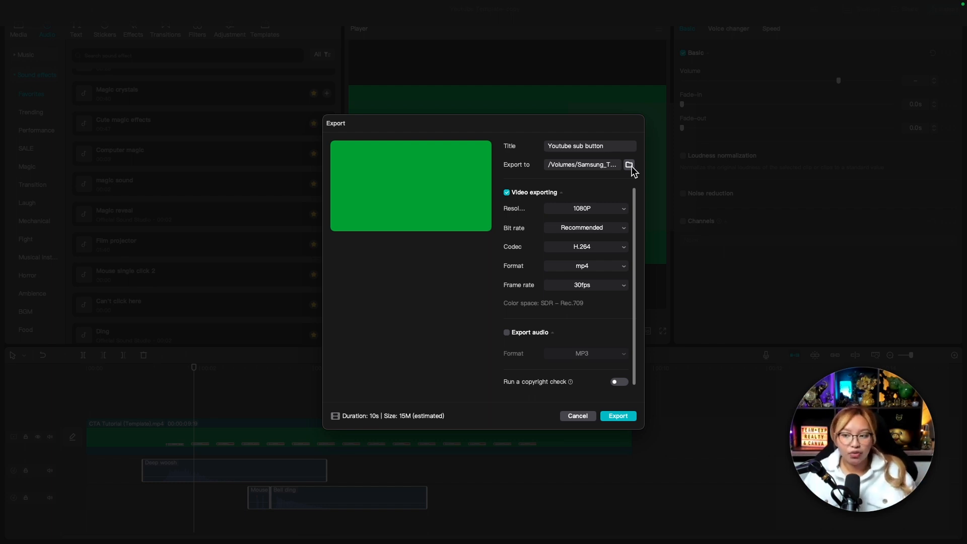
Set the export location to Documents > Youtube Channel > (OBS) Assets > Youtube CTAs and export the video.
click(629, 165)
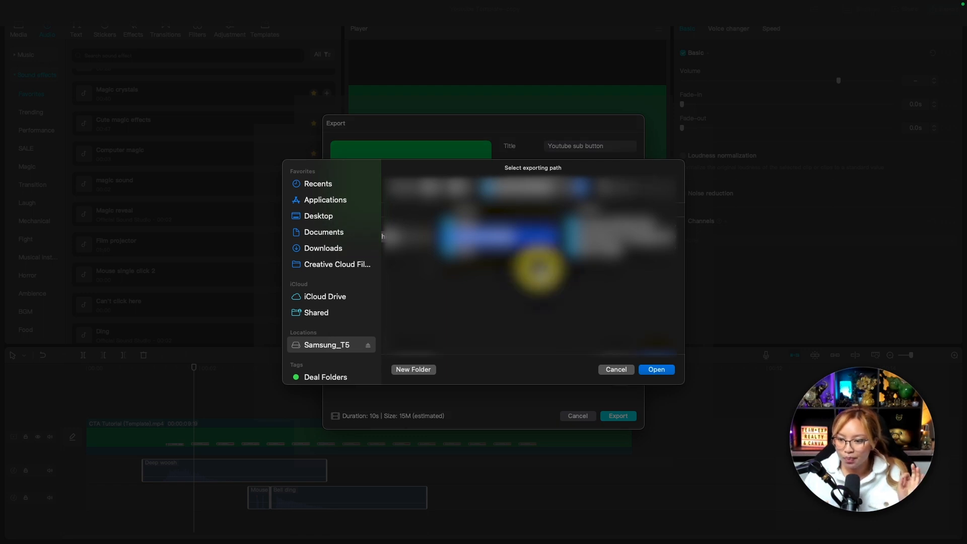
scroll(485, 267, left, 3)
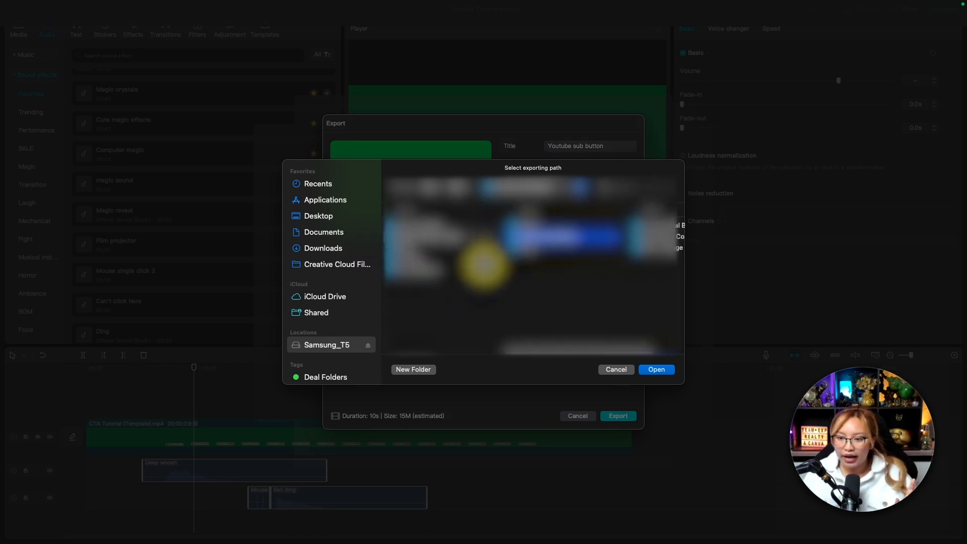
scroll(536, 264, left, 2)
scroll(535, 265, left, 3)
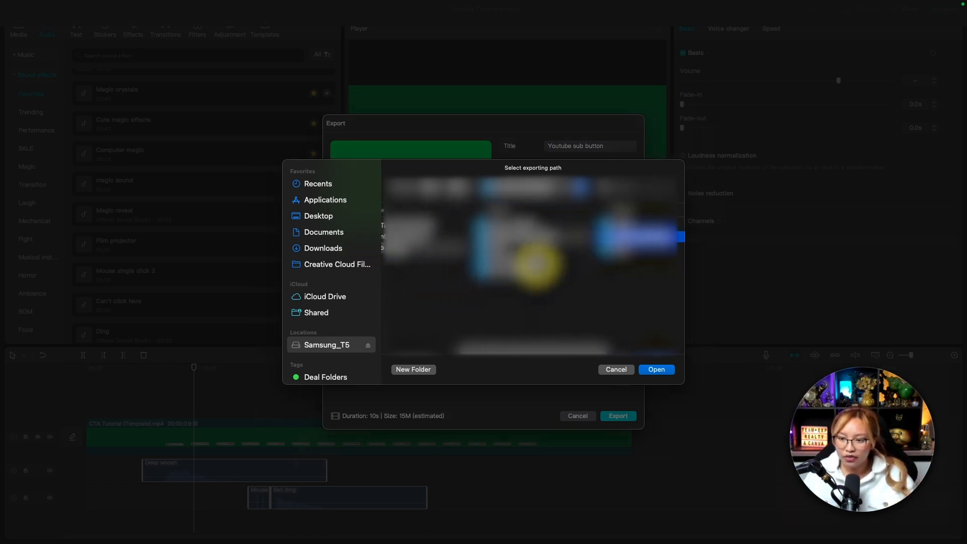
scroll(535, 261, left, 3)
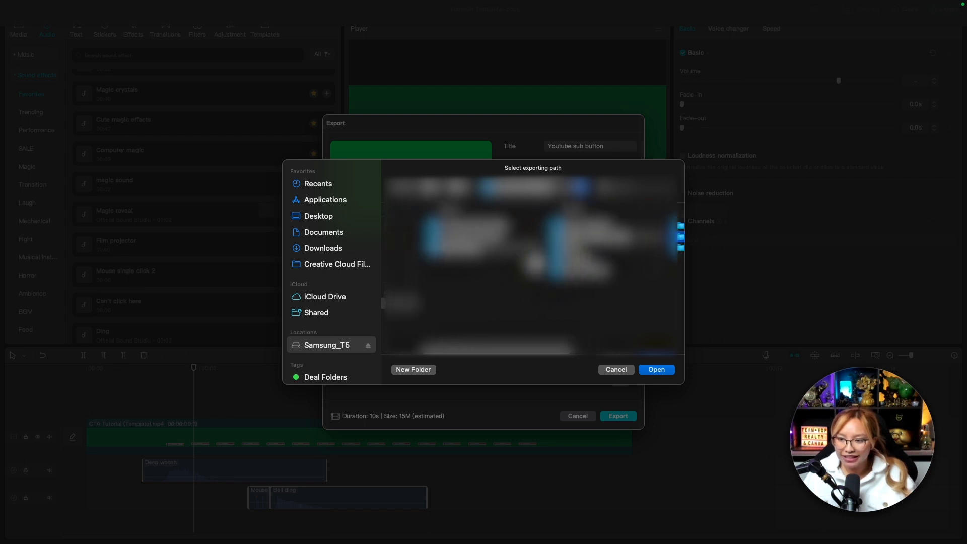
click(331, 236)
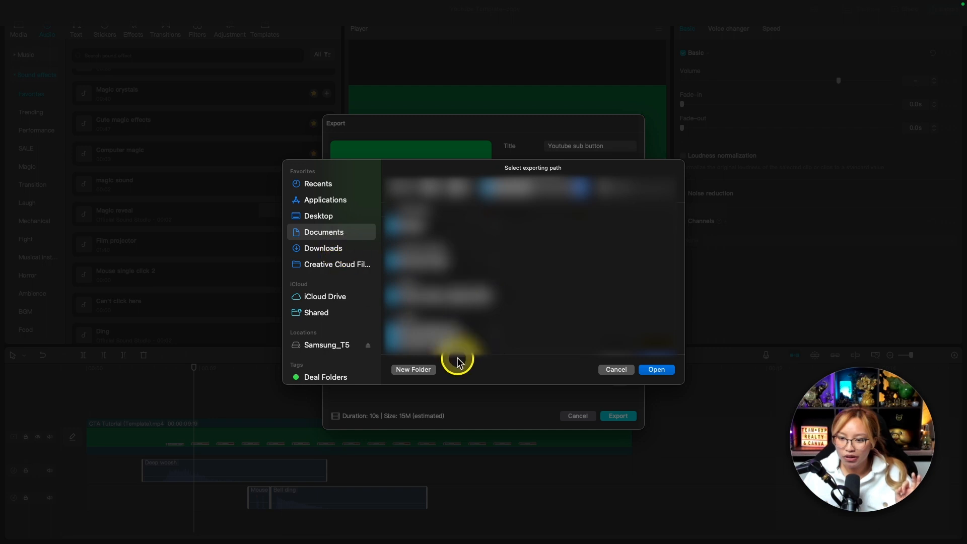
click(451, 332)
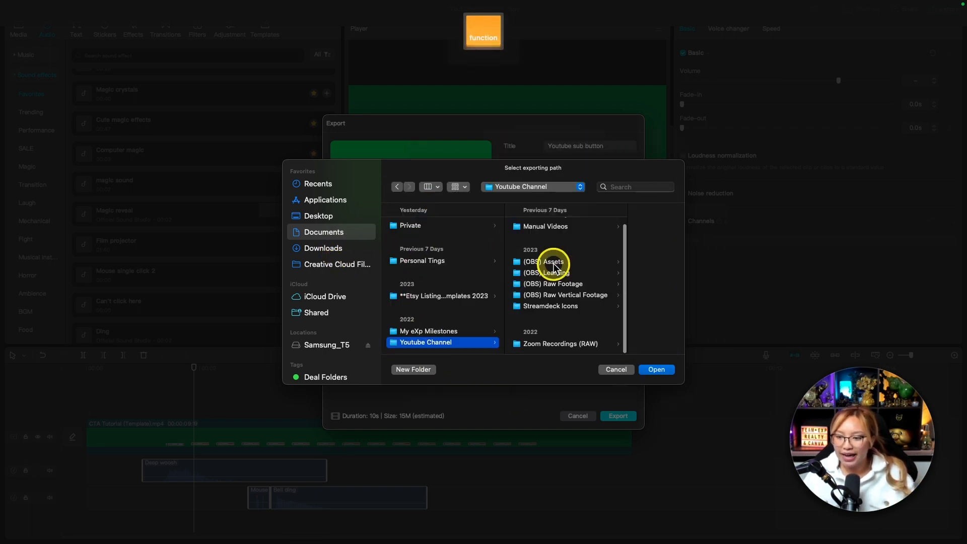
click(546, 261)
key(fn)
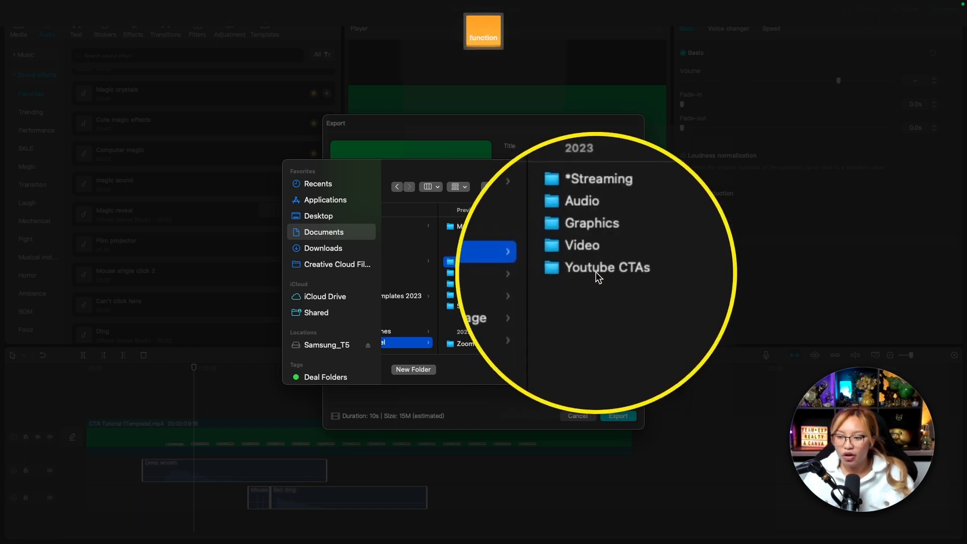
click(613, 271)
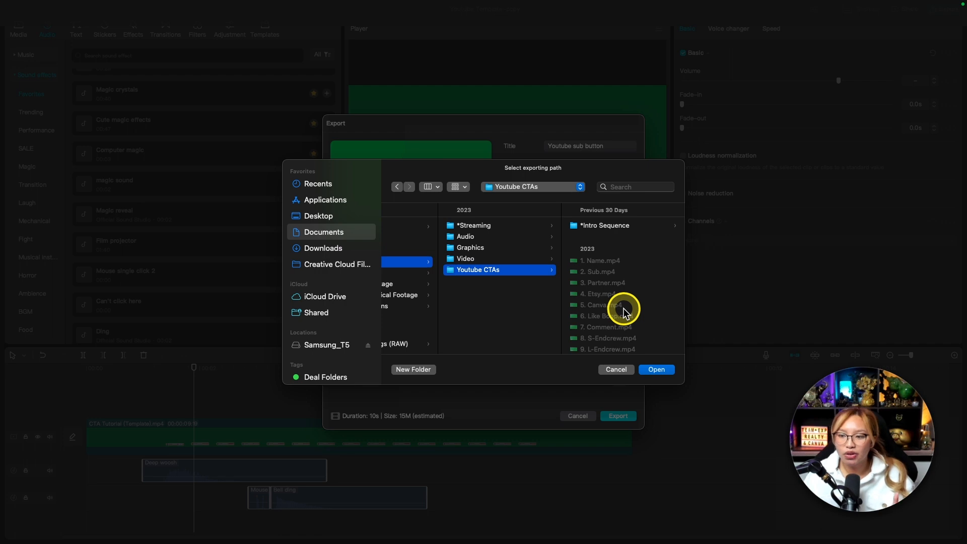
click(657, 370)
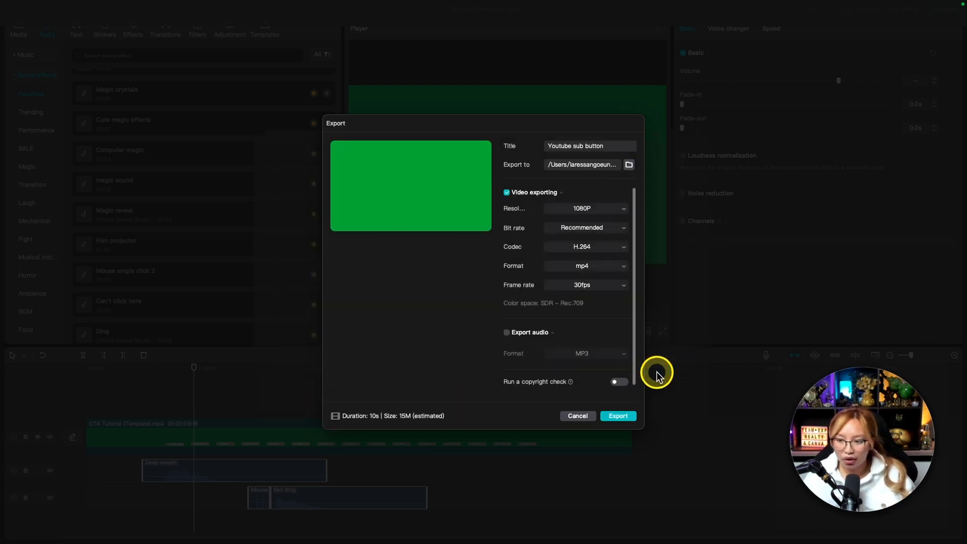
click(617, 415)
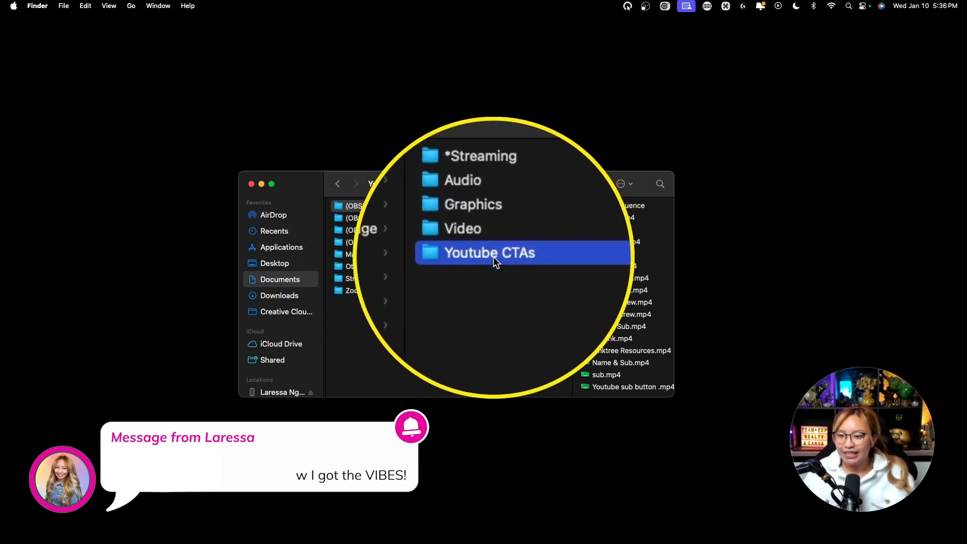
Switch to Finder and preview the exported Youtube sub button .mp4 in the Youtube CTAs folder.
click(628, 388)
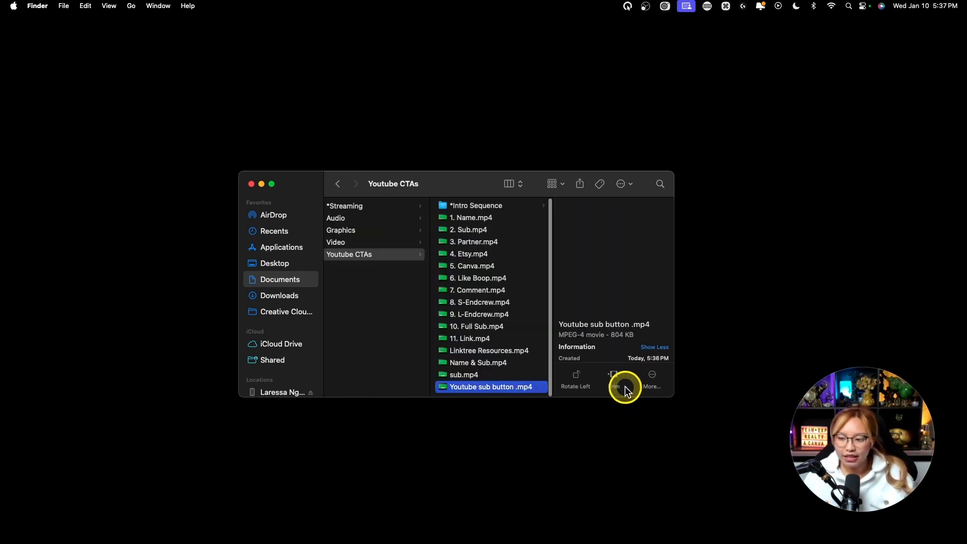
key(space)
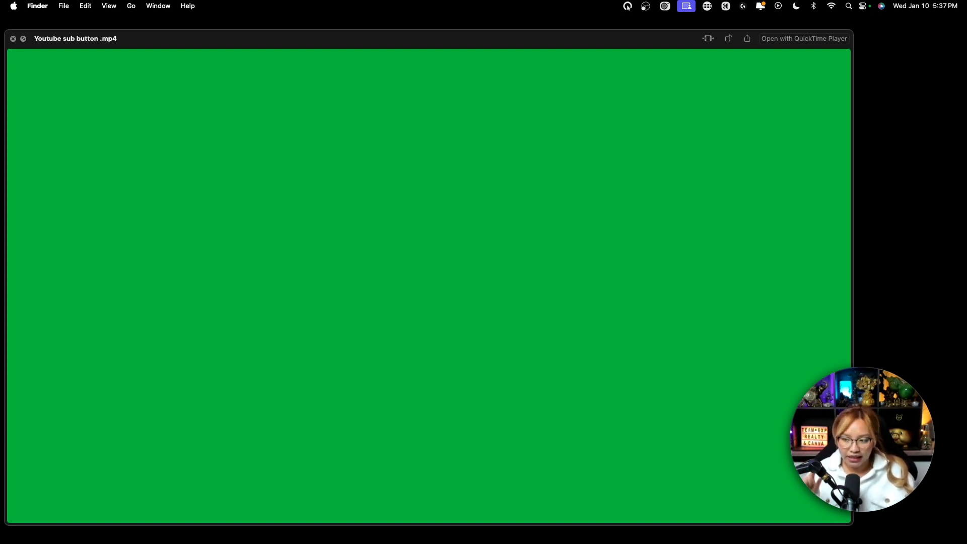
key(space)
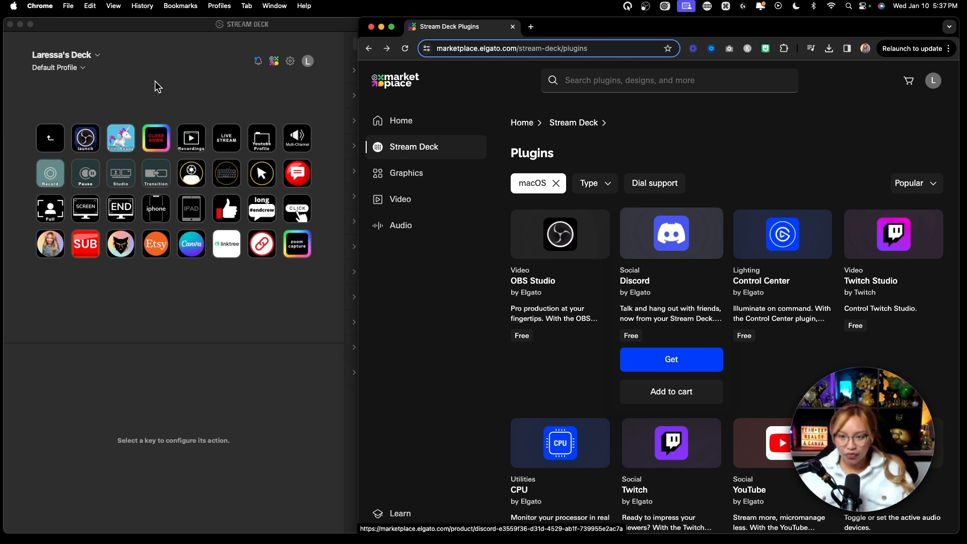
Switch to Stream Deck and bring up its configuration window for the Default Profile.
click(171, 76)
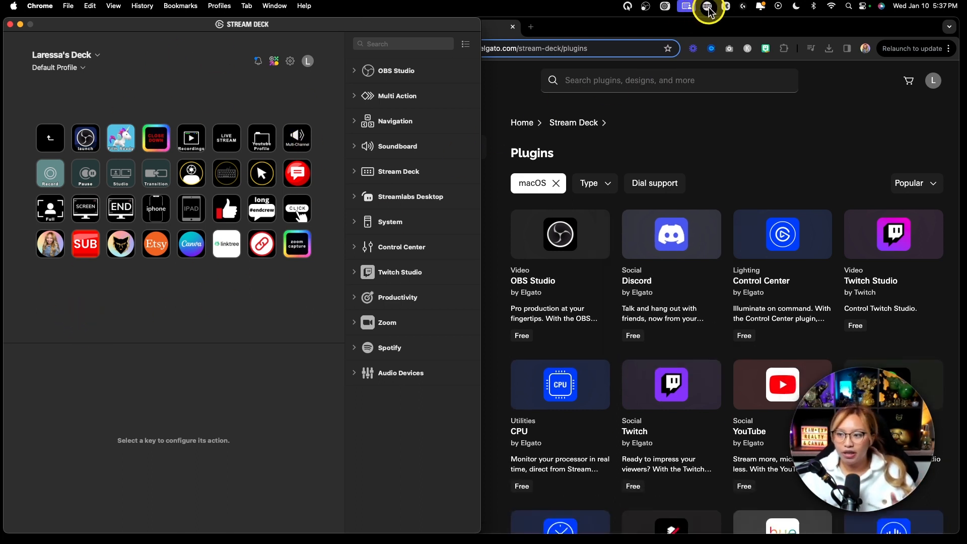
key(fn)
click(686, 6)
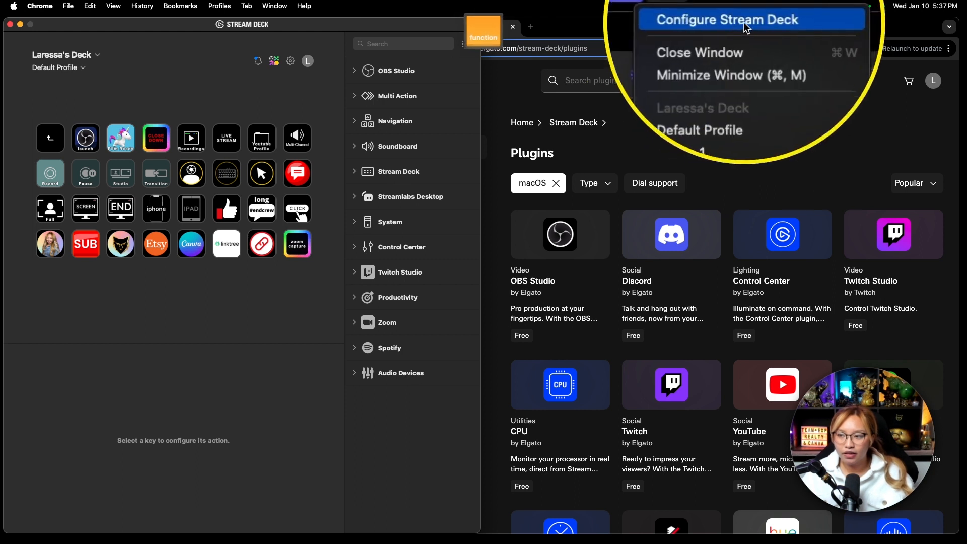
click(205, 102)
key(fn)
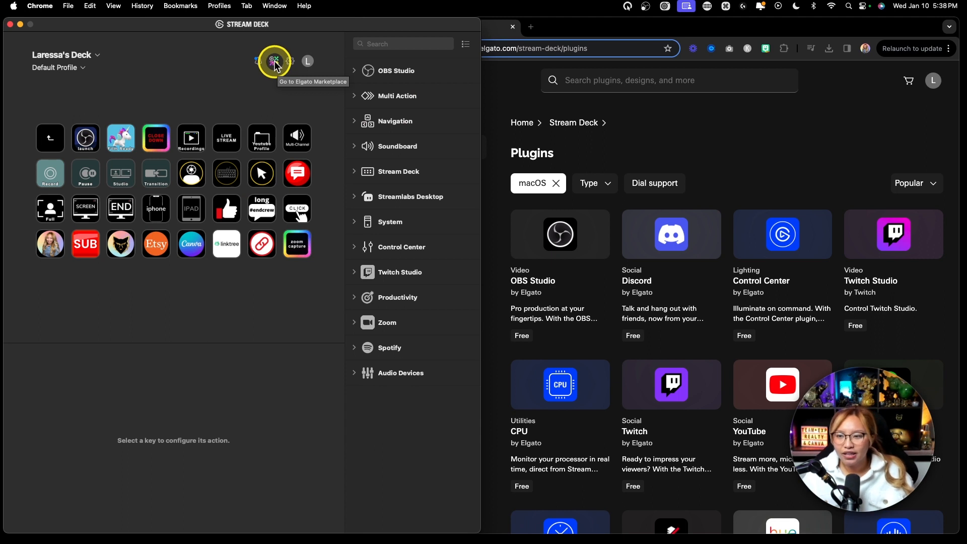
Go to the Elgato Marketplace from Stream Deck and open its Stream Deck plugins page.
click(275, 64)
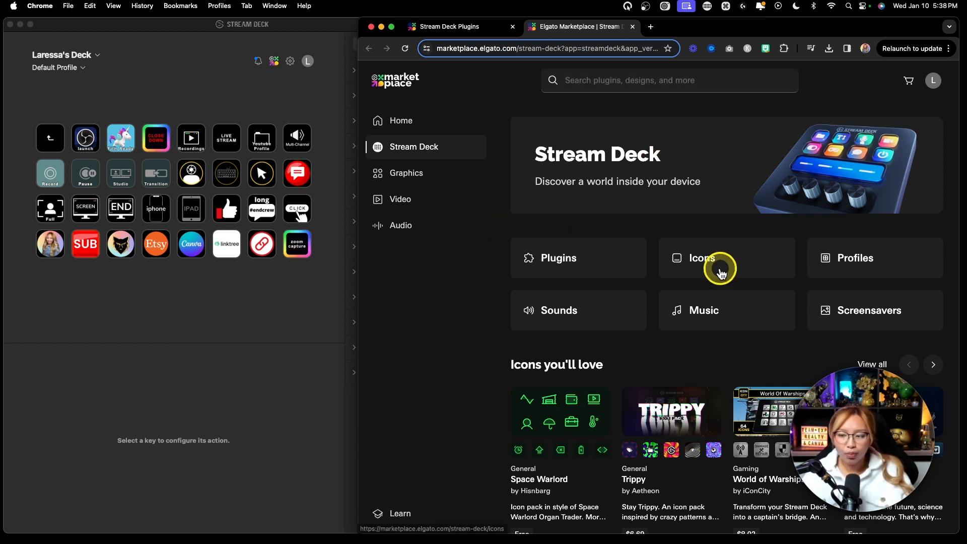
key(fn)
click(575, 271)
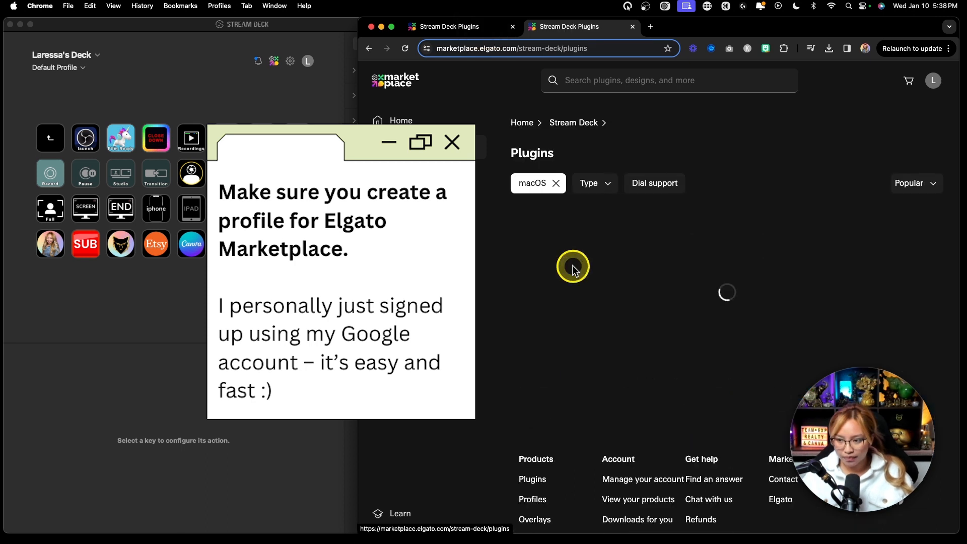
key(fn)
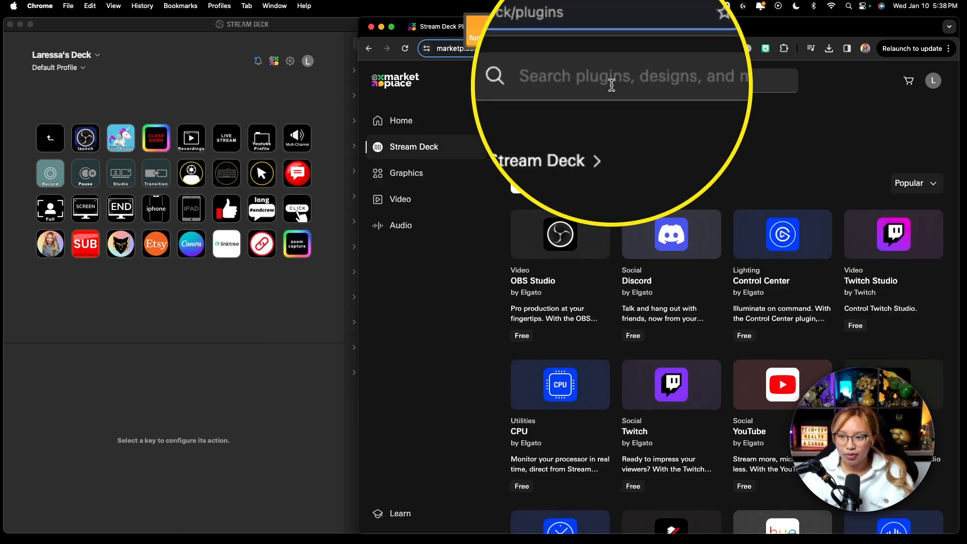
Look through the macOS Stream Deck plugins on the marketplace, from OBS Studio to Twitch and the rows around them.
scroll(680, 116, down, 1)
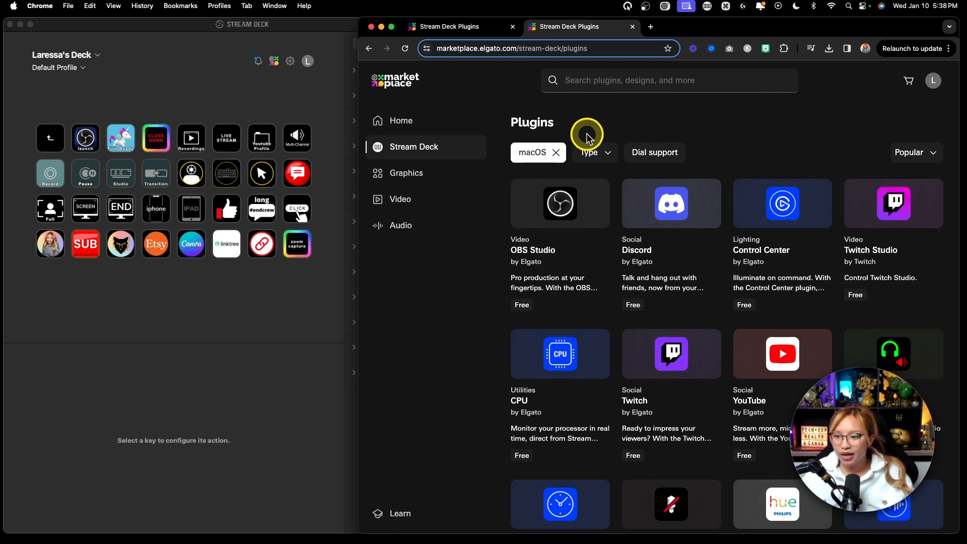
key(fn)
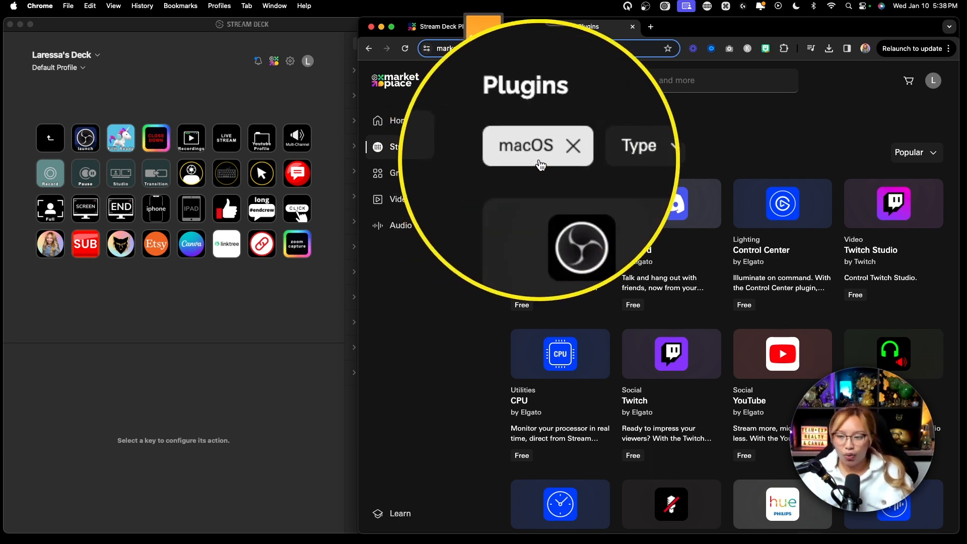
mouse_move(553, 215)
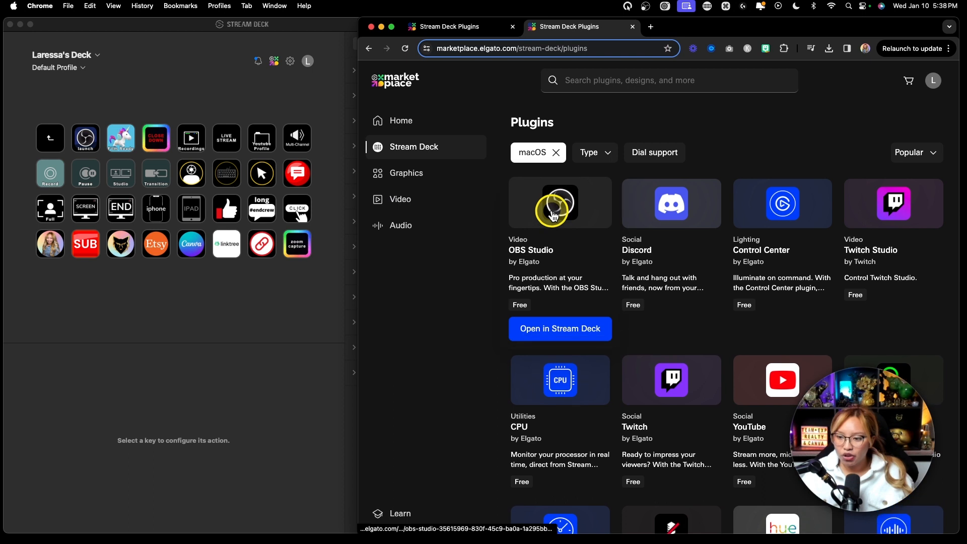
key(fn)
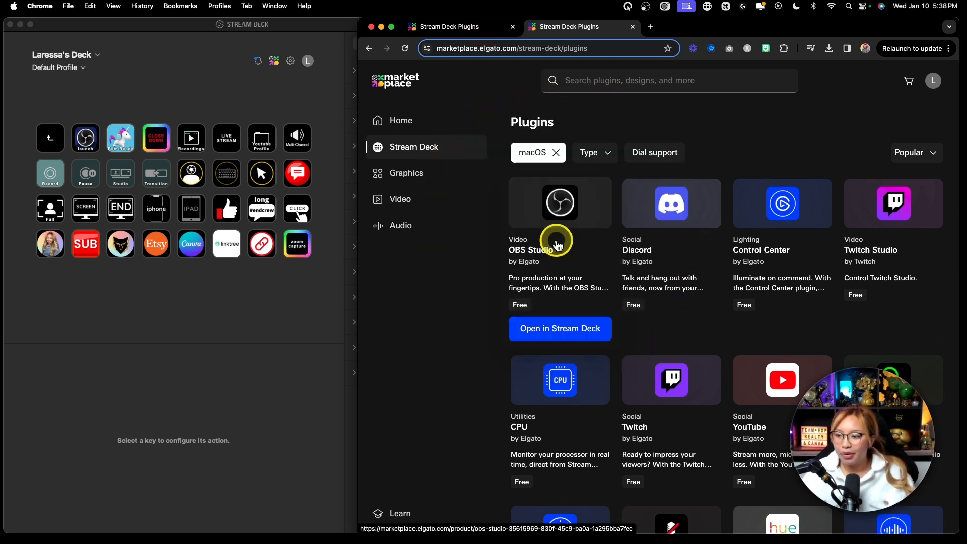
scroll(556, 245, down, 4)
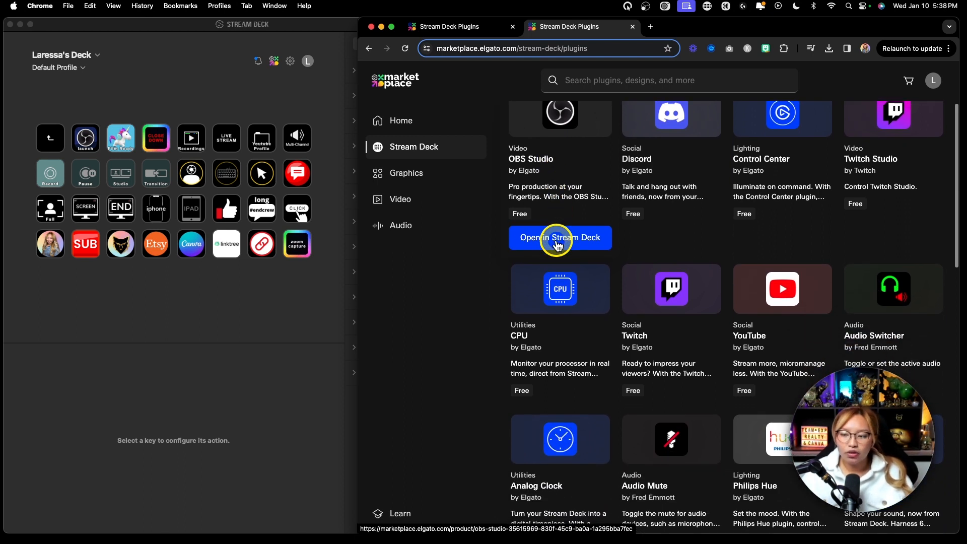
scroll(557, 245, down, 2)
mouse_move(662, 291)
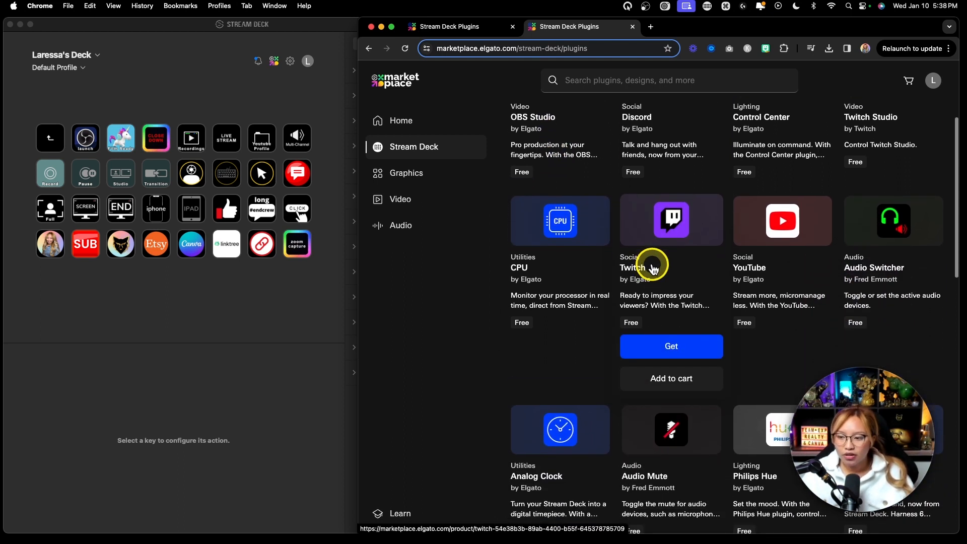
scroll(653, 267, down, 1)
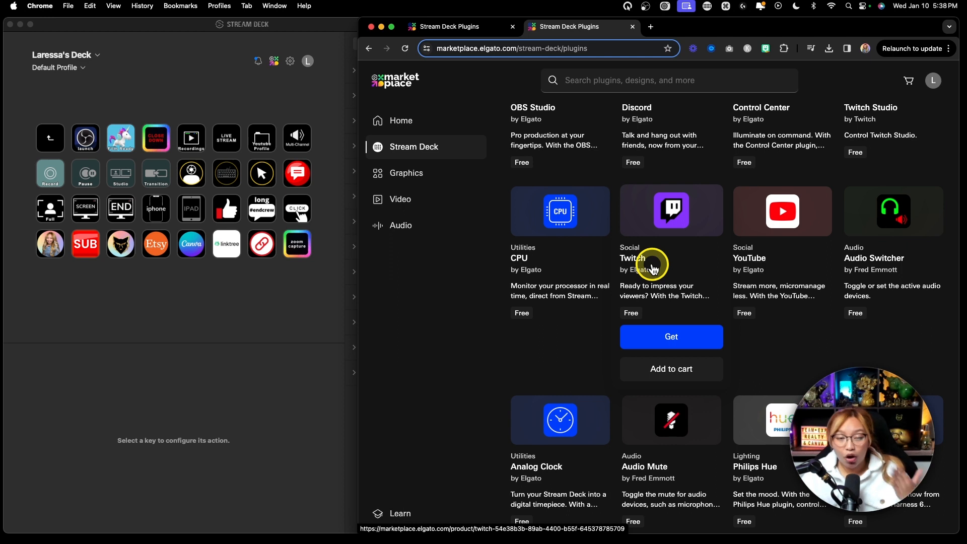
Get the free Twitch plugin by Elgato from the marketplace and install it in Stream Deck.
key(fn)
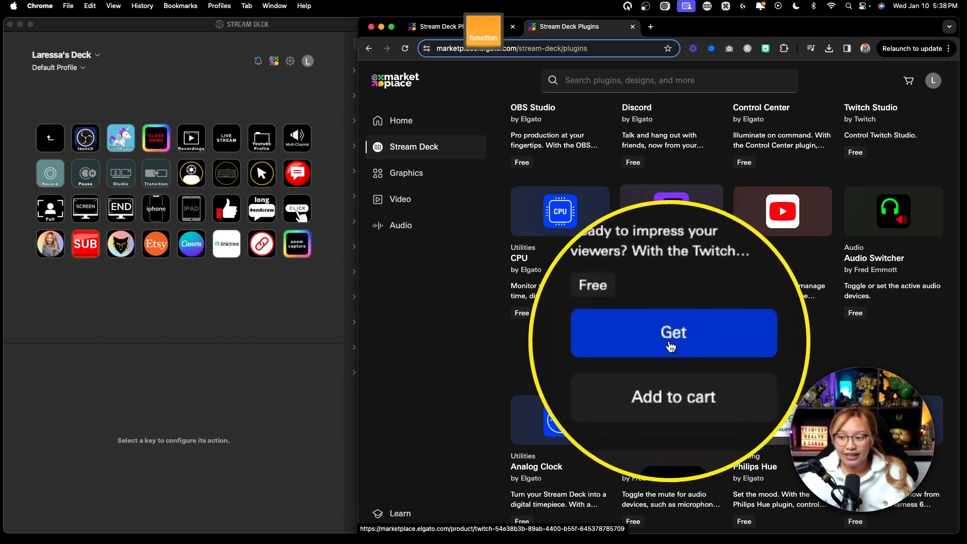
click(671, 339)
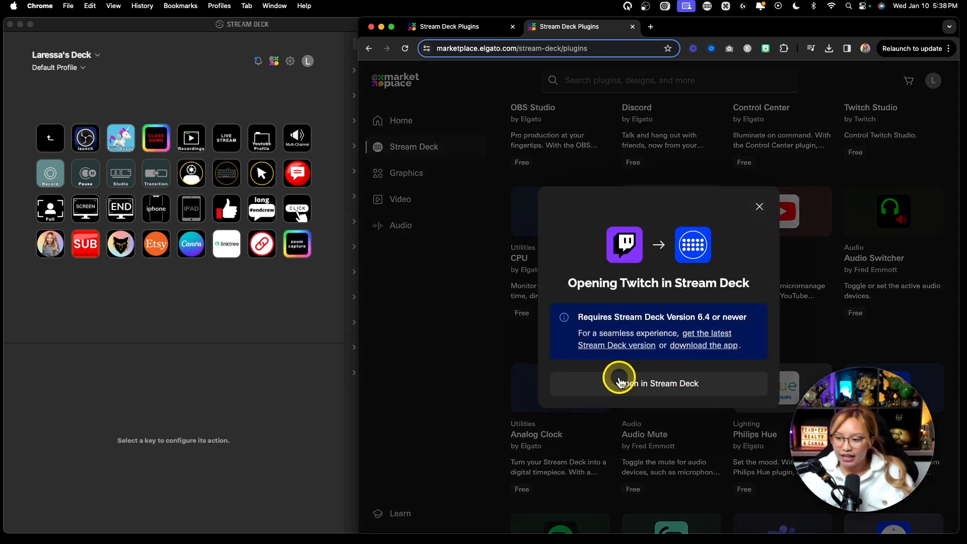
click(626, 385)
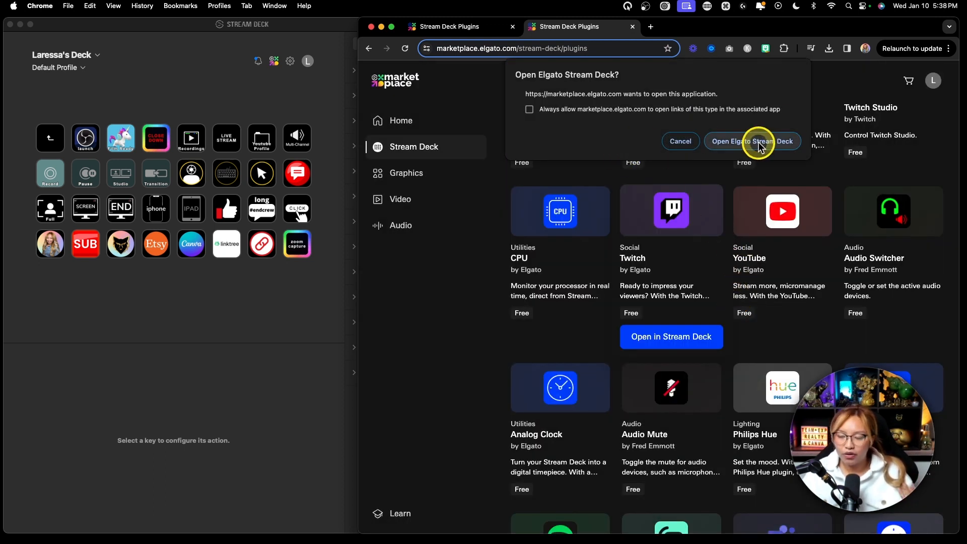
click(759, 145)
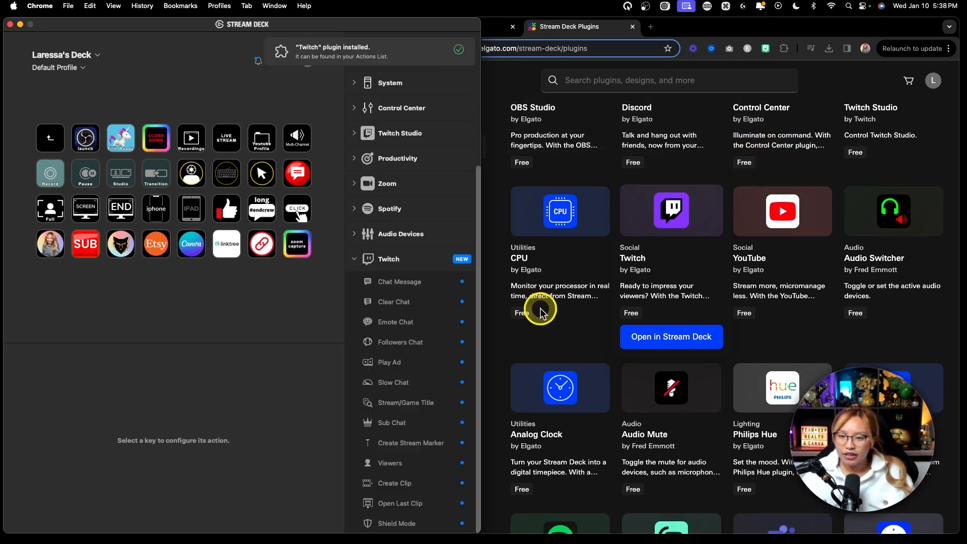
key(fn)
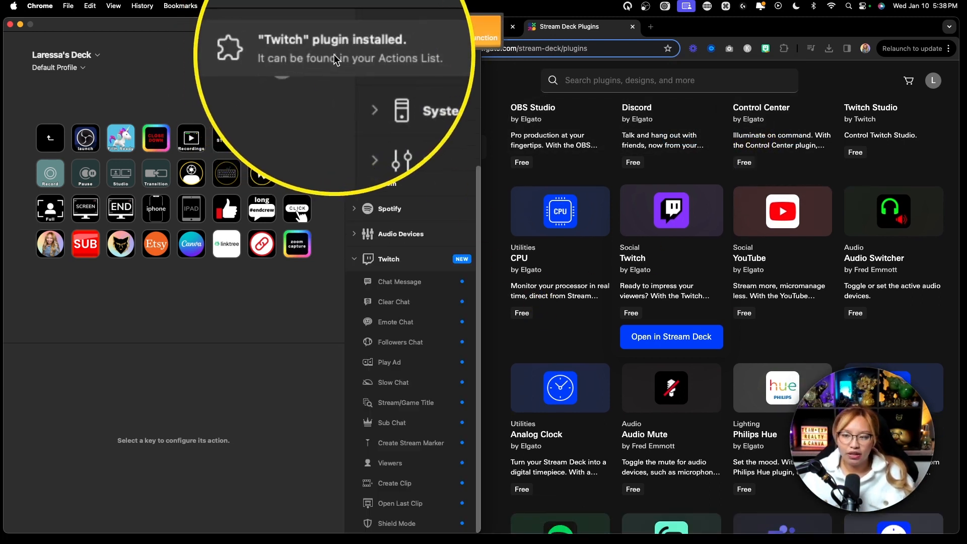
Open the Stream Deck preferences to review the available settings categories.
key(fn)
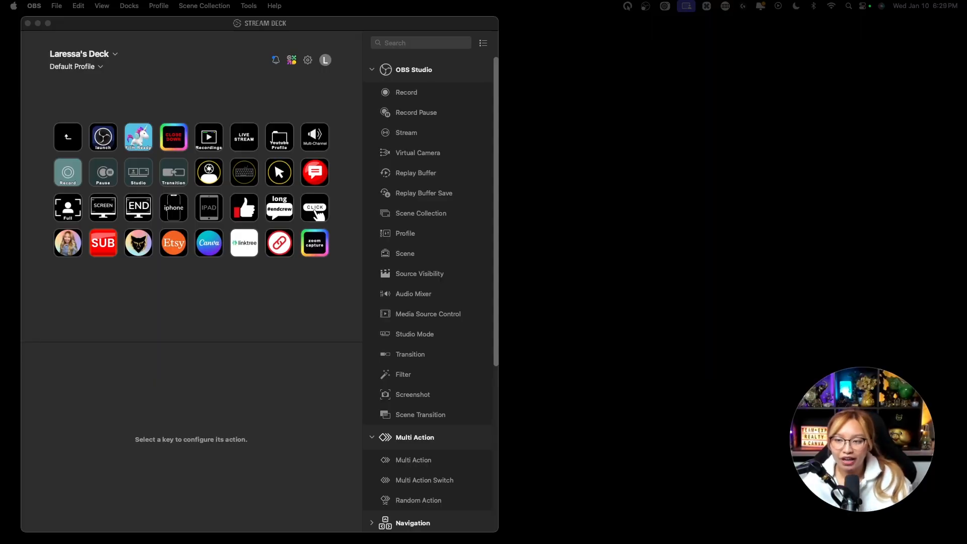
click(207, 36)
key(fn)
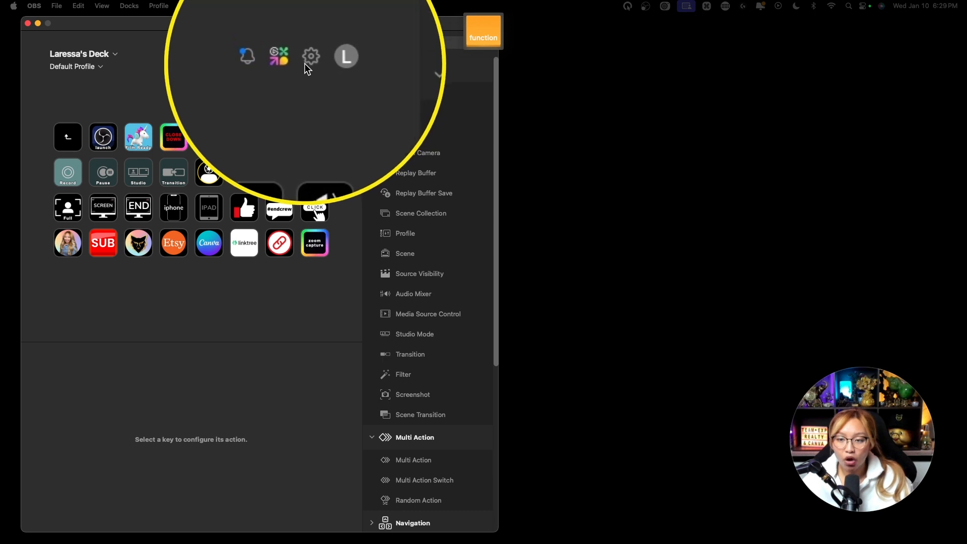
click(307, 61)
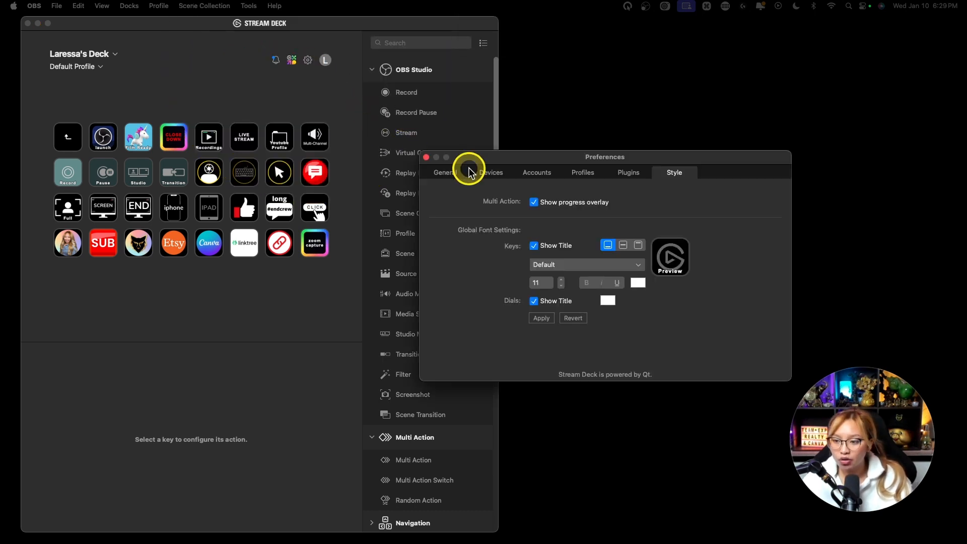
key(fn)
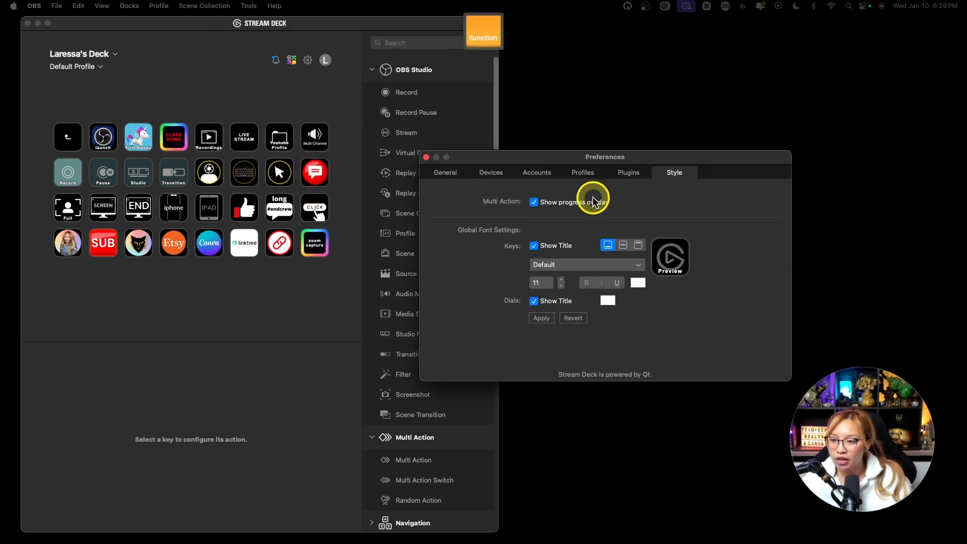
key(fn)
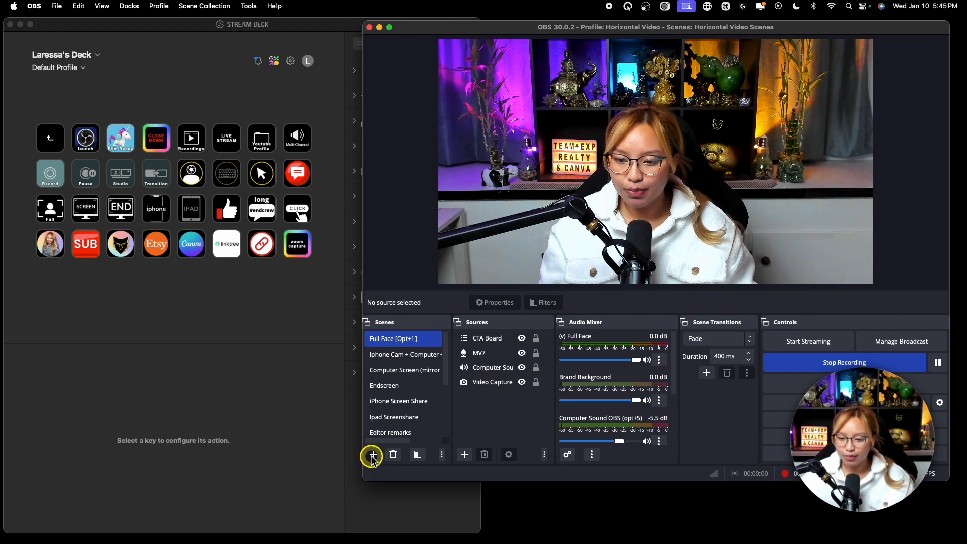
Switch to OBS and create a new scene named TEST CTA BOARD.
click(373, 456)
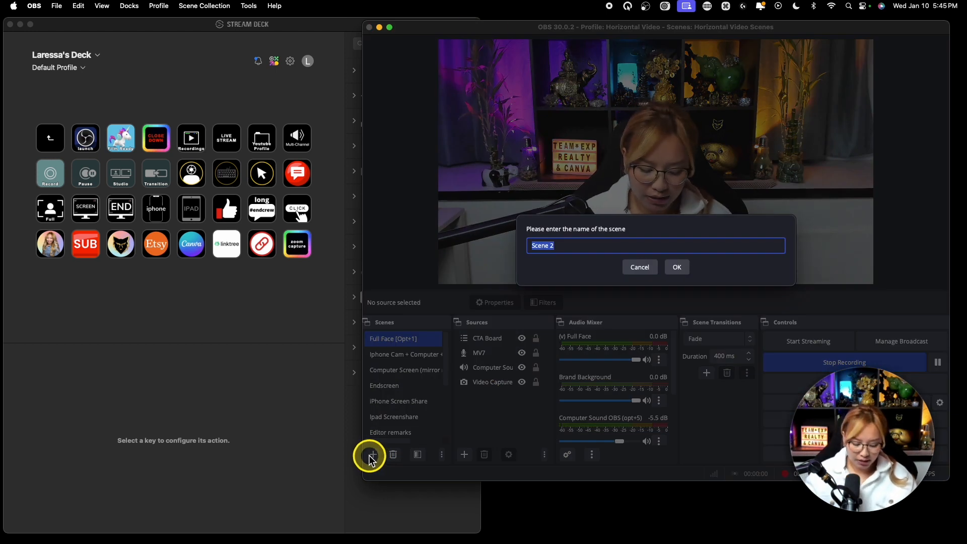
text(TEST CTA BOARD)
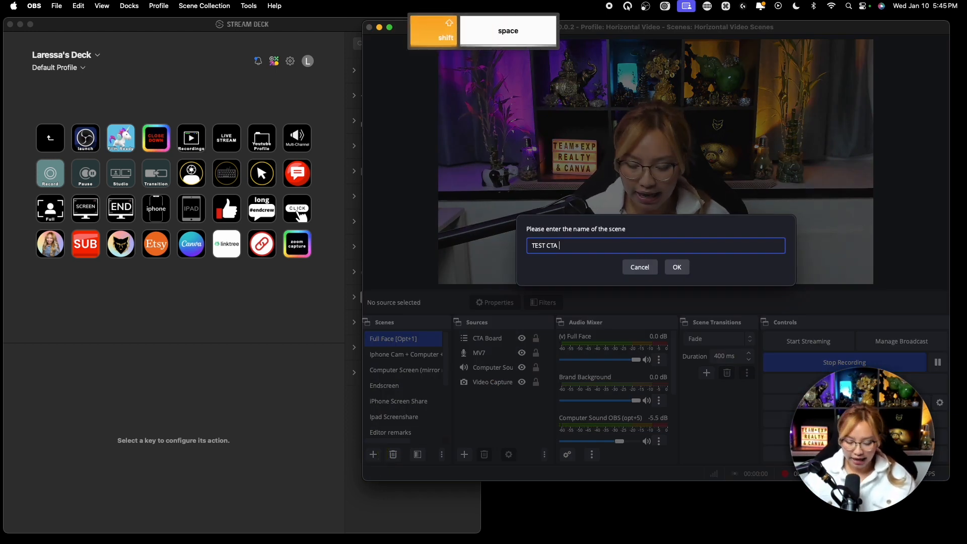
click(674, 267)
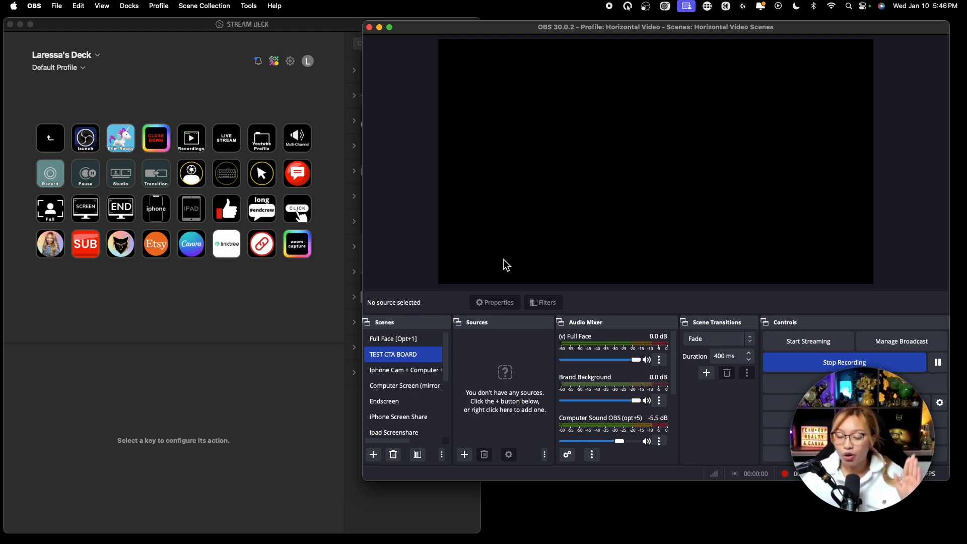
Add a new, visible Media Source named SUB BUTTON to the TEST CTA BOARD scene.
key(fn)
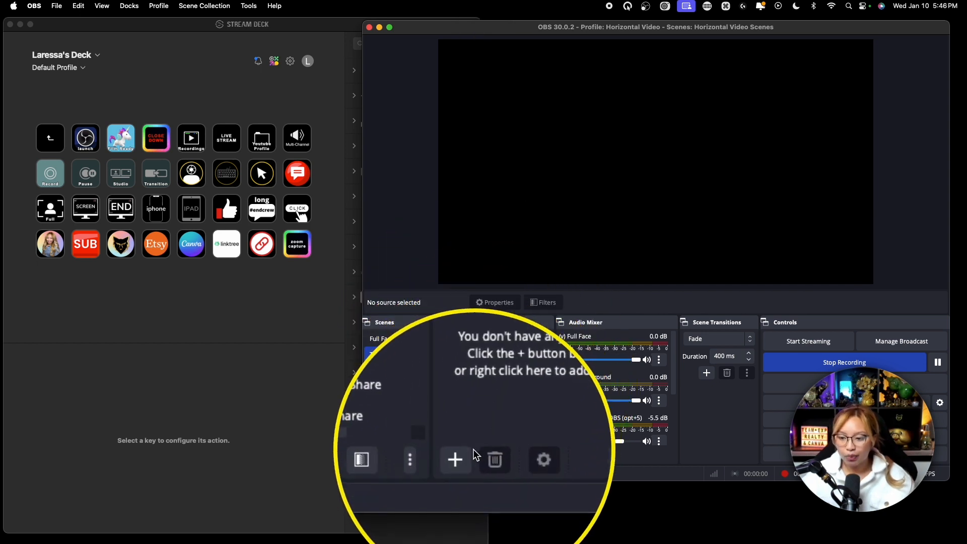
click(464, 455)
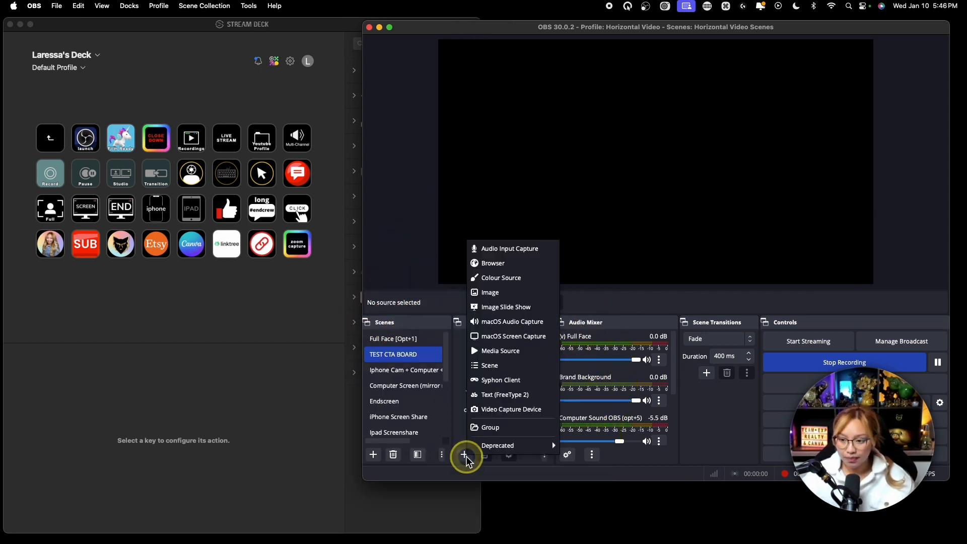
key(fn)
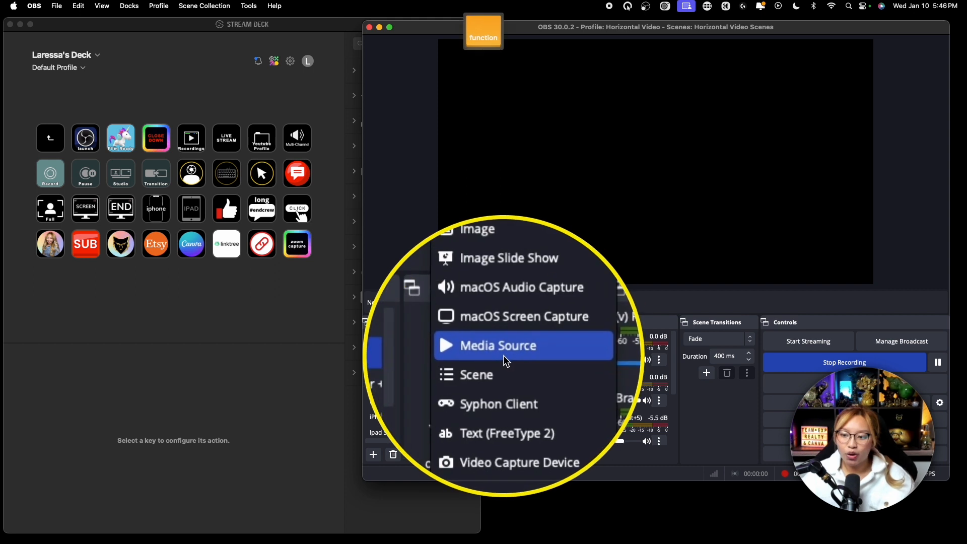
click(509, 352)
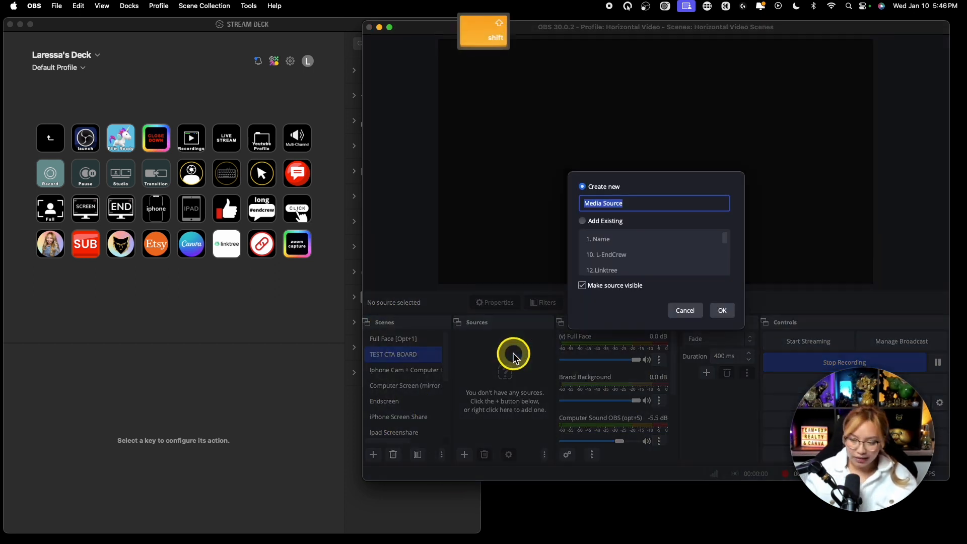
text(SUB BUTTON)
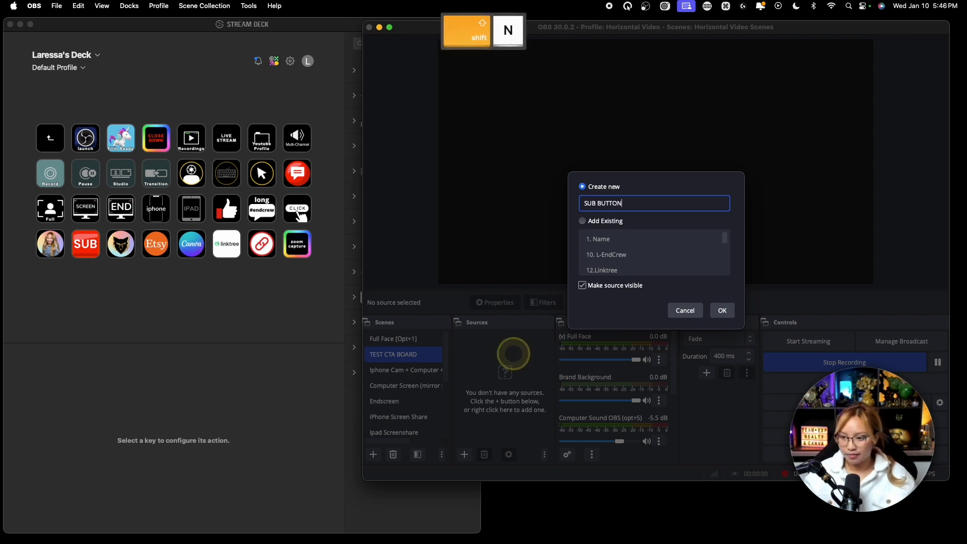
click(722, 312)
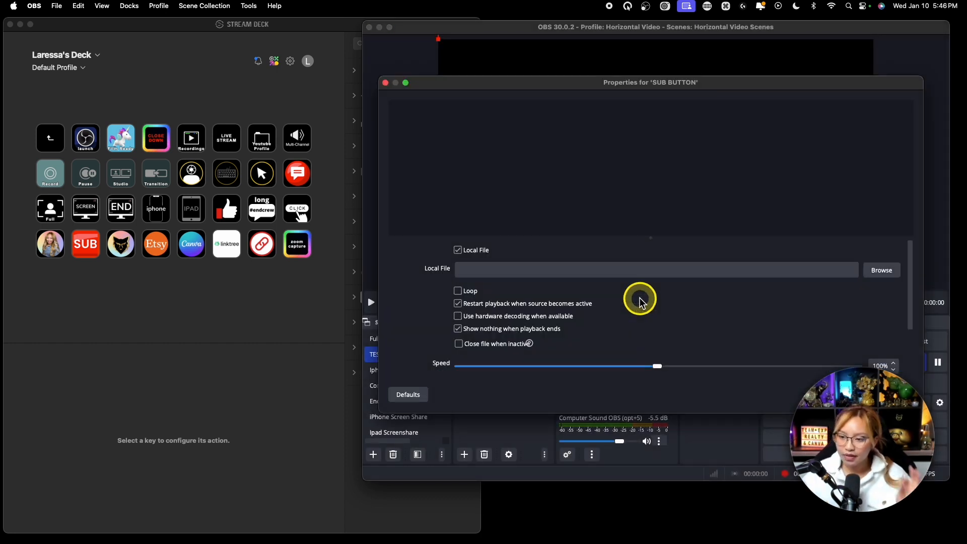
Load Youtube sub button .mp4 from Documents/Youtube Channel/(OBS) Assets/Youtube CTAs as the SUB BUTTON source's local file, previewing the clip before confirming.
click(600, 273)
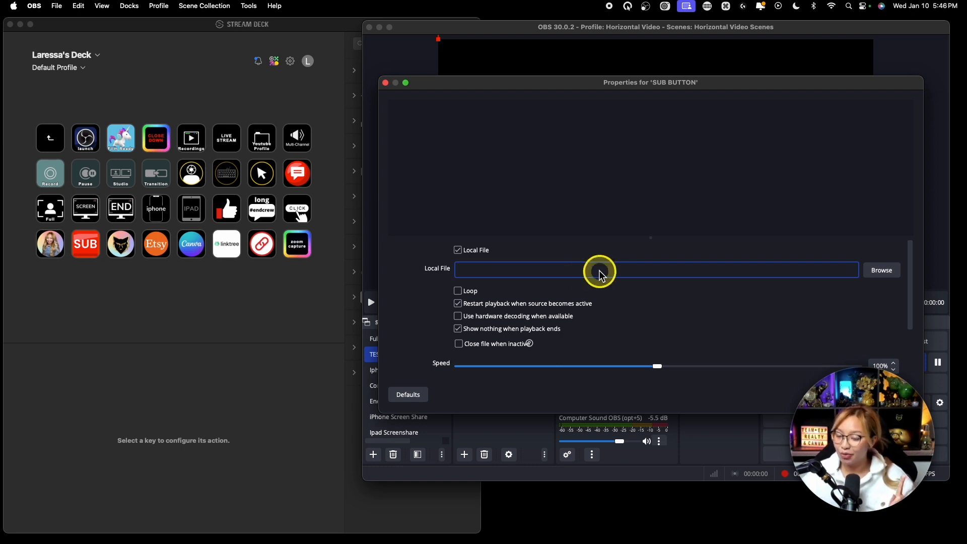
click(878, 270)
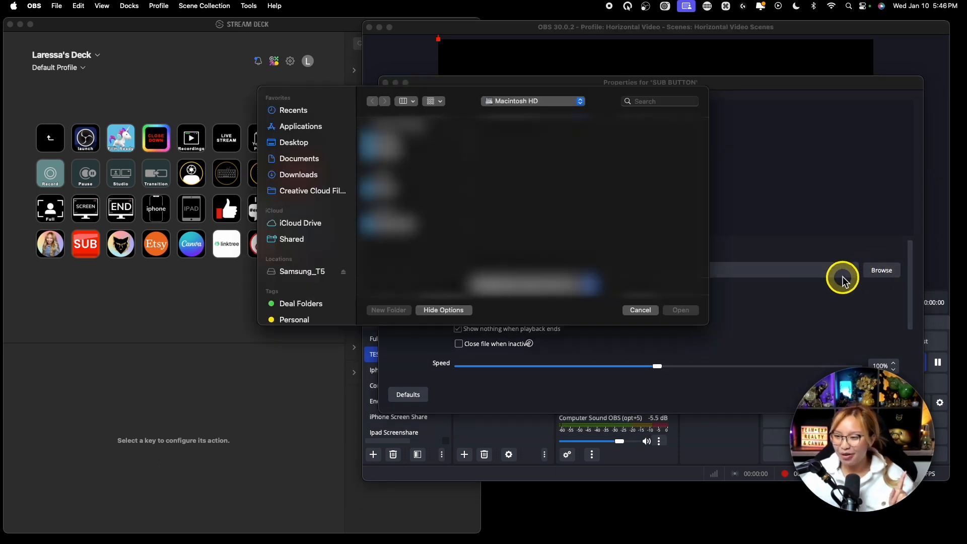
click(310, 162)
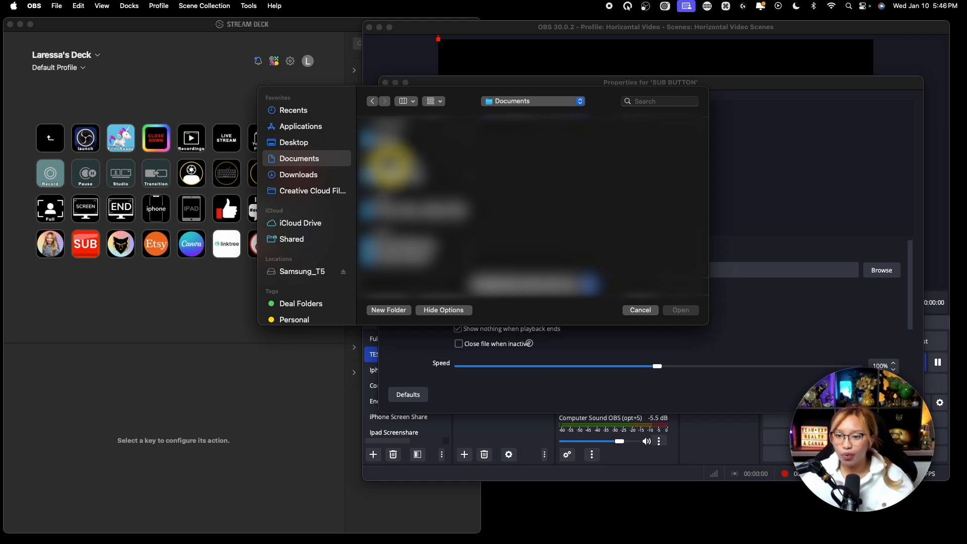
click(418, 253)
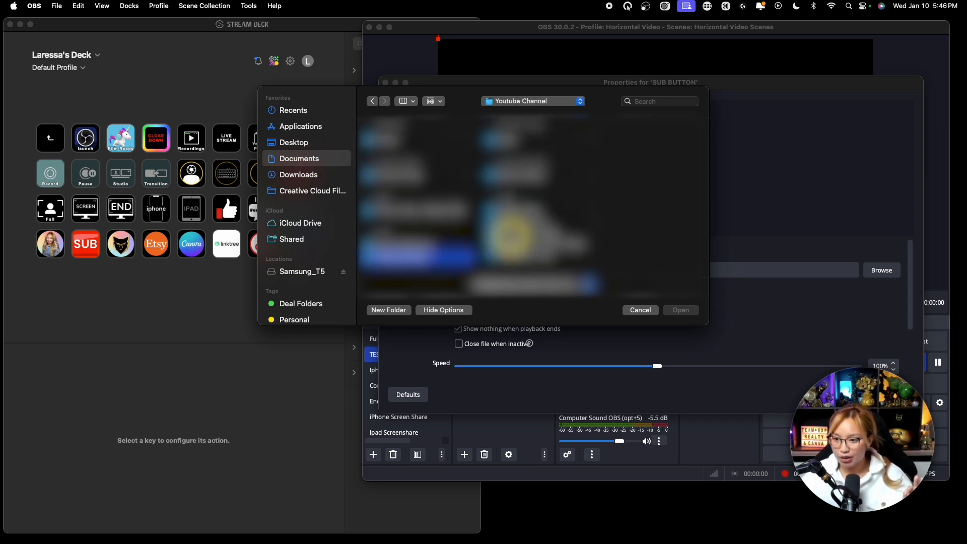
click(546, 212)
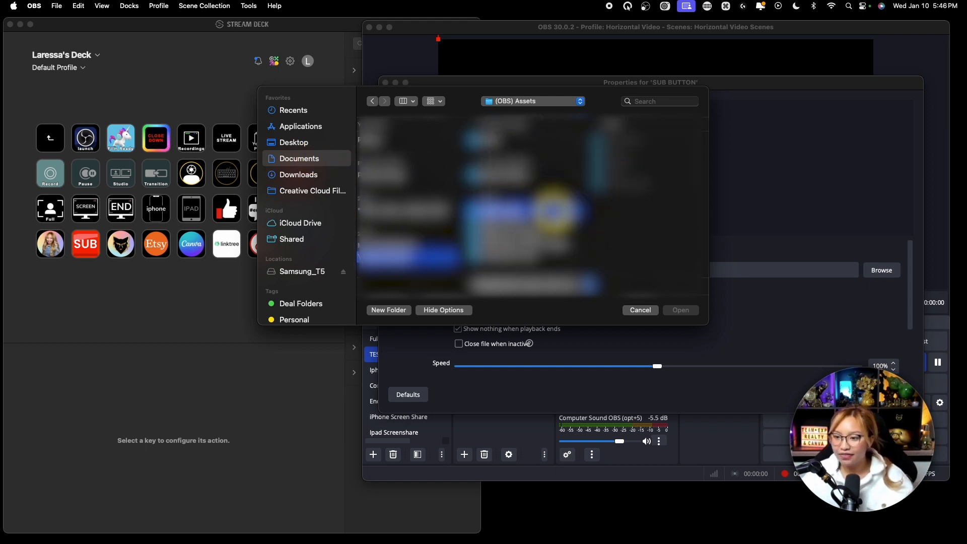
click(630, 189)
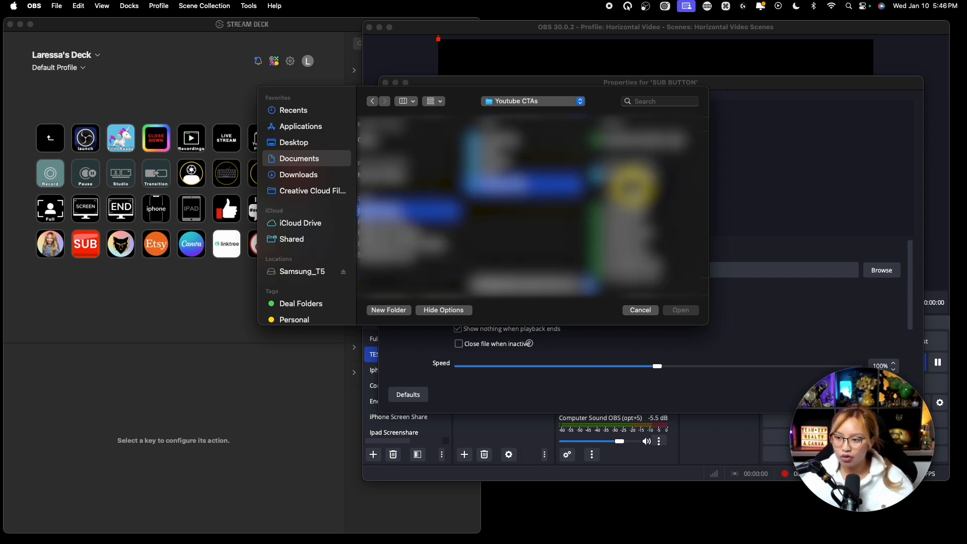
click(617, 134)
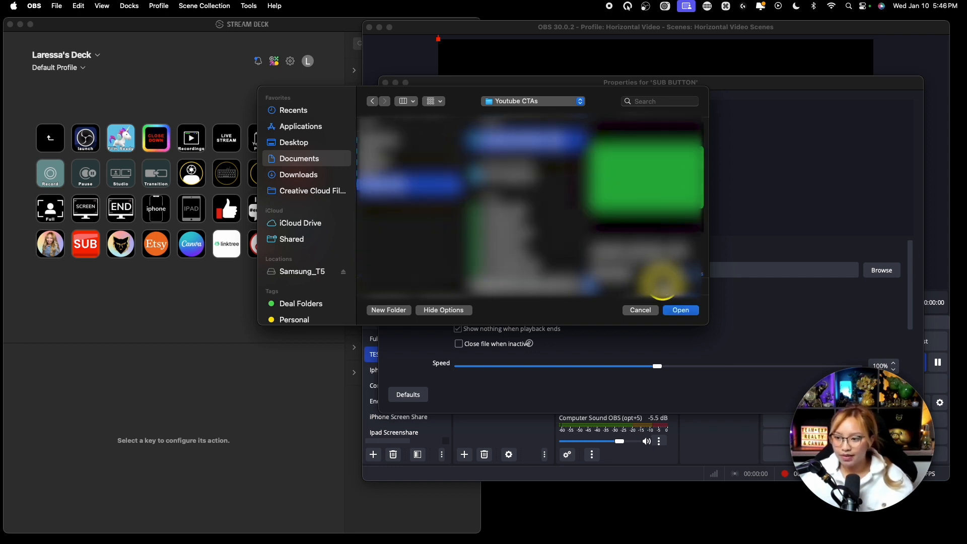
key(space)
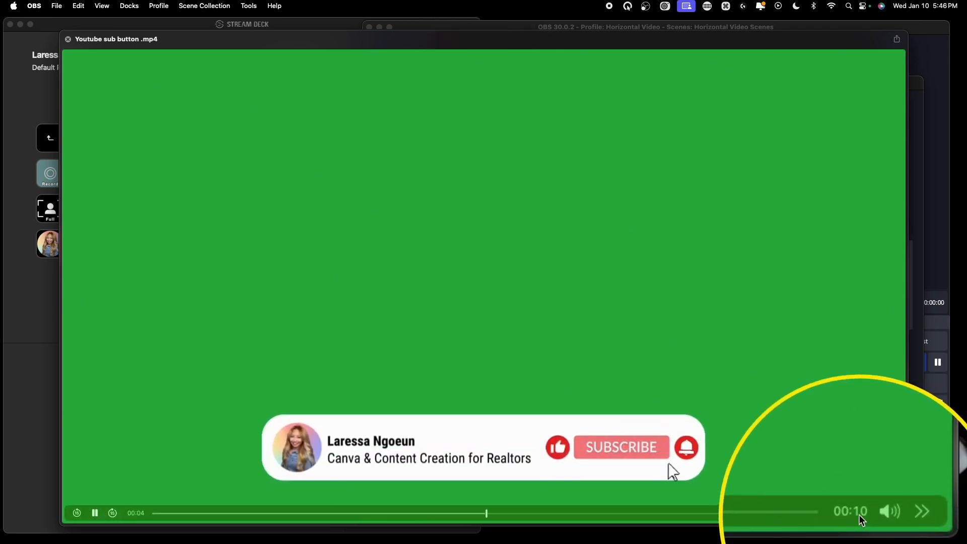
key(space)
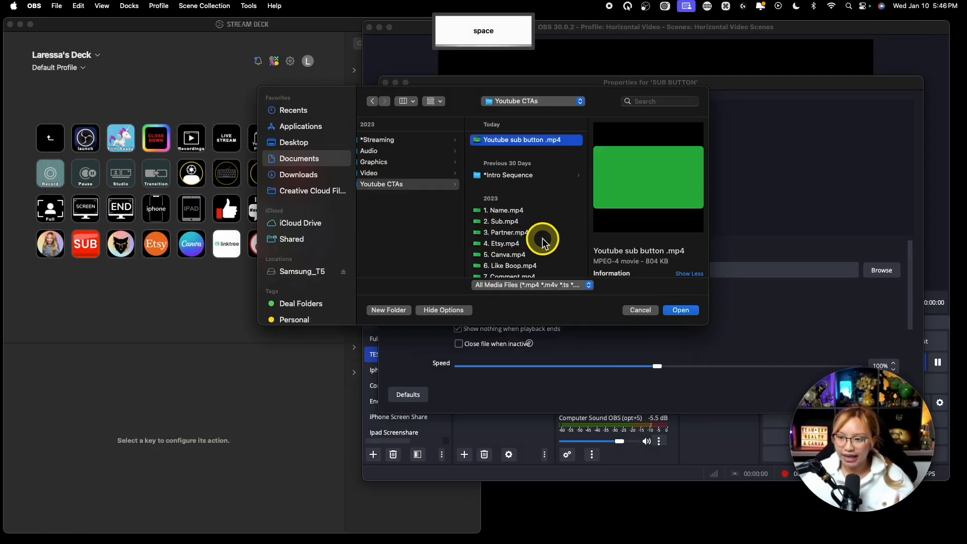
click(682, 310)
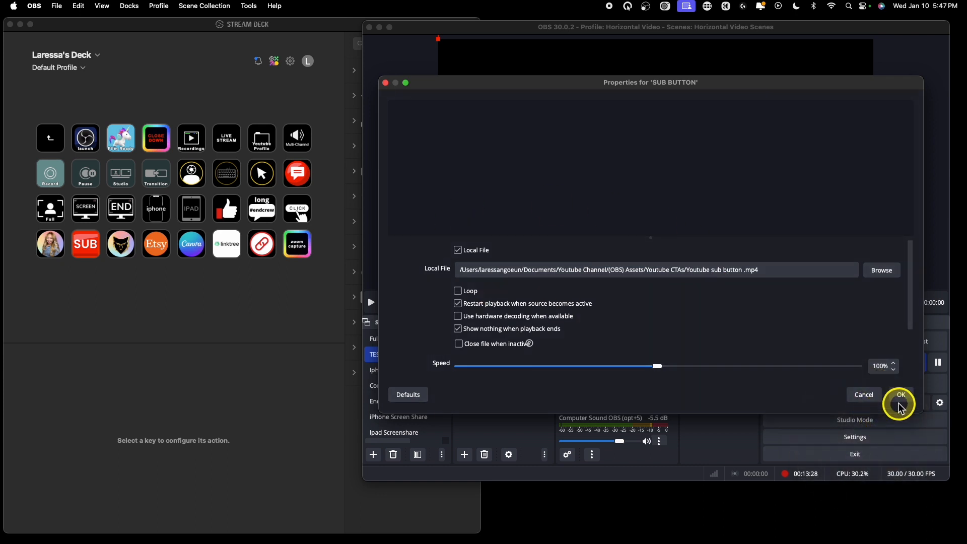
click(903, 395)
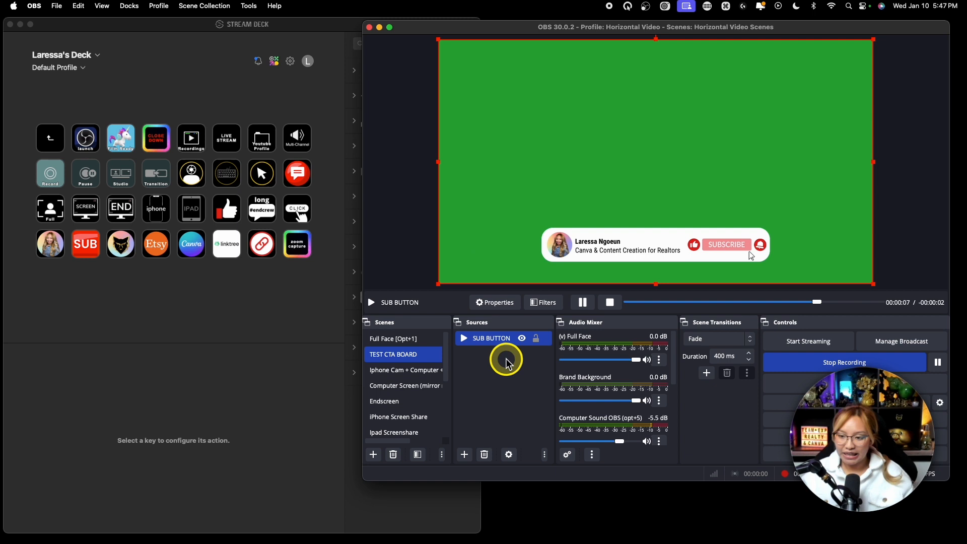
Hide the SUB BUTTON source in the TEST CTA BOARD scene.
key(fn)
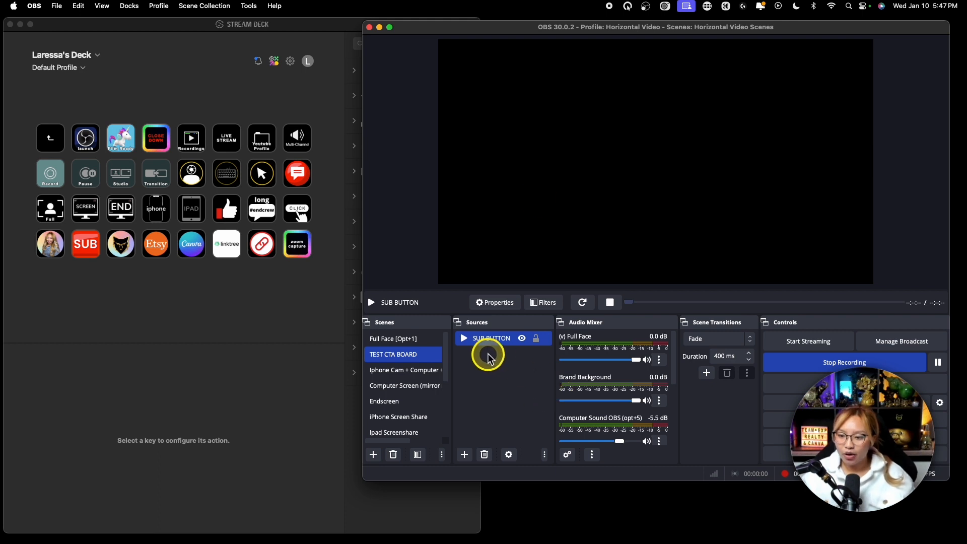
key(fn)
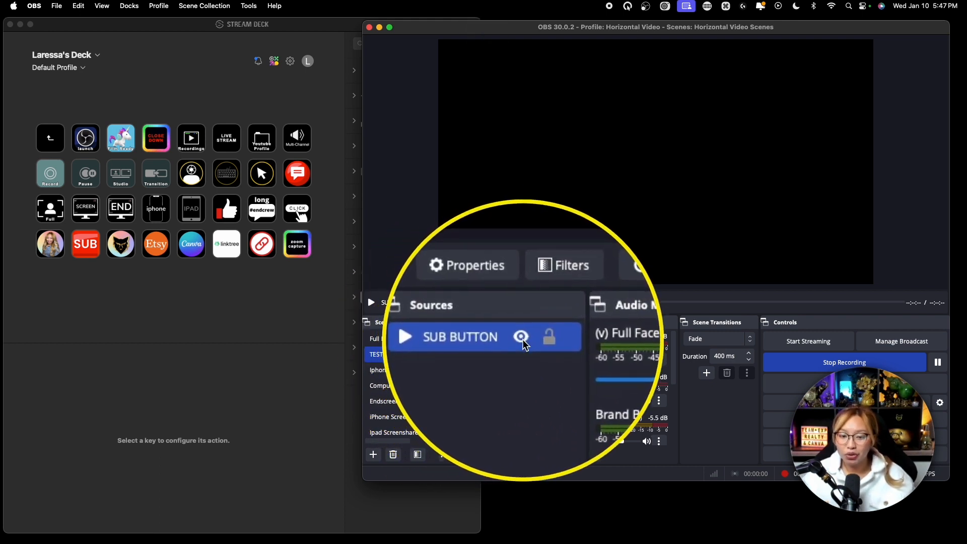
click(523, 339)
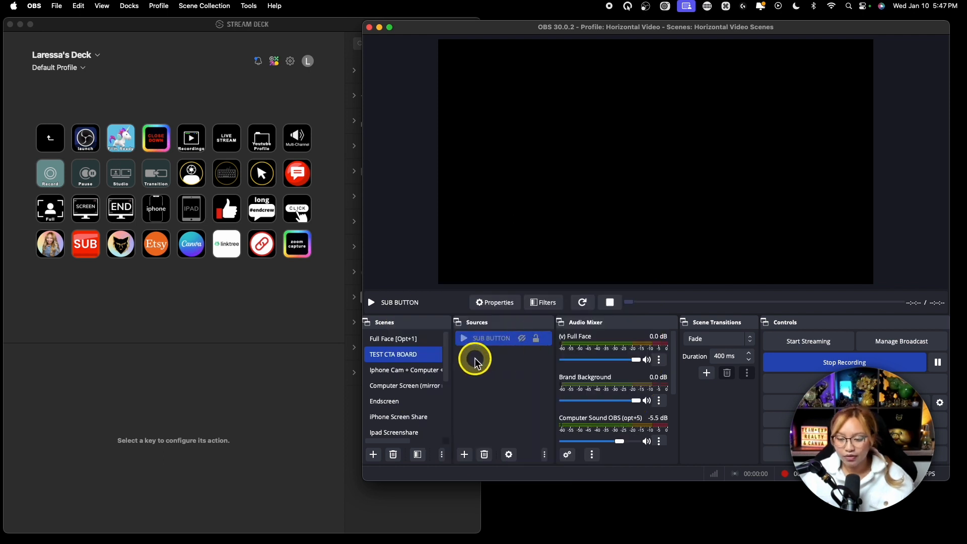
key(fn)
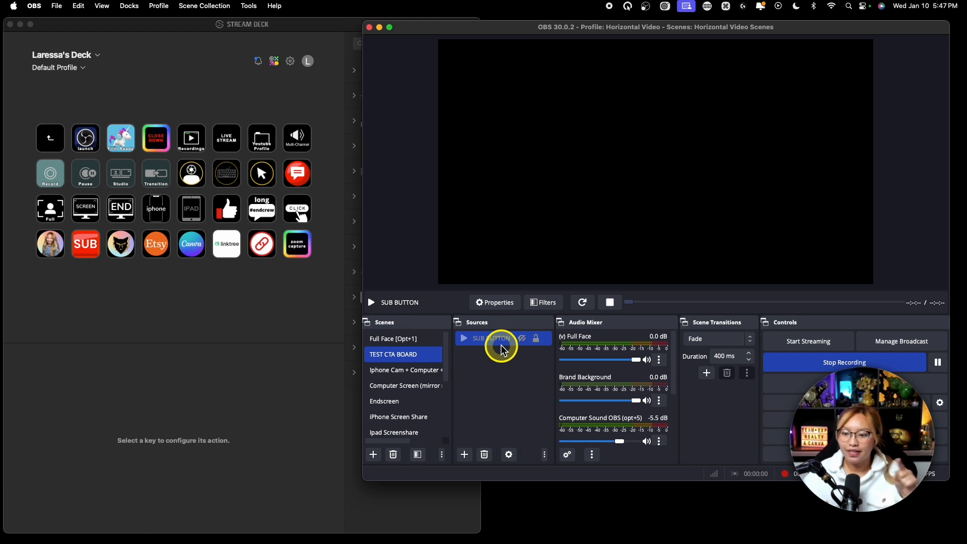
key(fn)
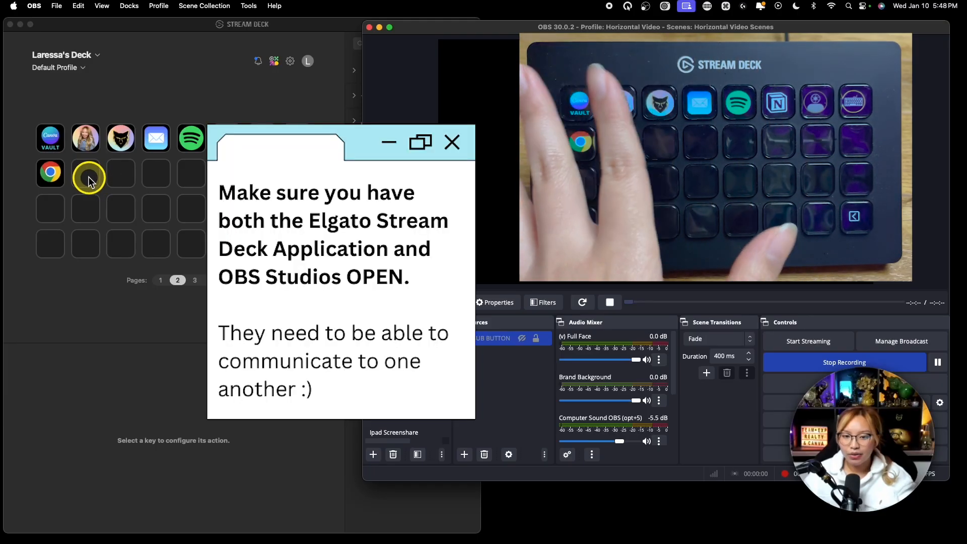
Switch to Stream Deck and create a folder titled OBS Youtube on the empty key beside the Chrome key.
click(87, 177)
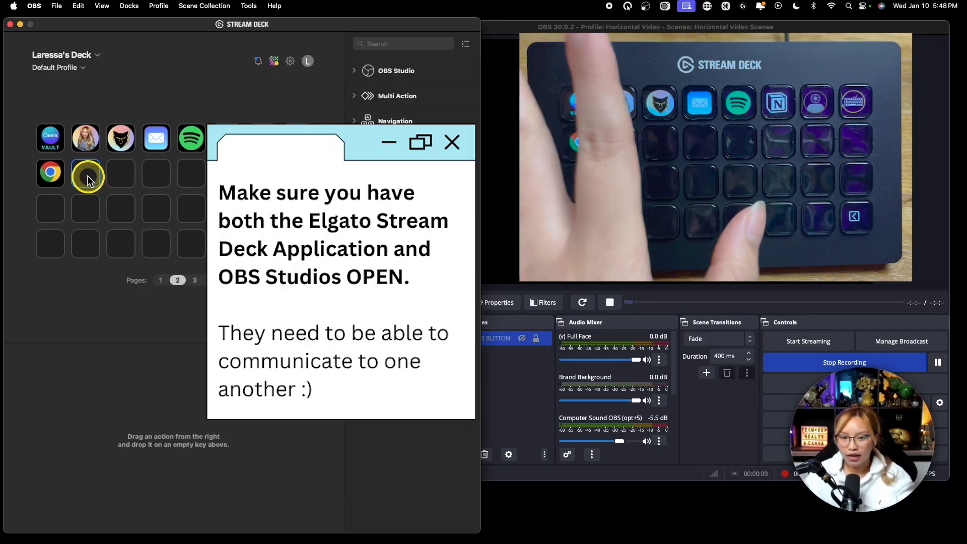
right_click(87, 176)
click(112, 183)
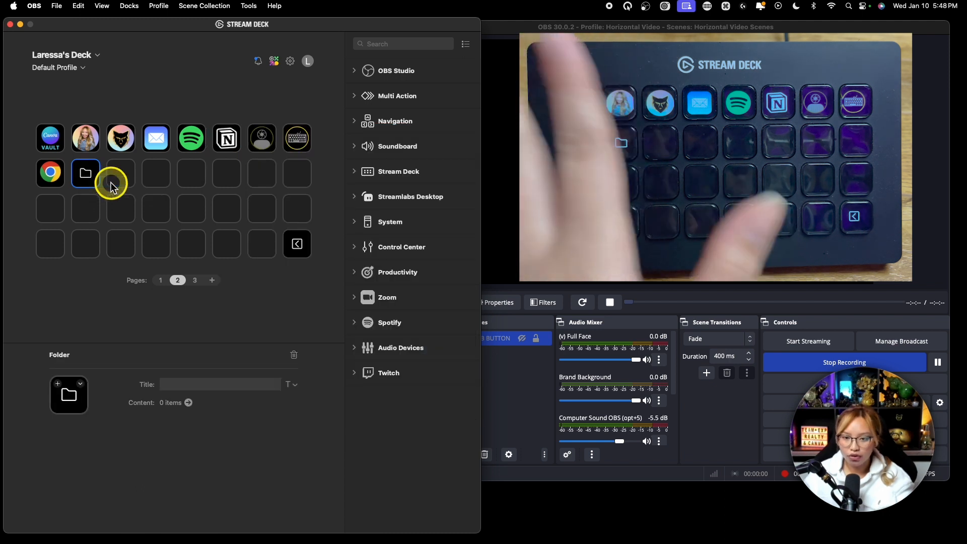
click(187, 383)
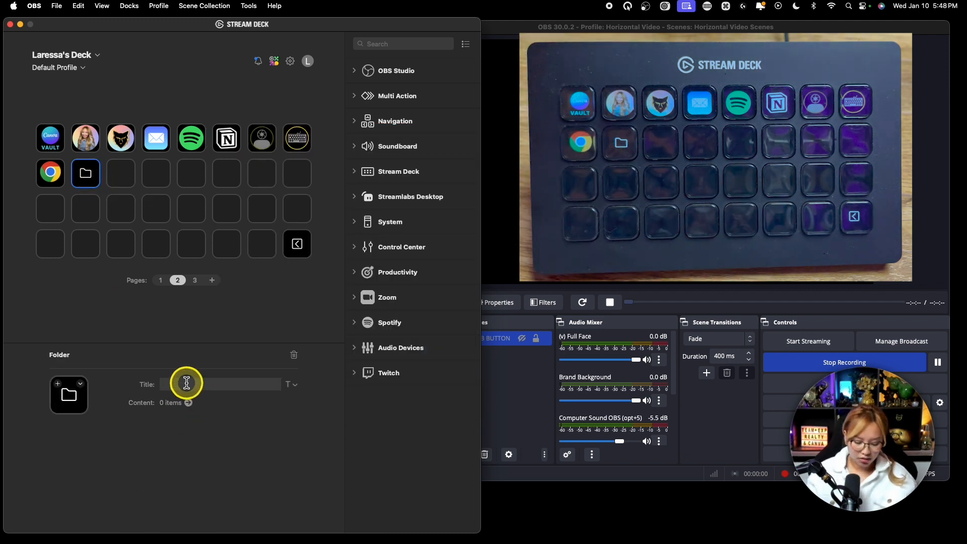
text(OBS Youtube)
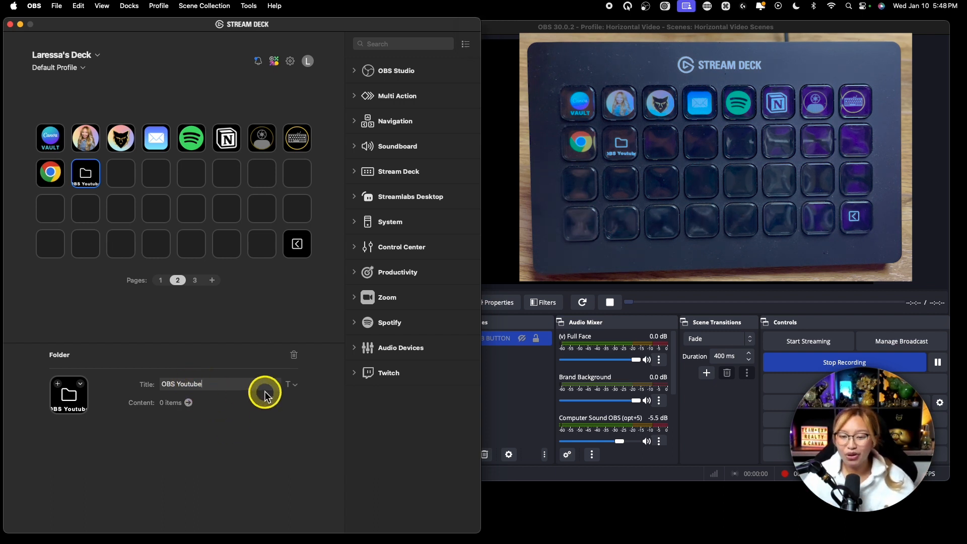
Inside the OBS Youtube folder, assign a Multi Action to the key beside the back key and title it SUB.
double_click(91, 177)
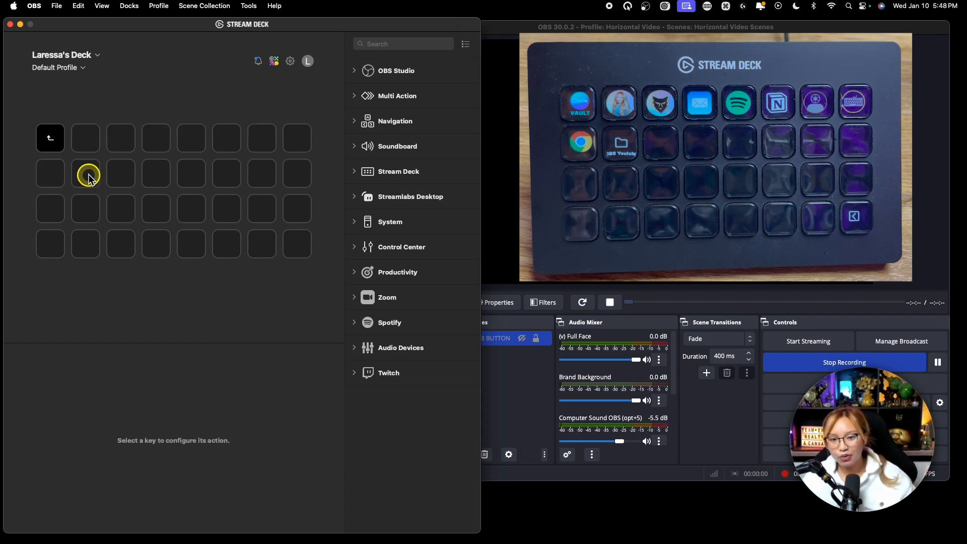
click(94, 146)
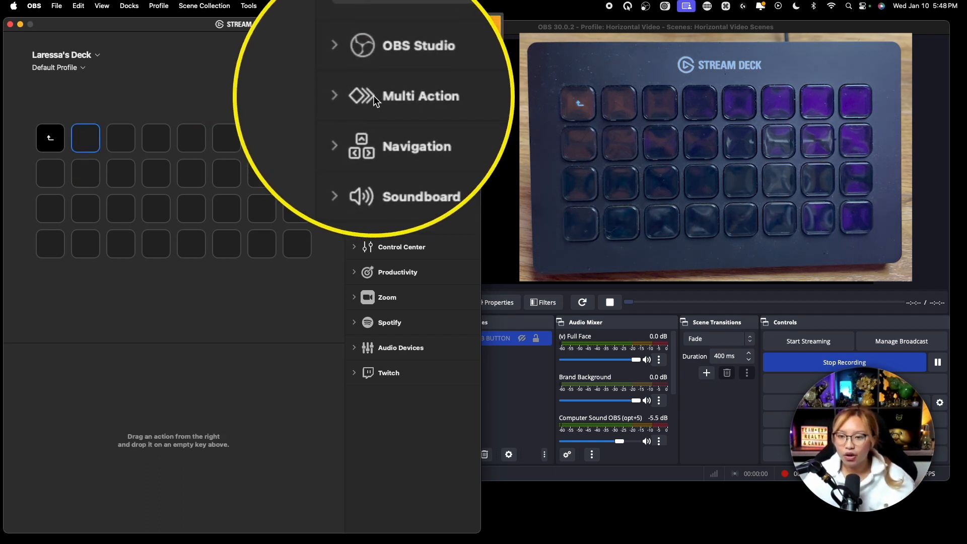
click(353, 97)
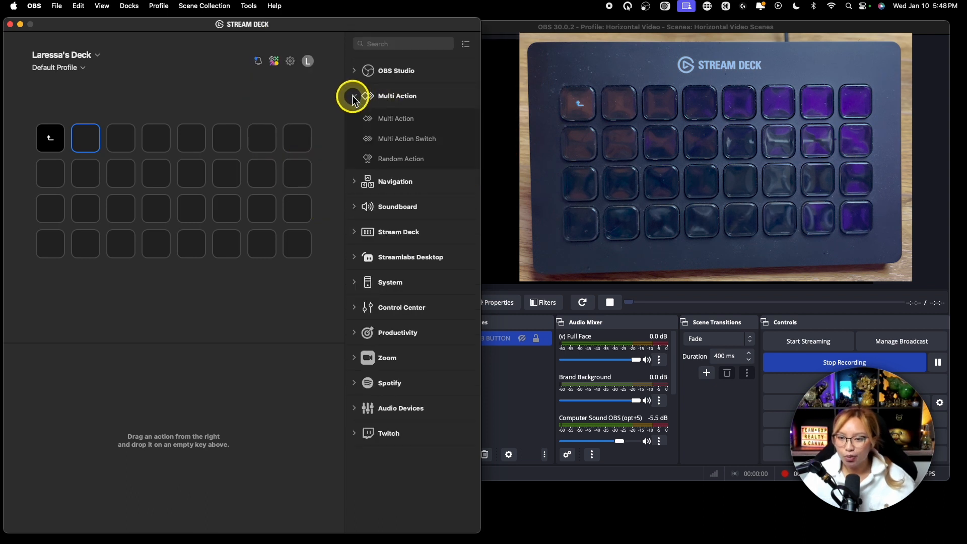
key(fn)
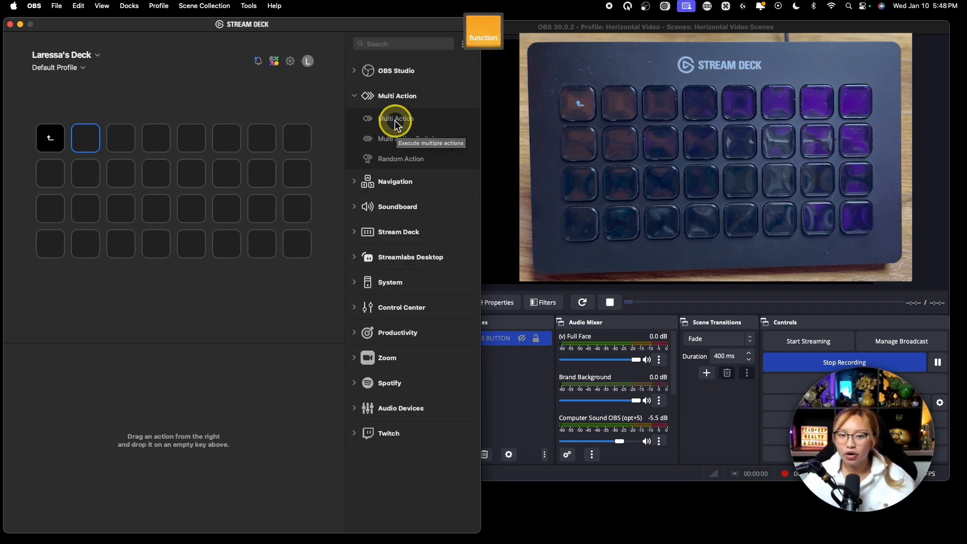
key(fn)
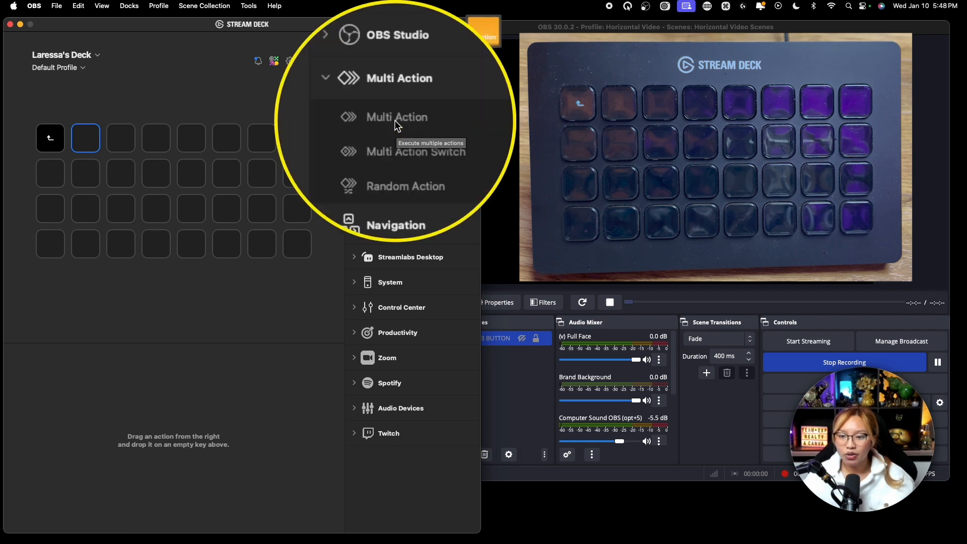
drag(412, 124, 82, 144)
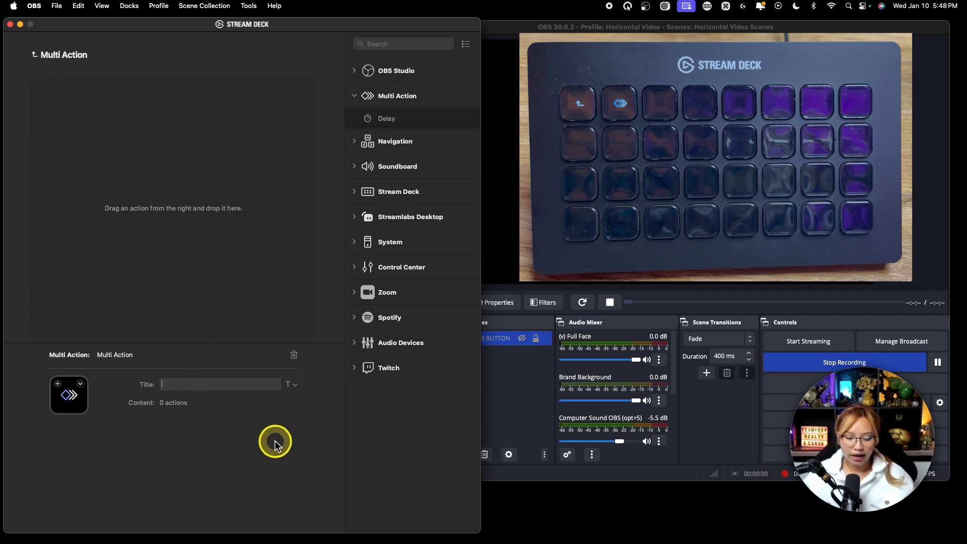
text(SUB)
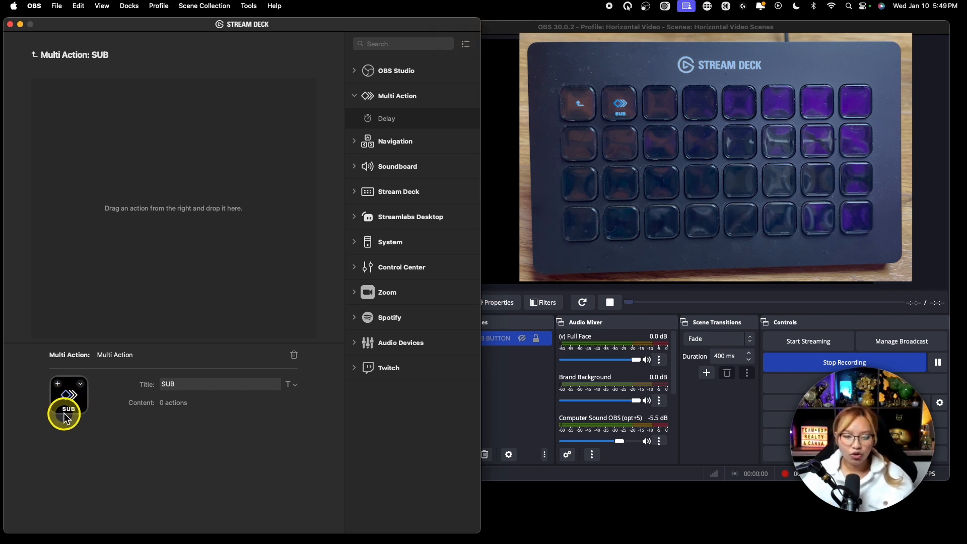
key(fn)
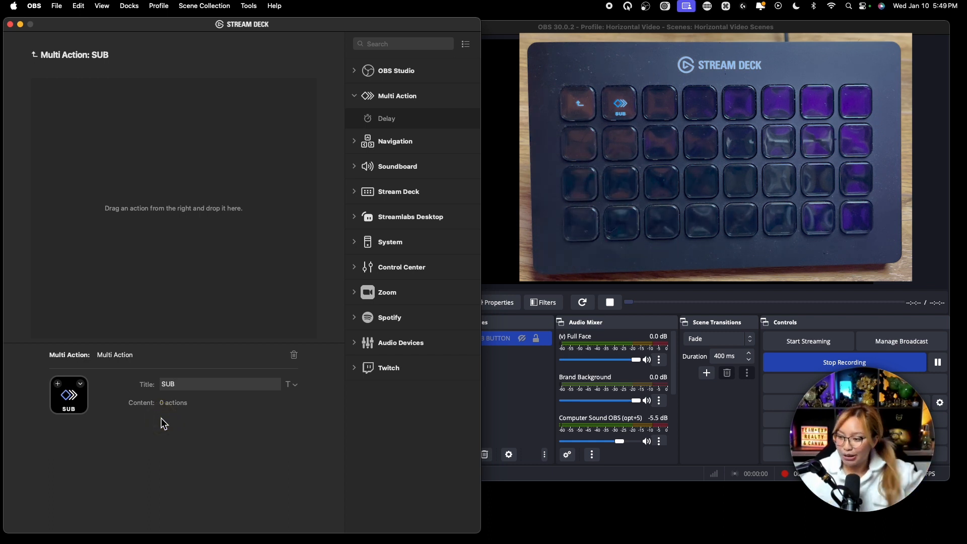
Add an OBS Studio Source Visibility action to the SUB multi action and title it Sub On.
click(168, 306)
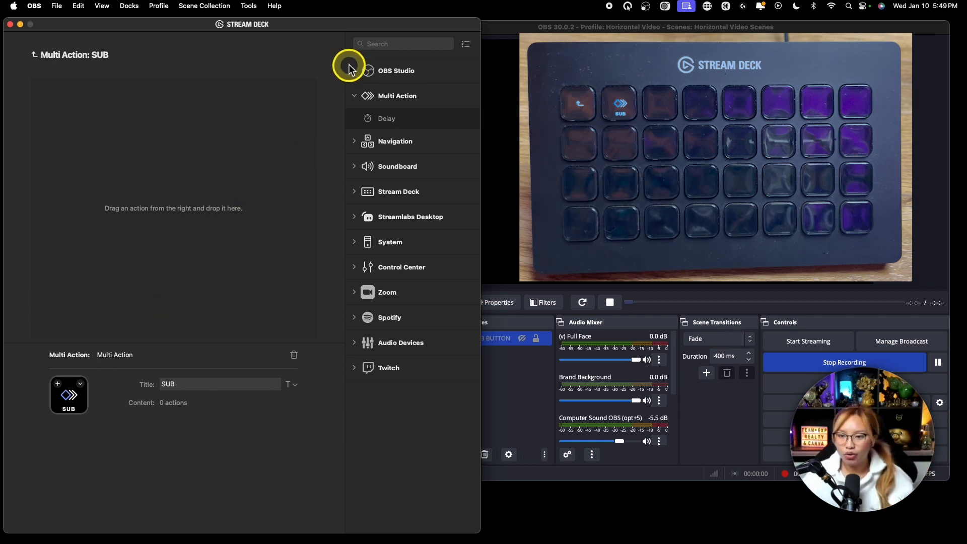
click(354, 71)
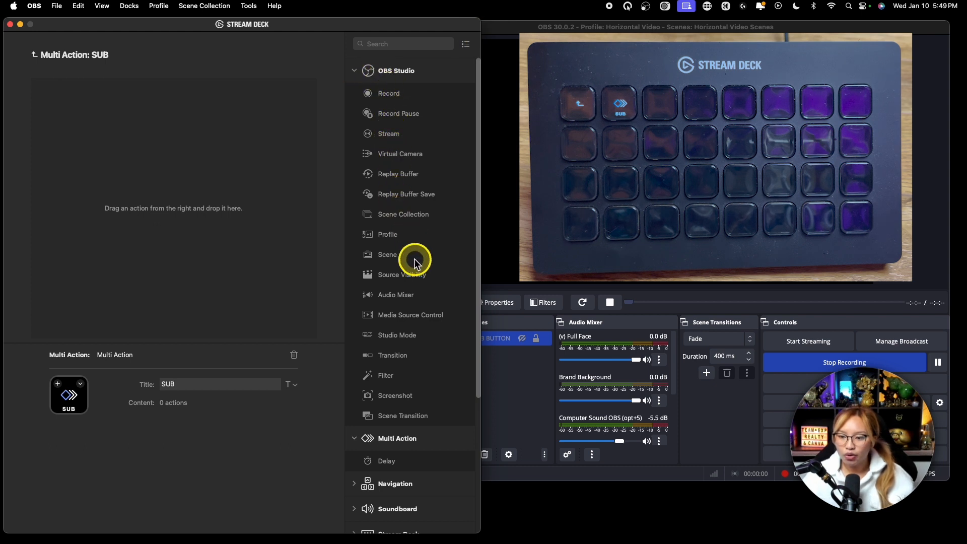
key(fn)
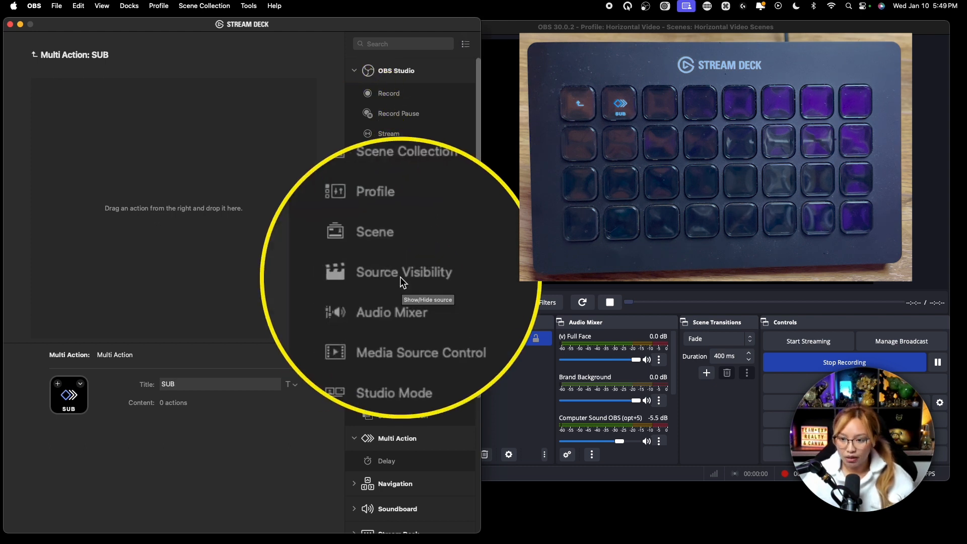
drag(404, 277, 207, 173)
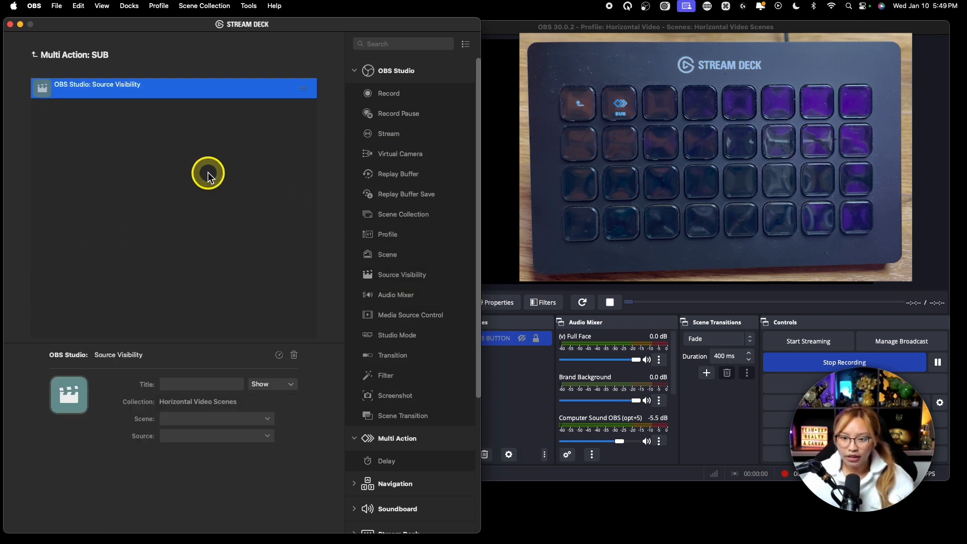
click(189, 384)
text(Sub On)
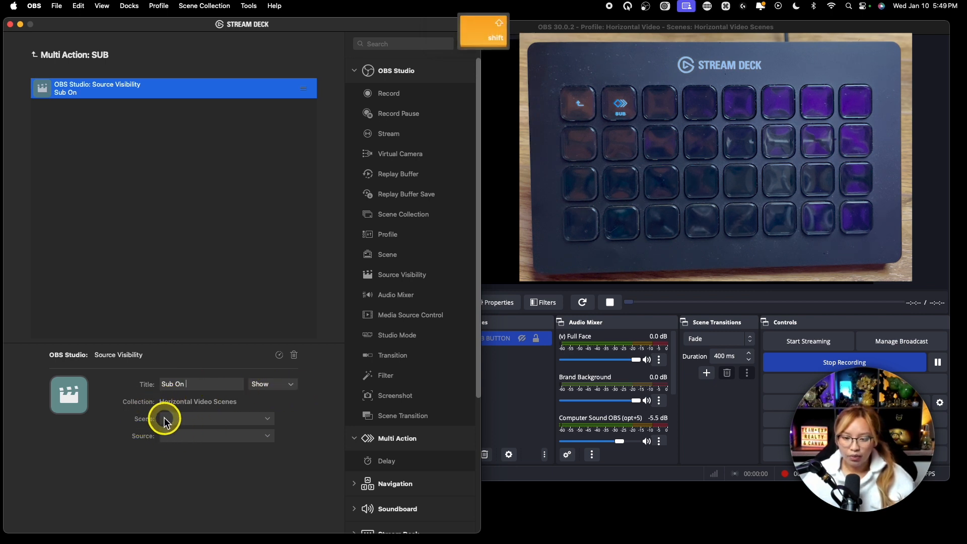
key(fn)
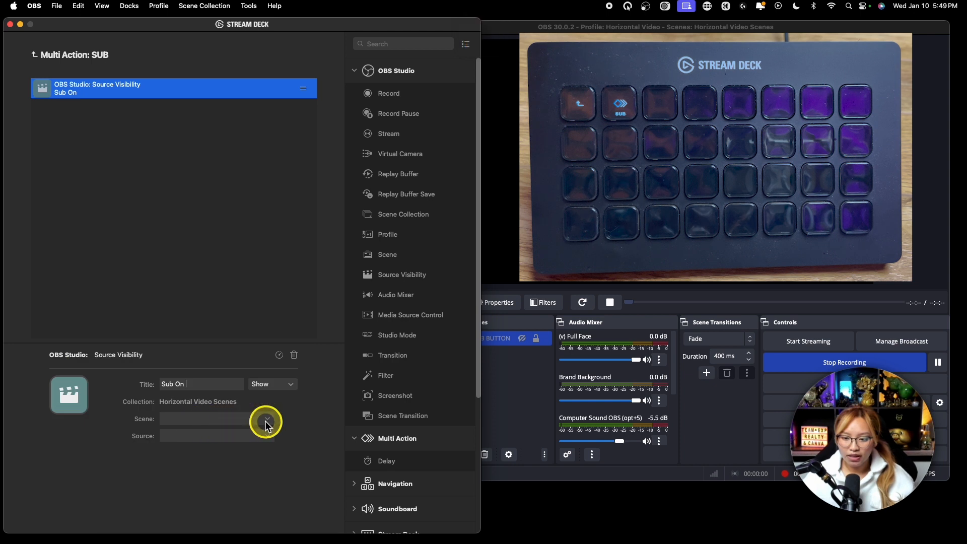
click(505, 406)
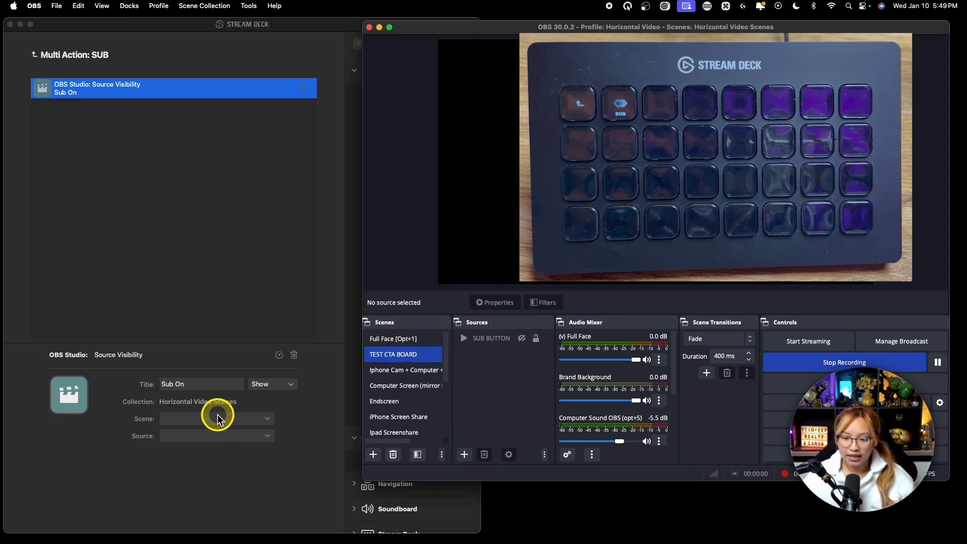
Point the Sub On visibility action at the TEST CTA BOARD scene and its SUB BUTTON source.
click(250, 419)
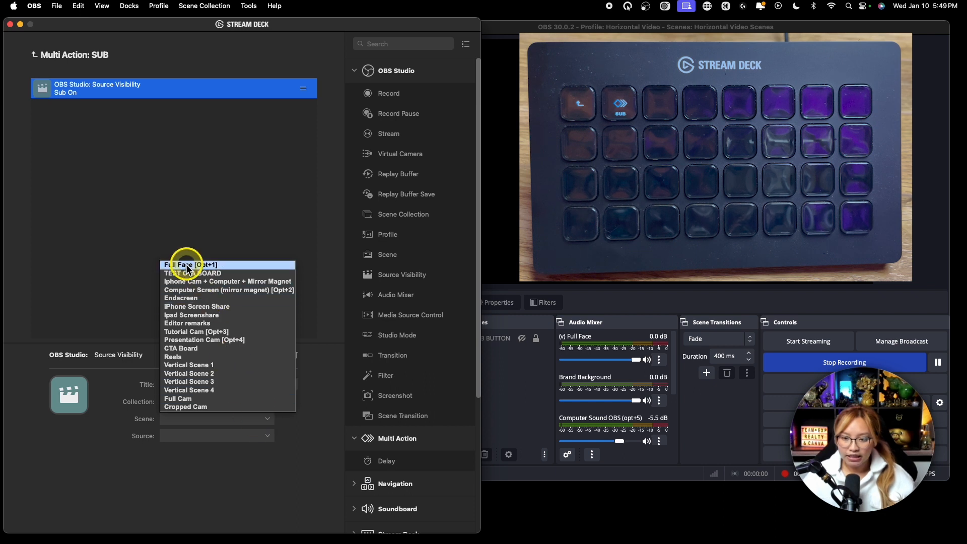
key(fn)
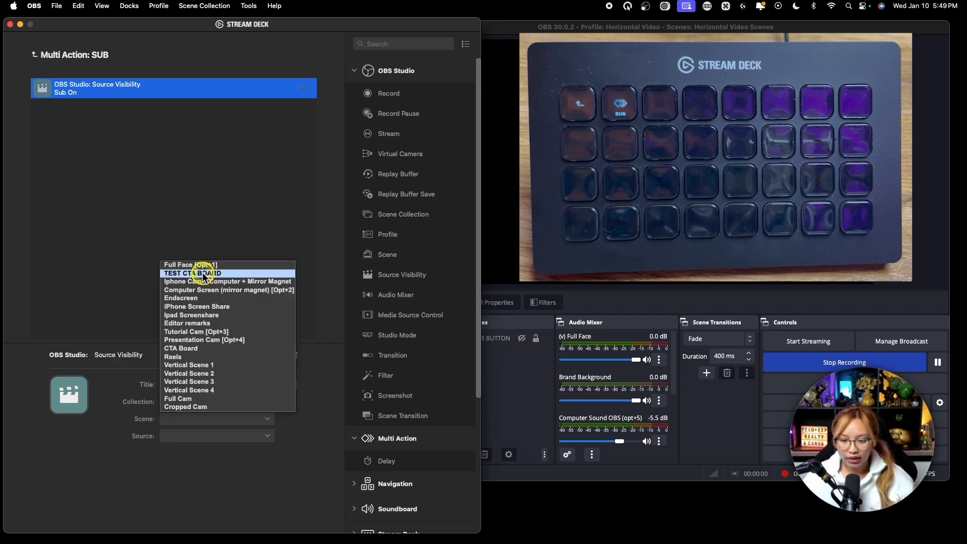
click(204, 276)
key(fn)
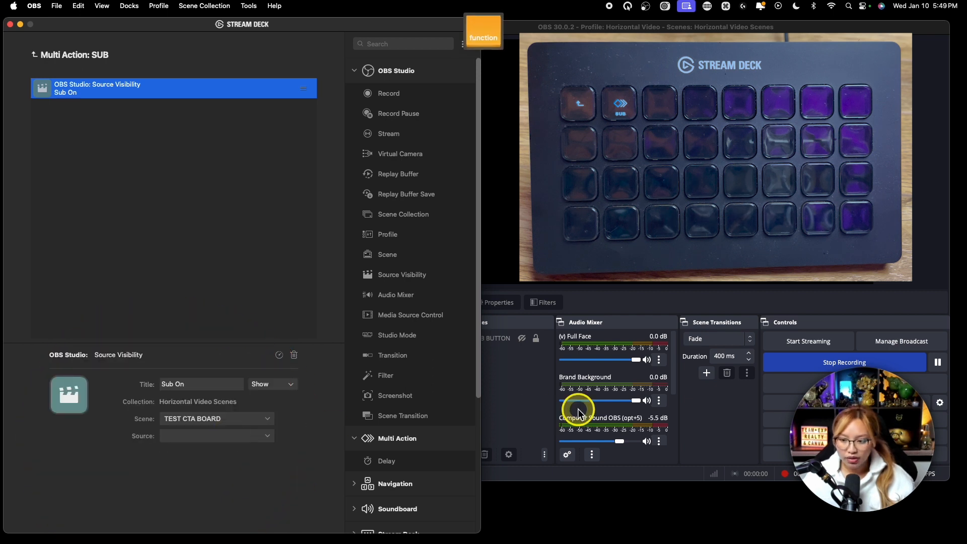
click(514, 395)
click(499, 338)
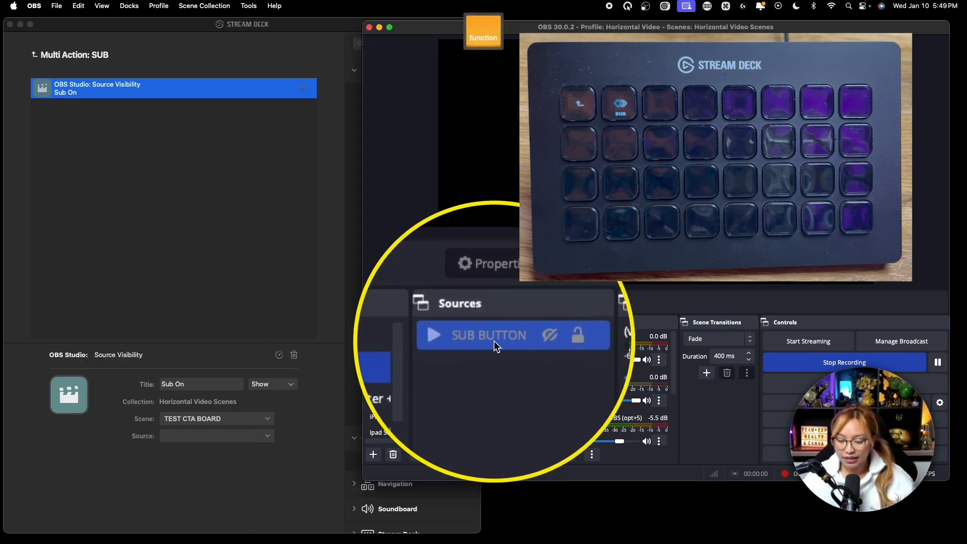
click(258, 436)
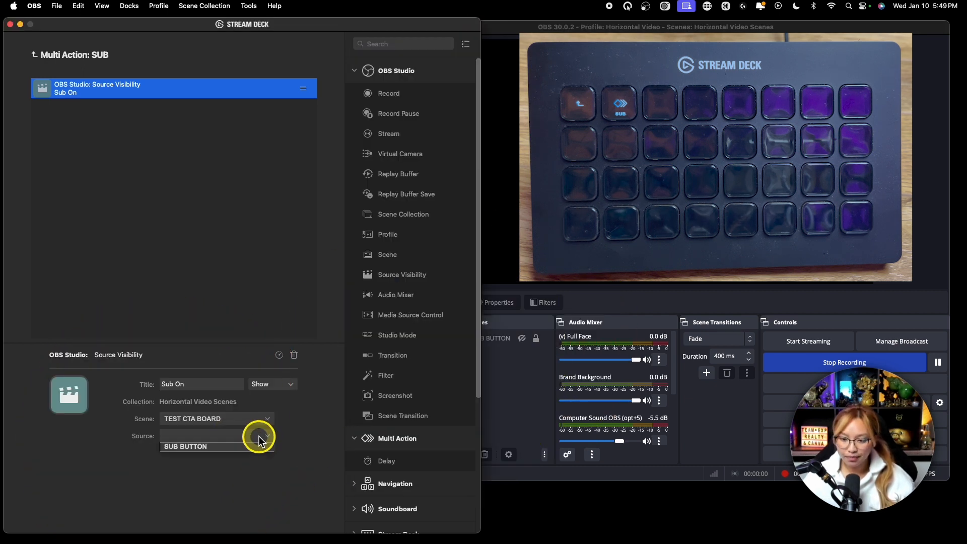
click(195, 447)
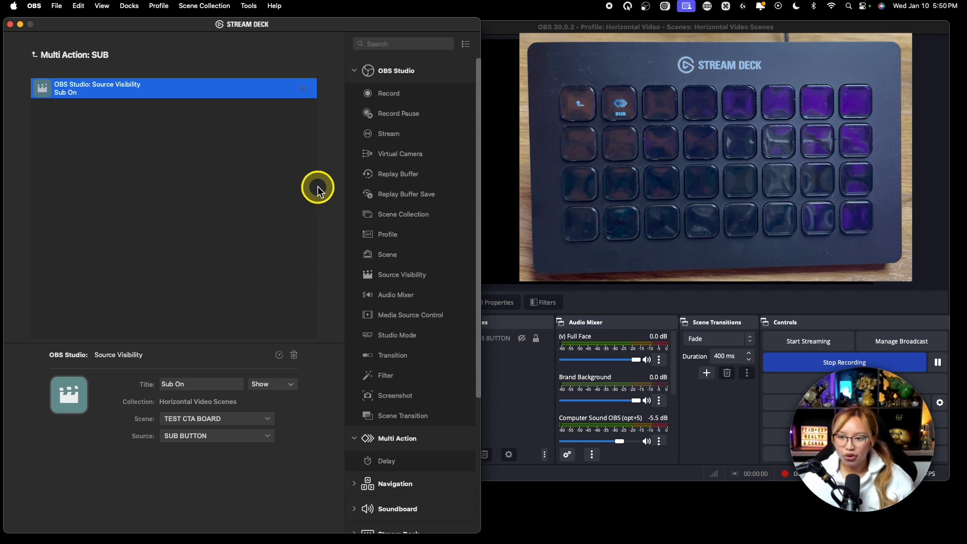
Add a Delay action after Sub On in the SUB multi action and set it to 10000 ms.
scroll(412, 327, down, 5)
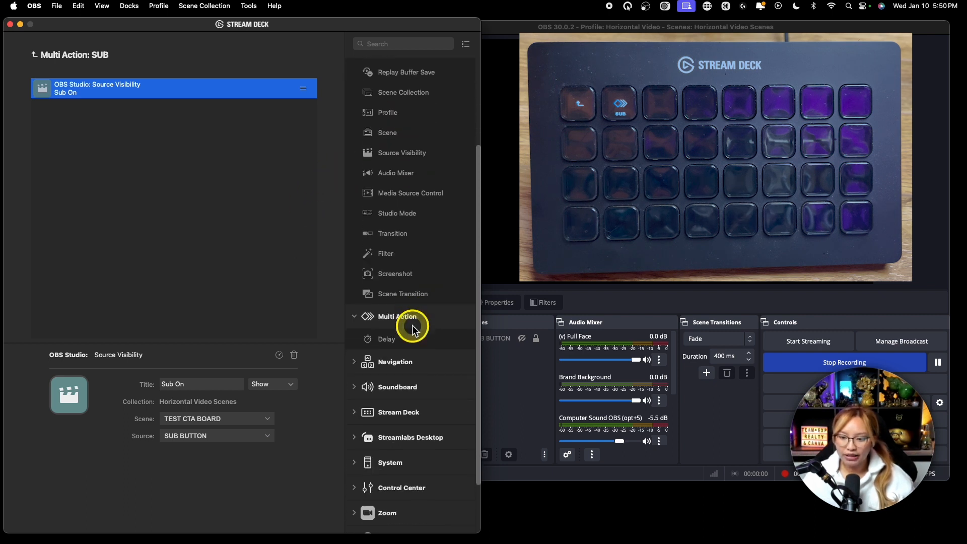
scroll(412, 328, up, 5)
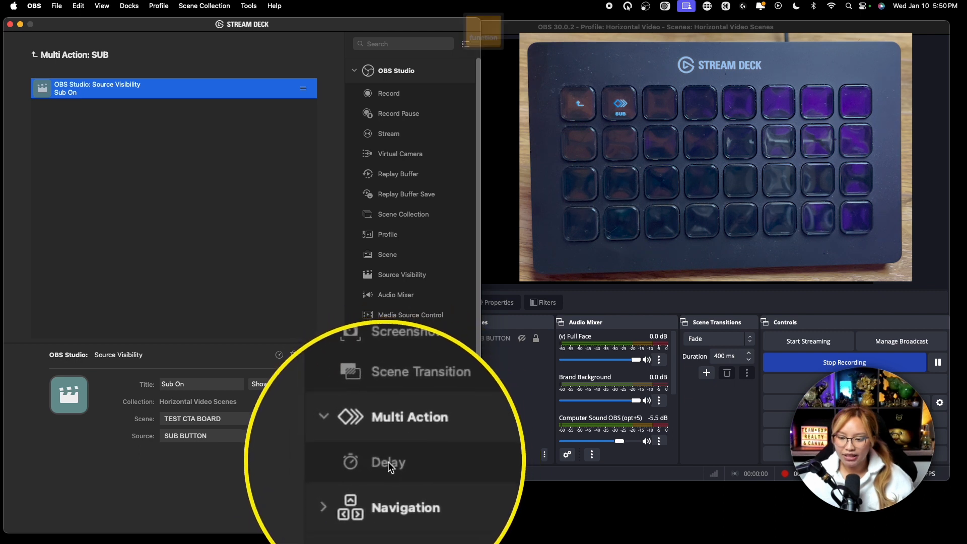
click(399, 462)
drag(399, 464, 101, 106)
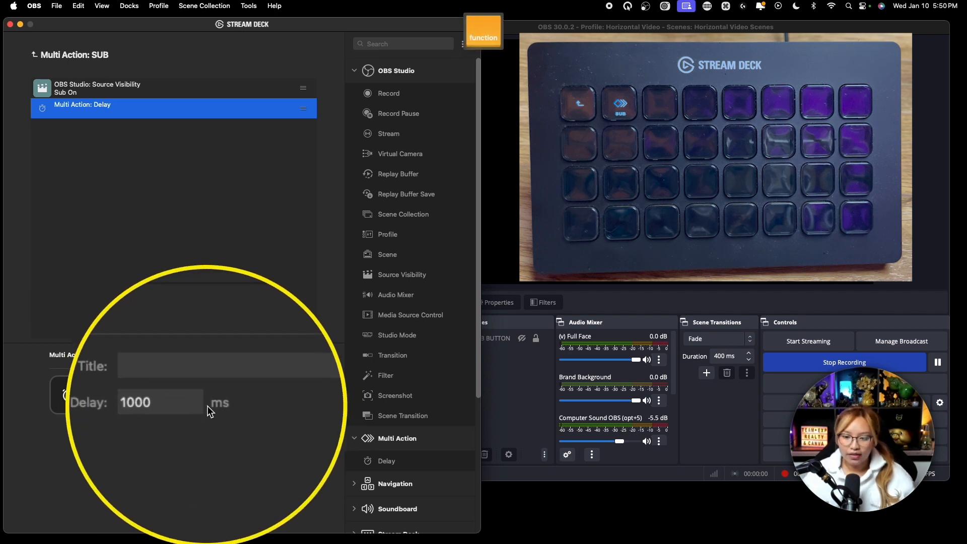
click(162, 402)
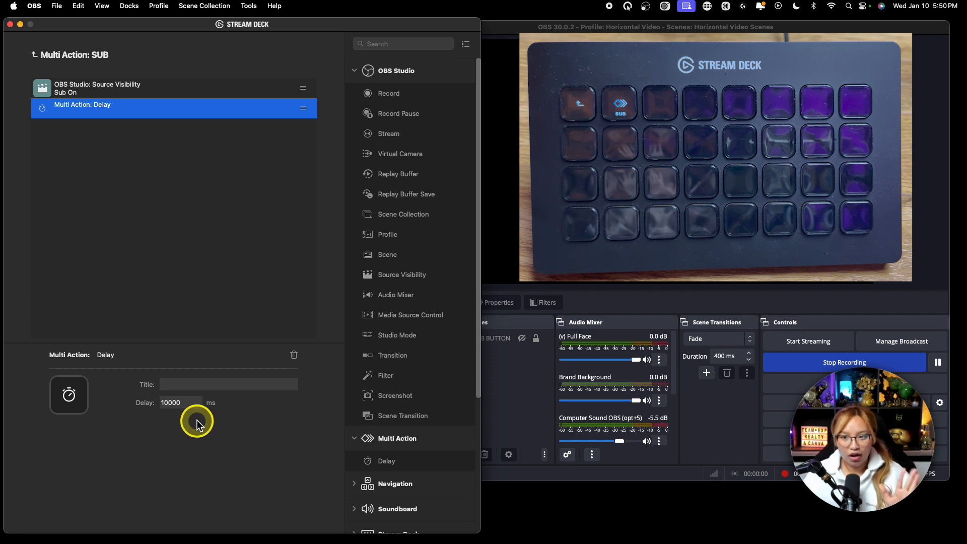
Copy the Sub On visibility action and paste the duplicate below the Delay action.
click(106, 90)
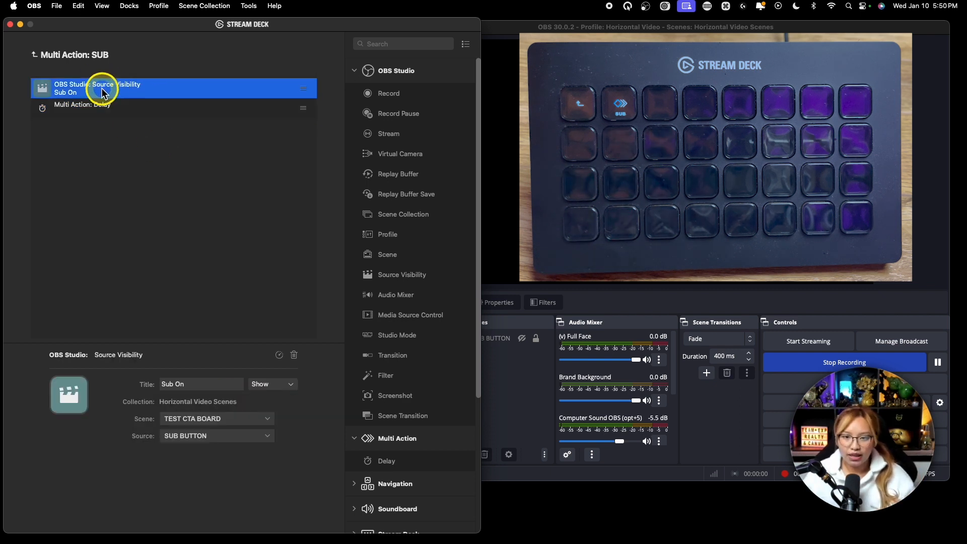
right_click(103, 93)
click(123, 95)
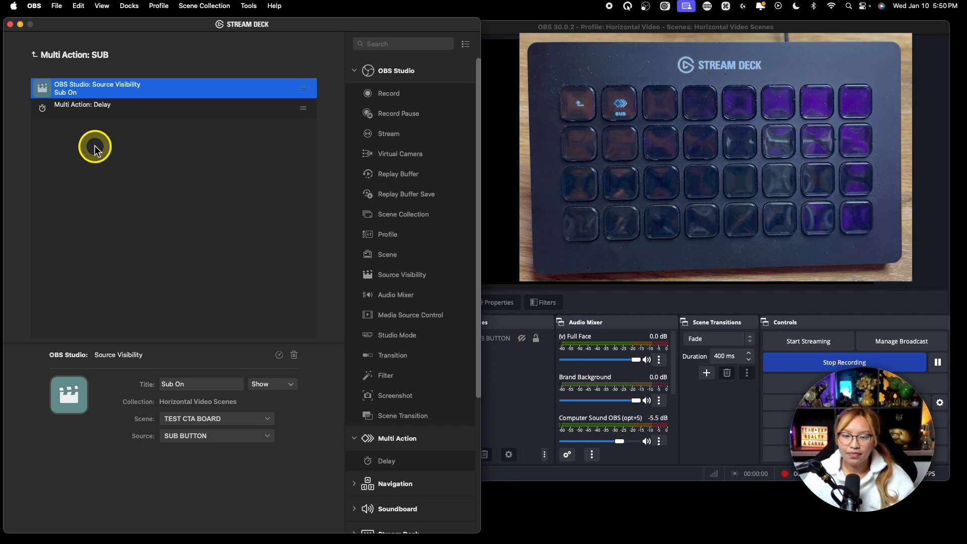
right_click(95, 148)
click(113, 161)
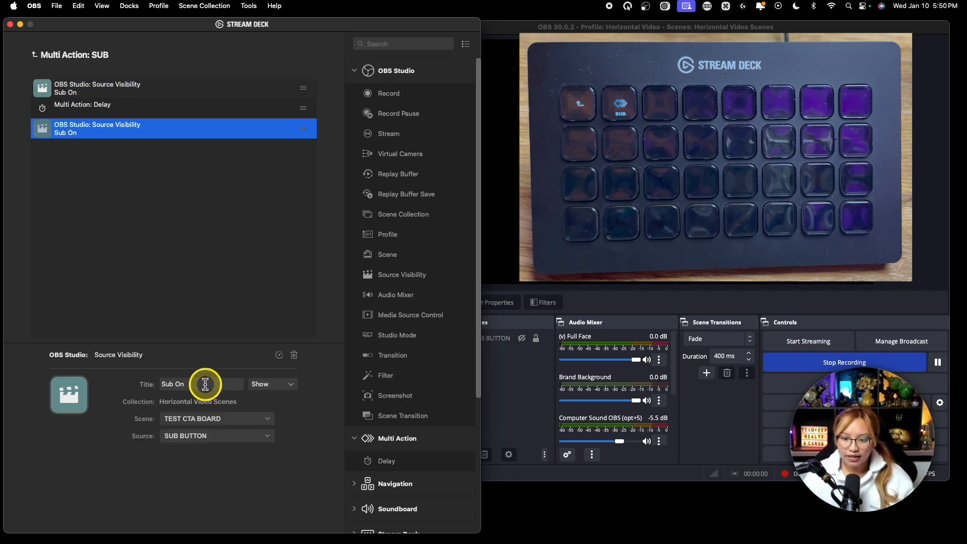
Retitle the duplicated visibility action Sub Off, set it to Hide, and return to the folder's key layout.
click(199, 384)
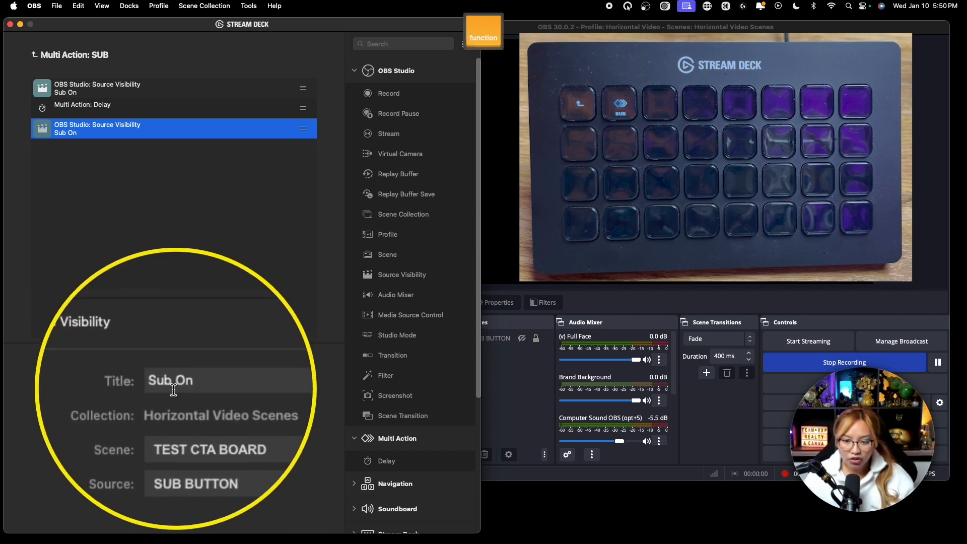
key(BackSpace)
text(ff)
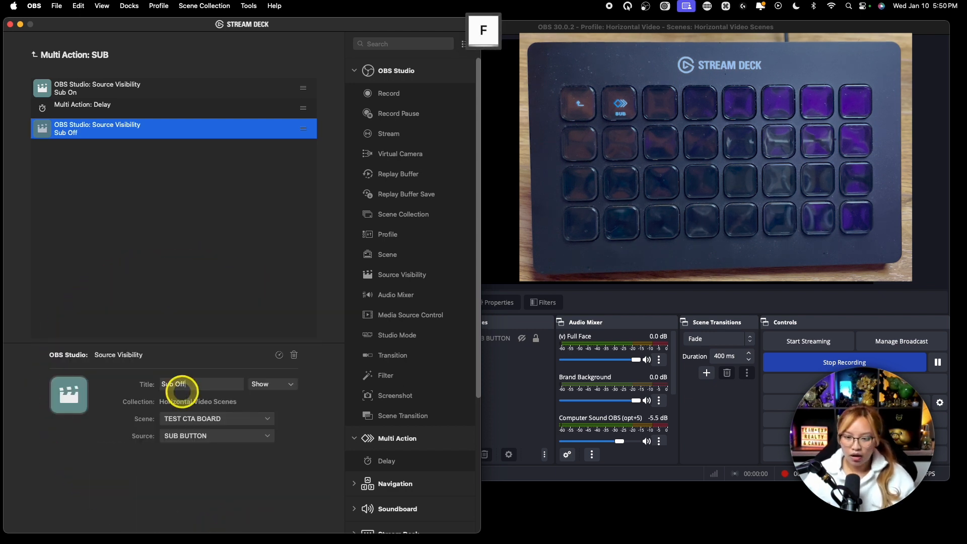
click(287, 385)
click(274, 409)
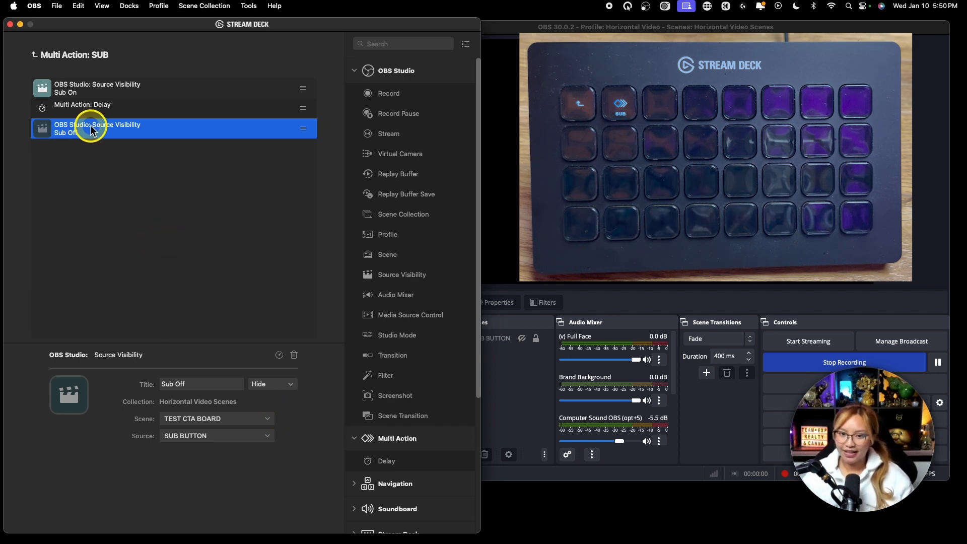
key(fn)
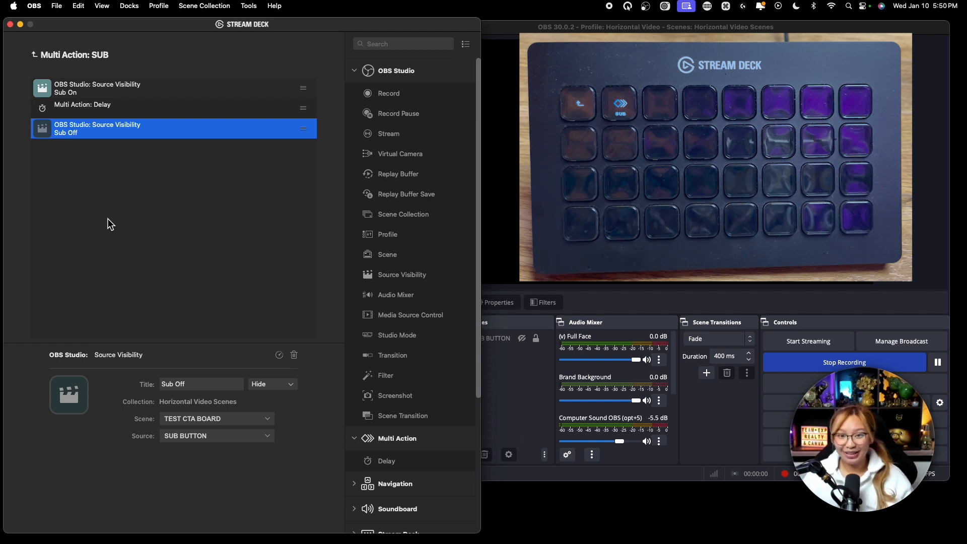
click(51, 57)
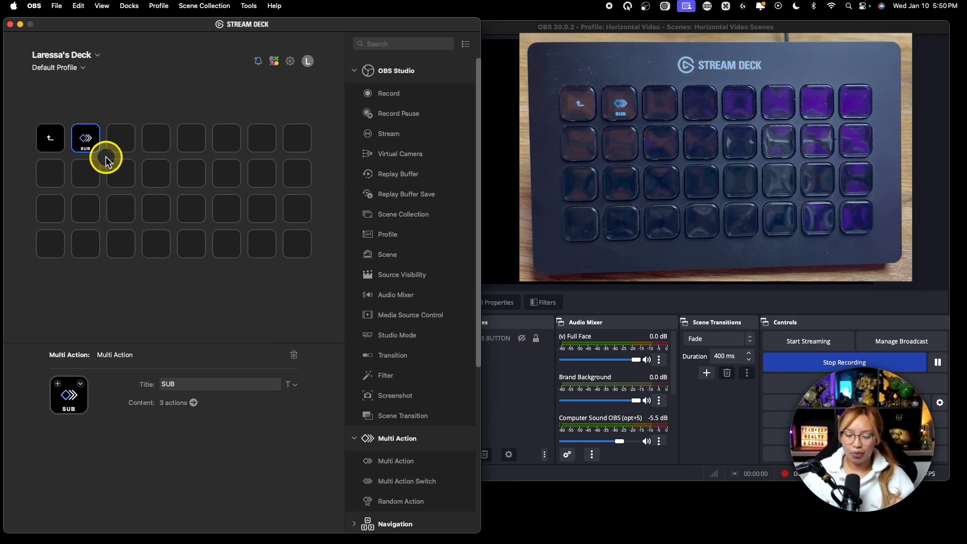
Switch to OBS and add a Chroma Key effect filter to the SUB BUTTON source.
click(508, 416)
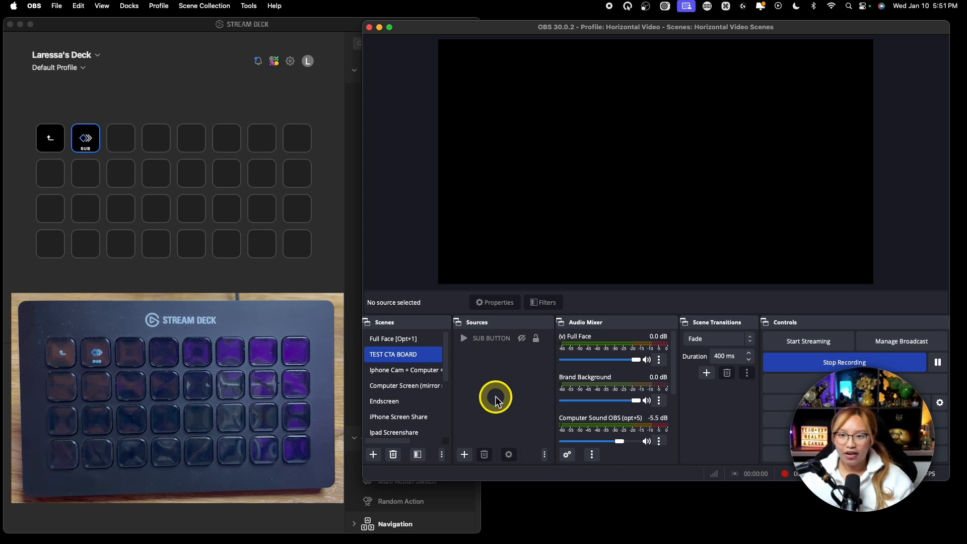
click(495, 348)
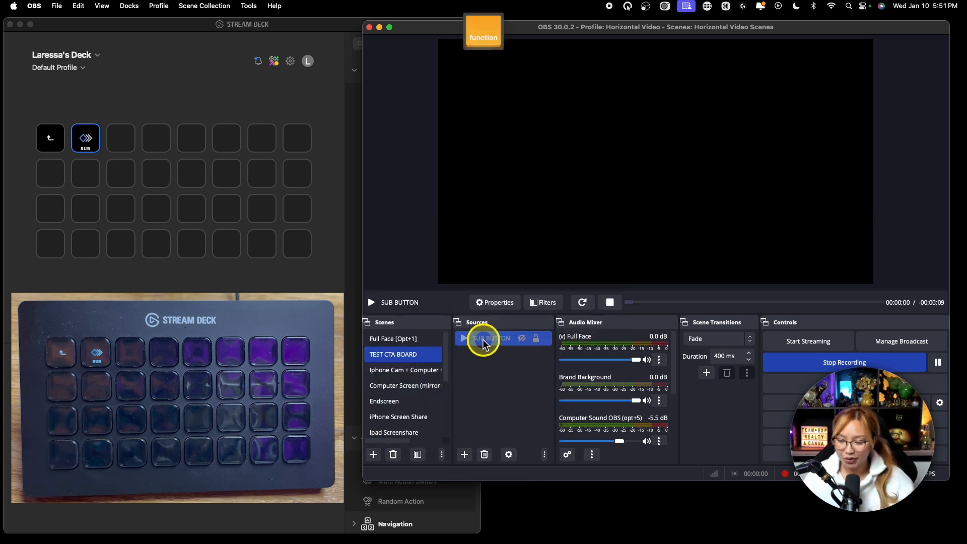
click(544, 303)
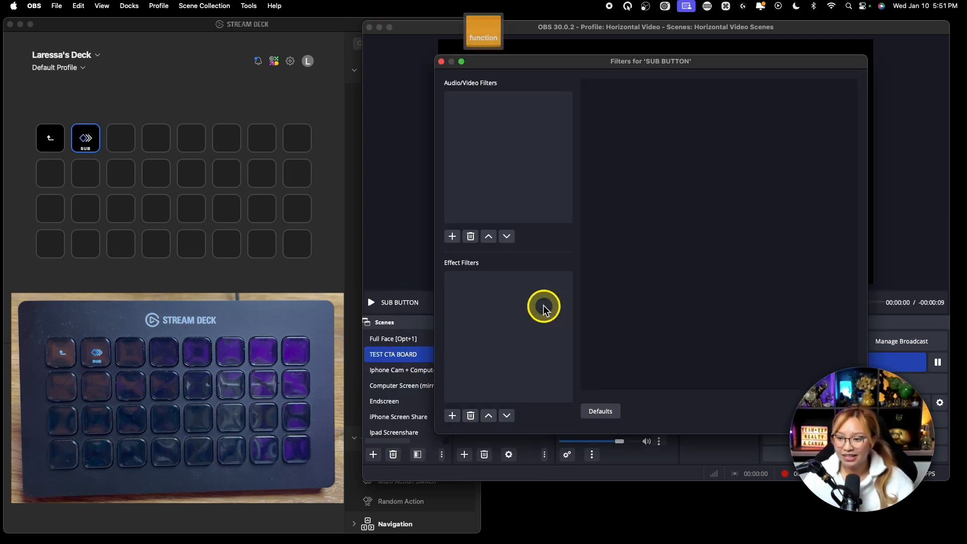
key(fn)
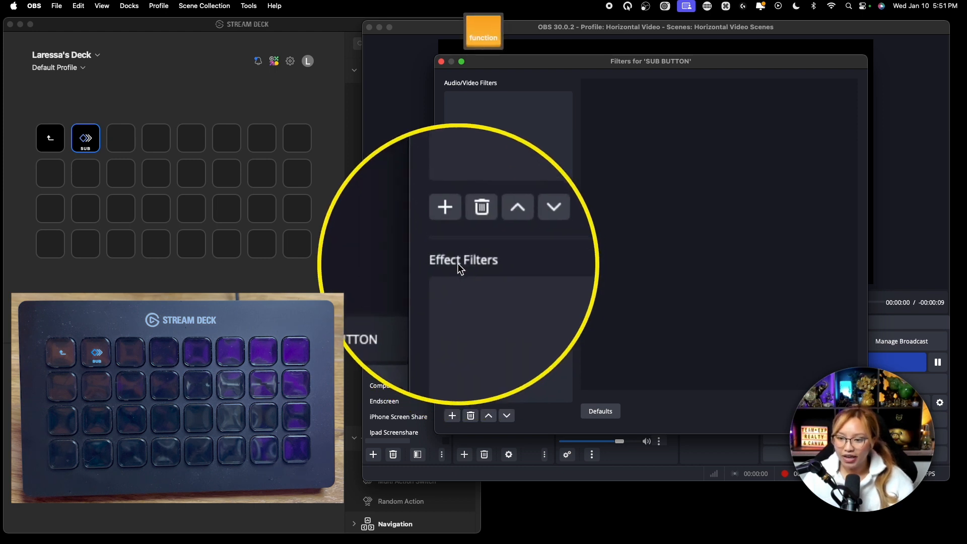
click(451, 416)
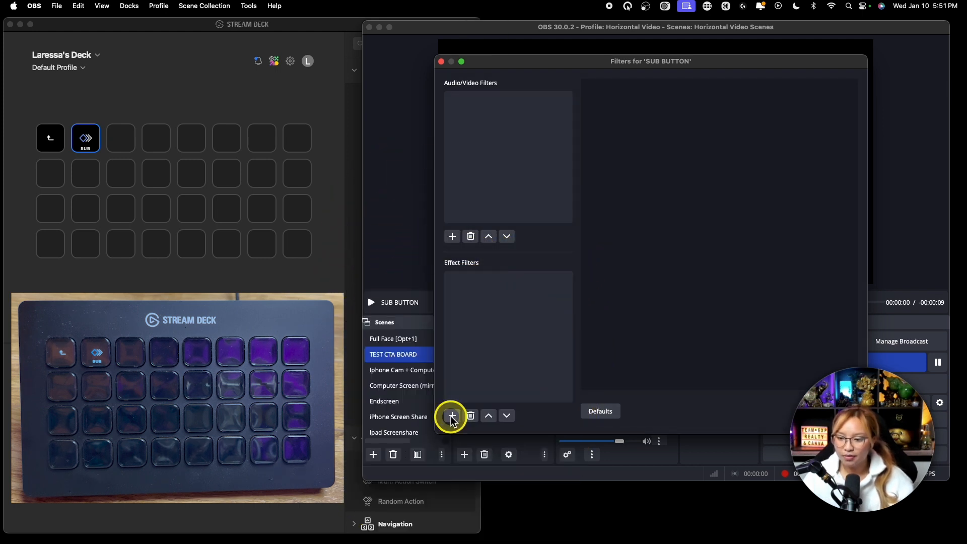
key(fn)
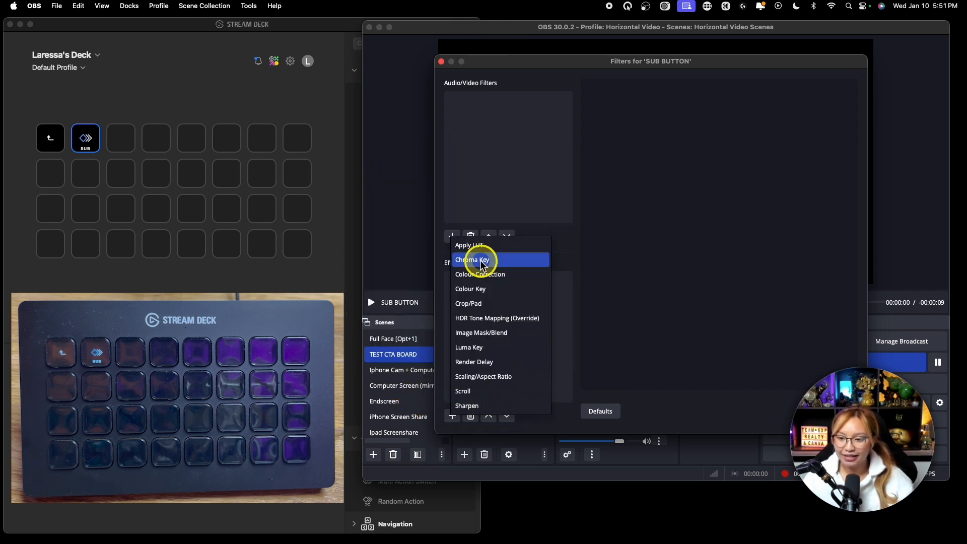
click(482, 259)
click(670, 261)
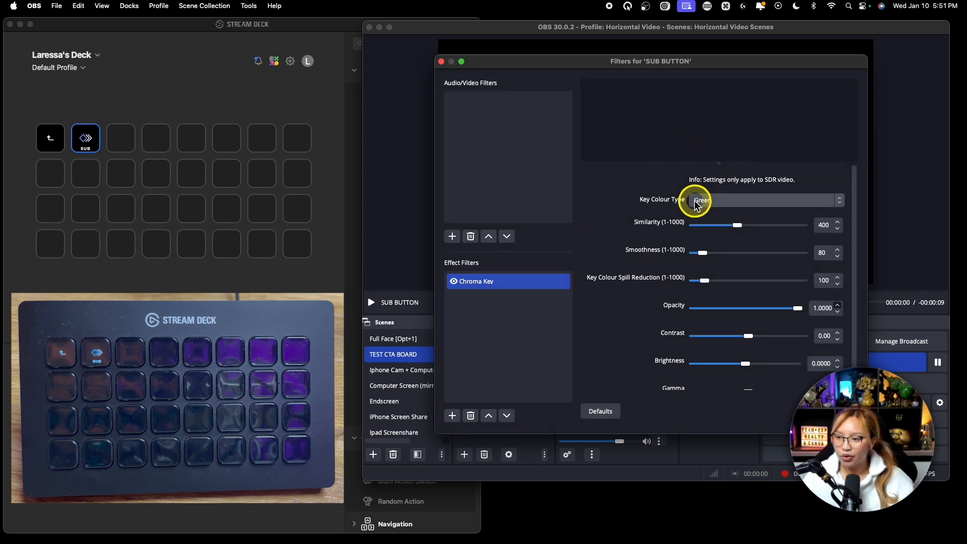
Try Blue as the Chroma Key filter's key colour type and set it back to Green.
key(fn)
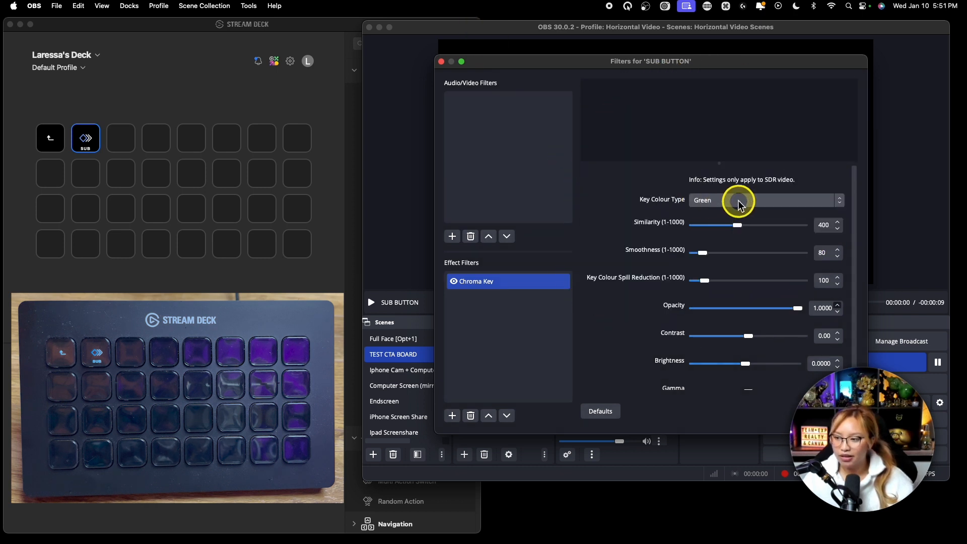
click(725, 201)
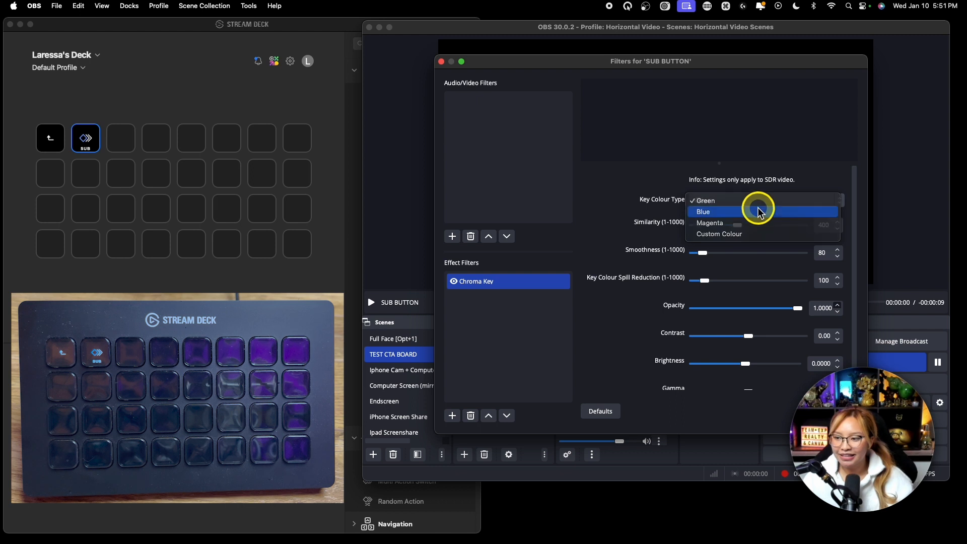
click(756, 210)
click(744, 200)
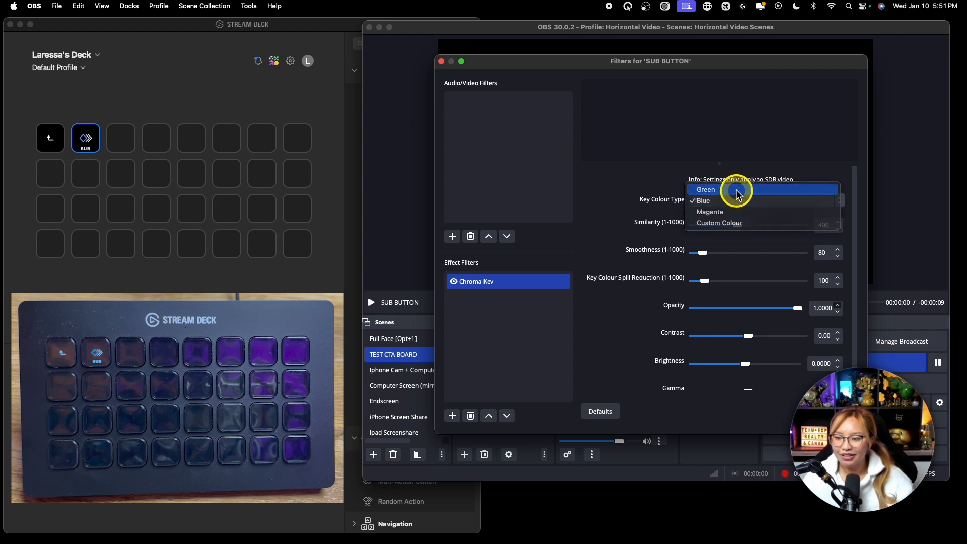
click(740, 188)
key(fn)
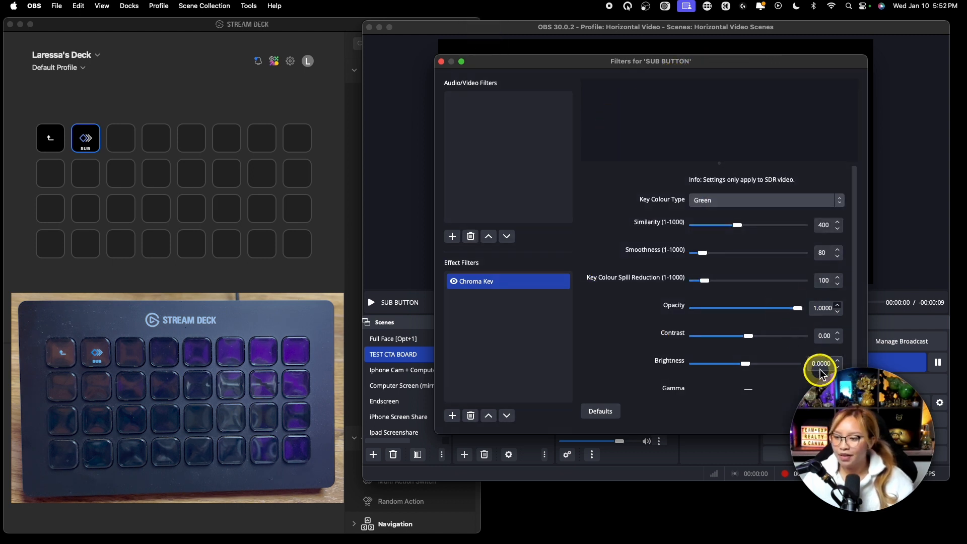
Try lowering the Chroma Key filter's similarity to 353 and restore it to 400.
key(fn)
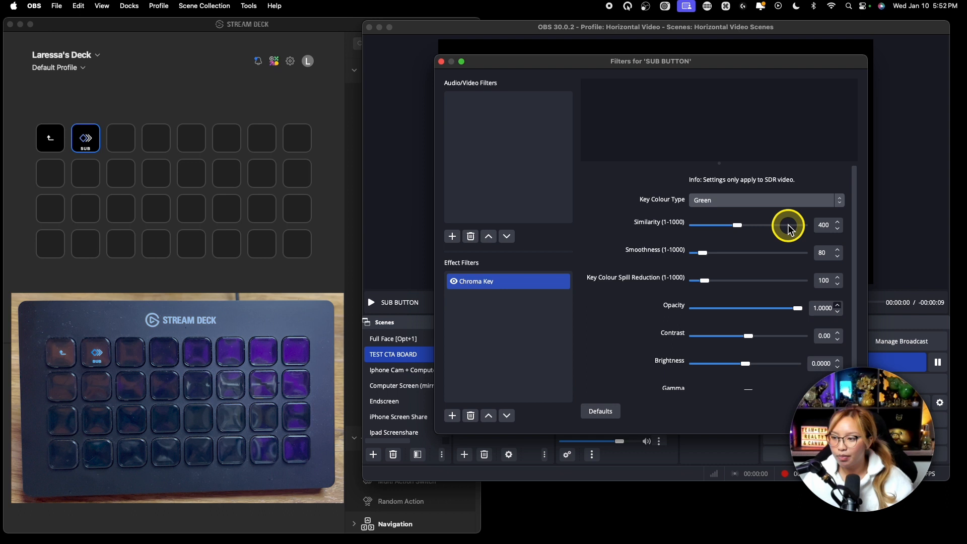
drag(740, 225, 733, 225)
click(824, 225)
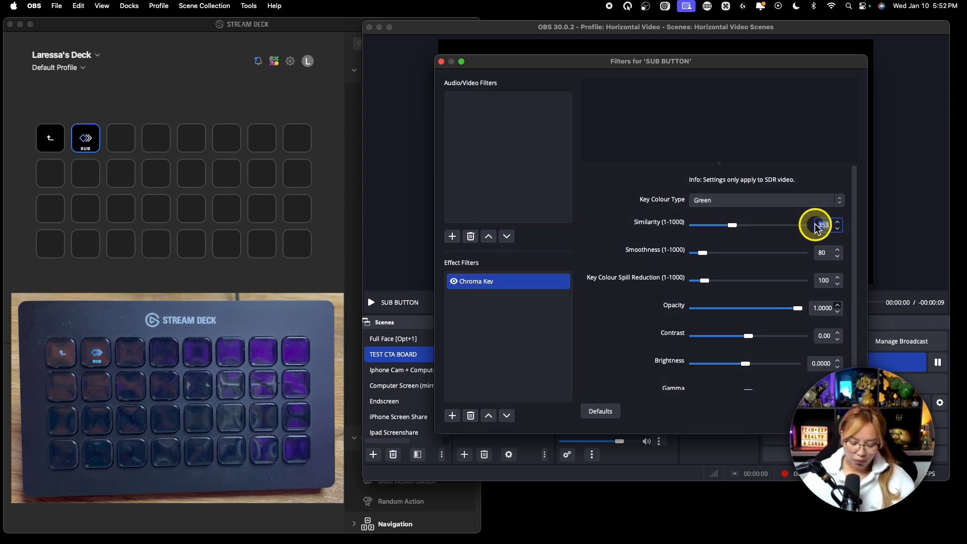
key(BackSpace)
text(400)
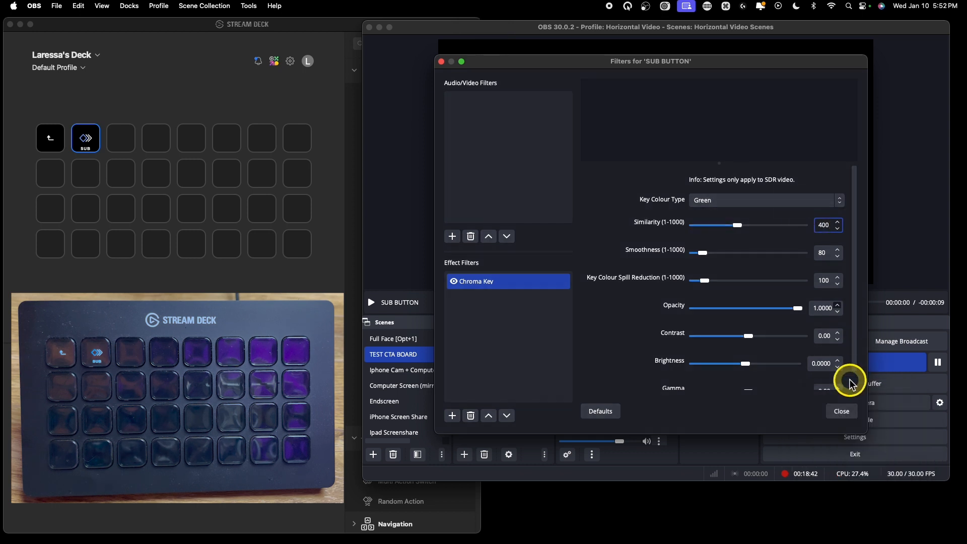
Close the SUB BUTTON filter settings and deselect the source in the TEST CTA BOARD scene.
click(842, 412)
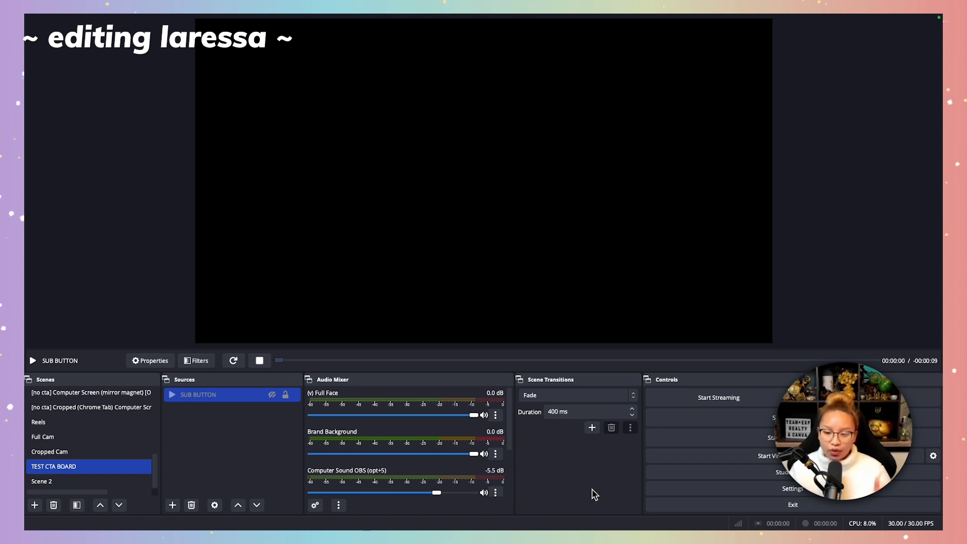
click(273, 451)
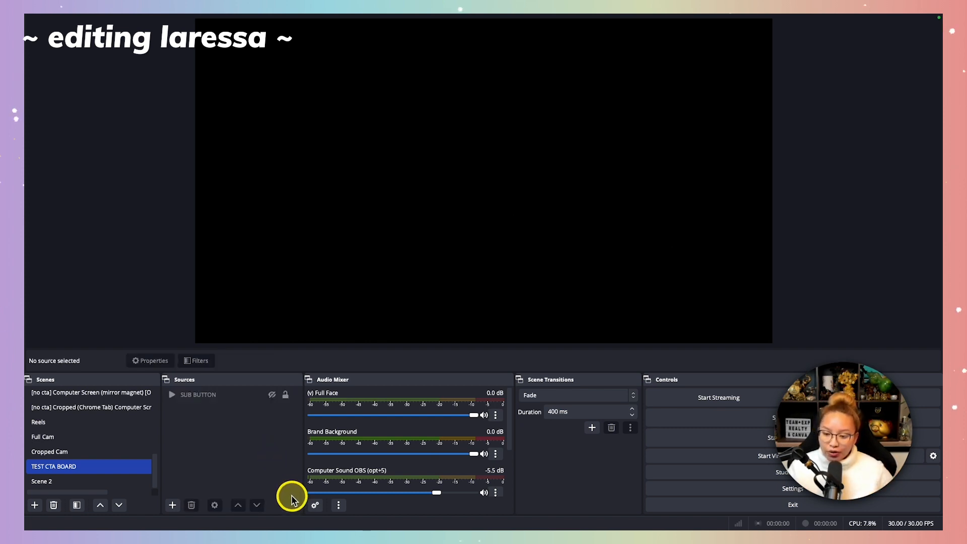
key(fn)
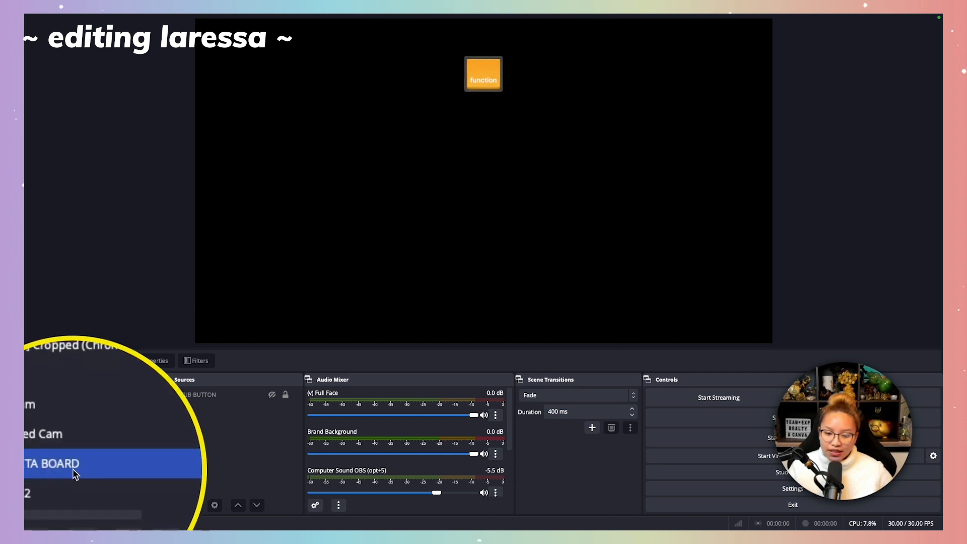
Make the SUB BUTTON source visible in the TEST CTA BOARD scene and locate its channel in the audio mixer.
click(195, 395)
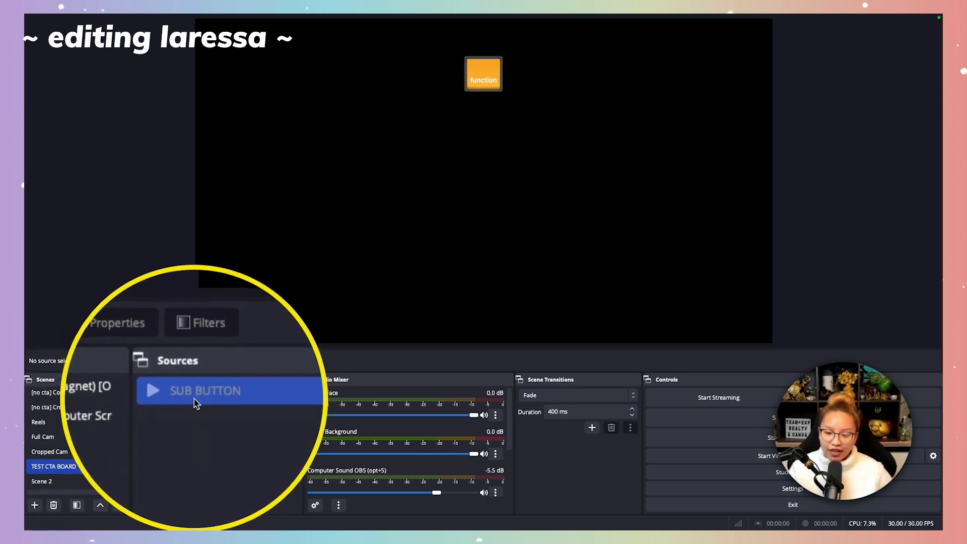
click(270, 394)
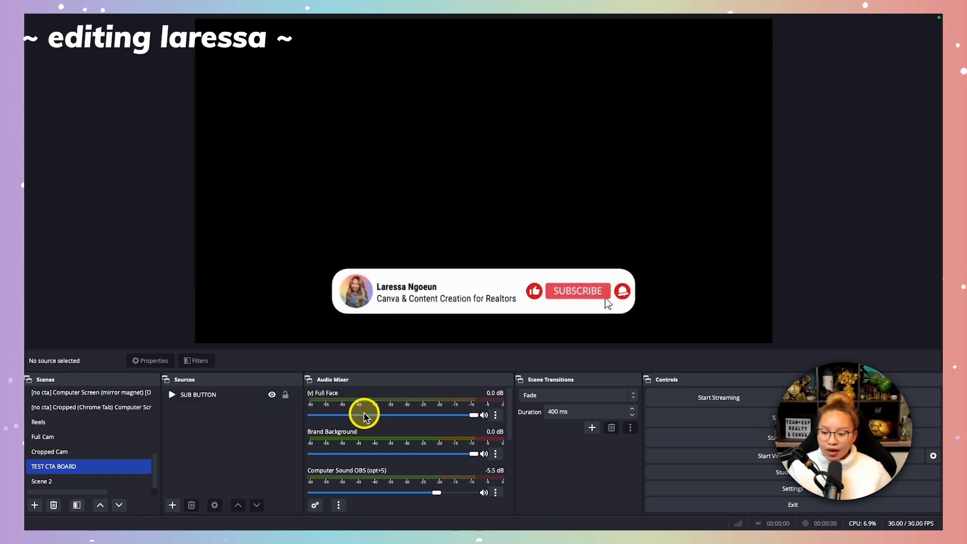
scroll(365, 417, down, 3)
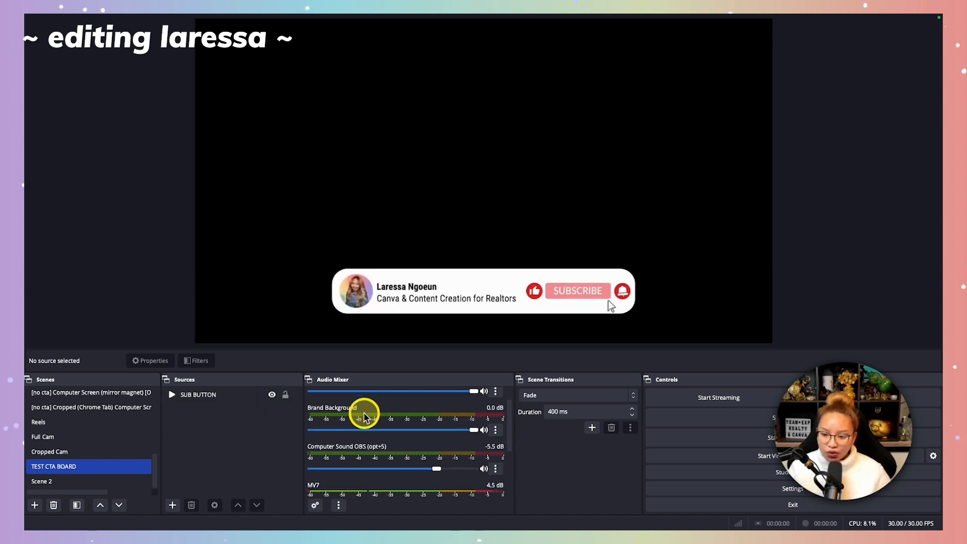
scroll(365, 417, down, 2)
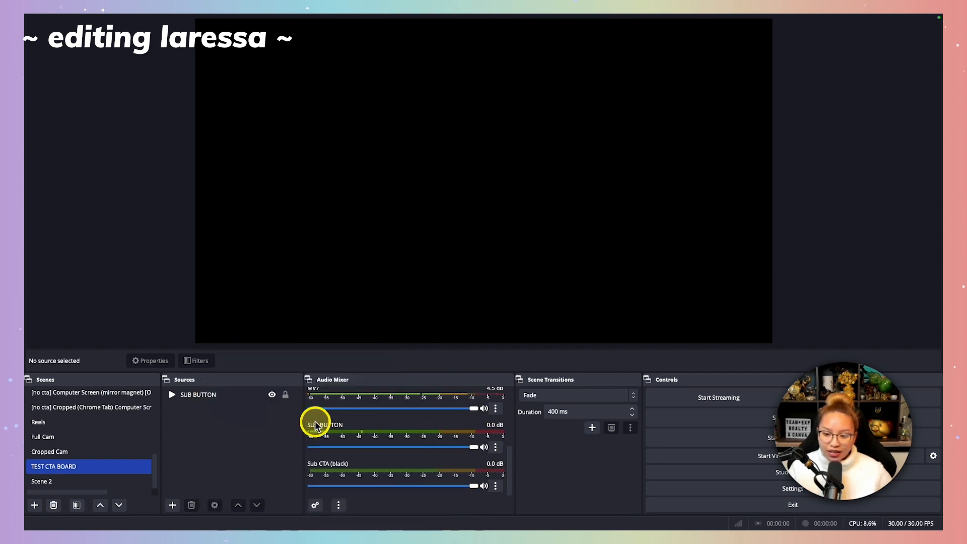
Replay the SUB BUTTON animation by toggling its visibility and check its volume channel in the audio mixer.
click(262, 395)
click(272, 395)
click(273, 394)
scroll(380, 446, down, 2)
key(fn)
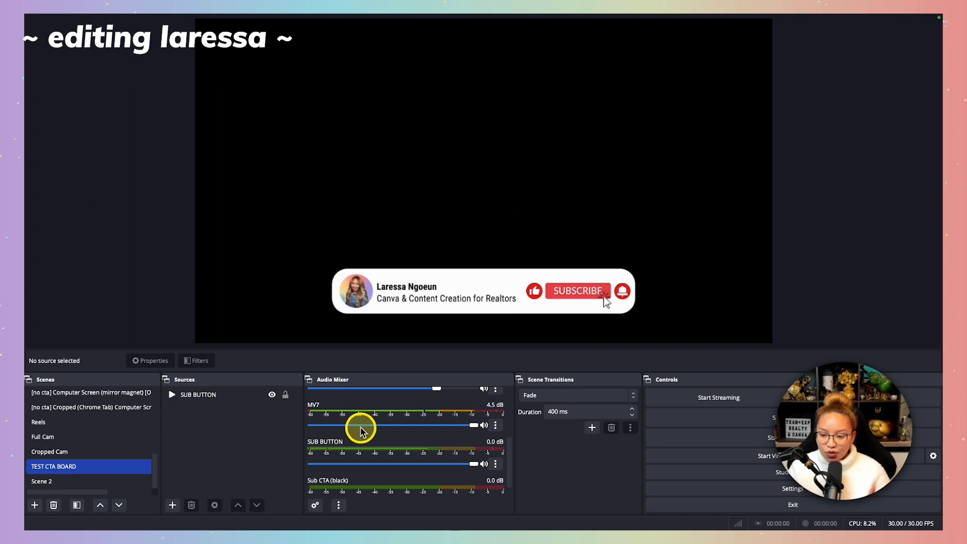
key(fn)
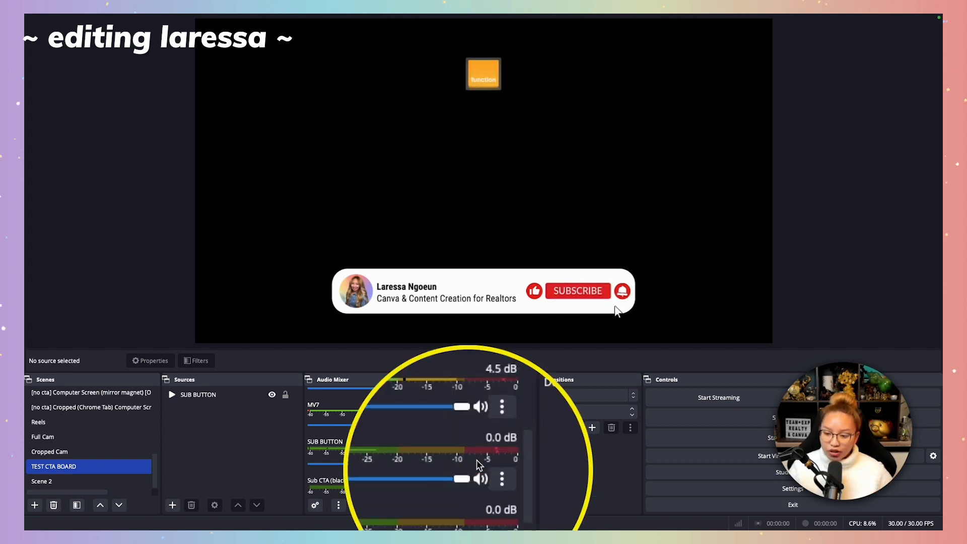
mouse_move(474, 467)
mouse_down()
mouse_move(451, 464)
mouse_move(474, 464)
mouse_up()
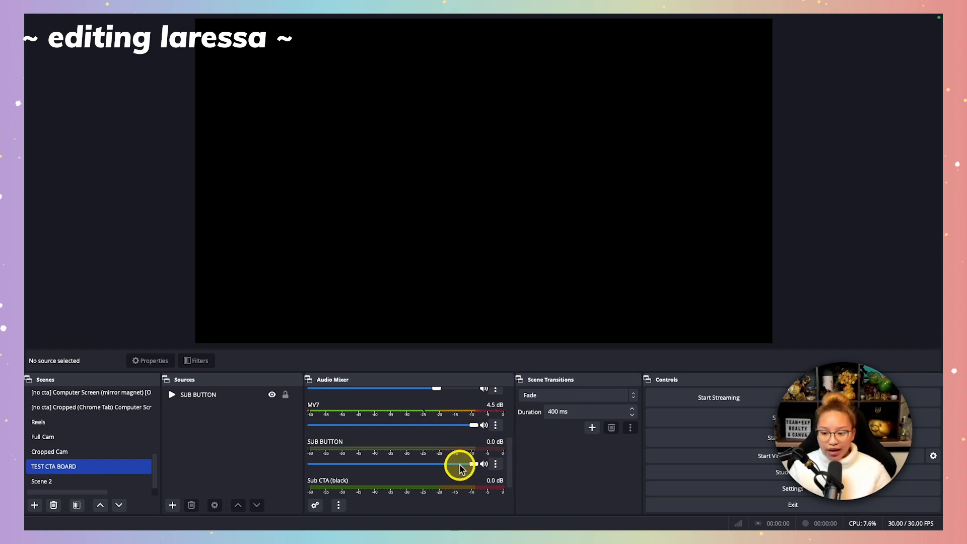
key(fn)
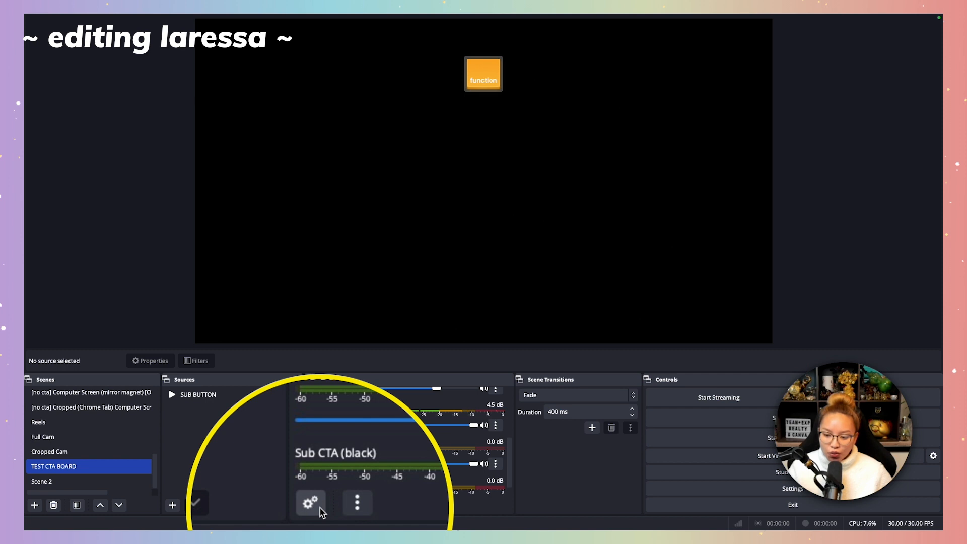
Try setting the SUB BUTTON volume to 2.0 dB in the Advanced Audio Properties.
click(318, 506)
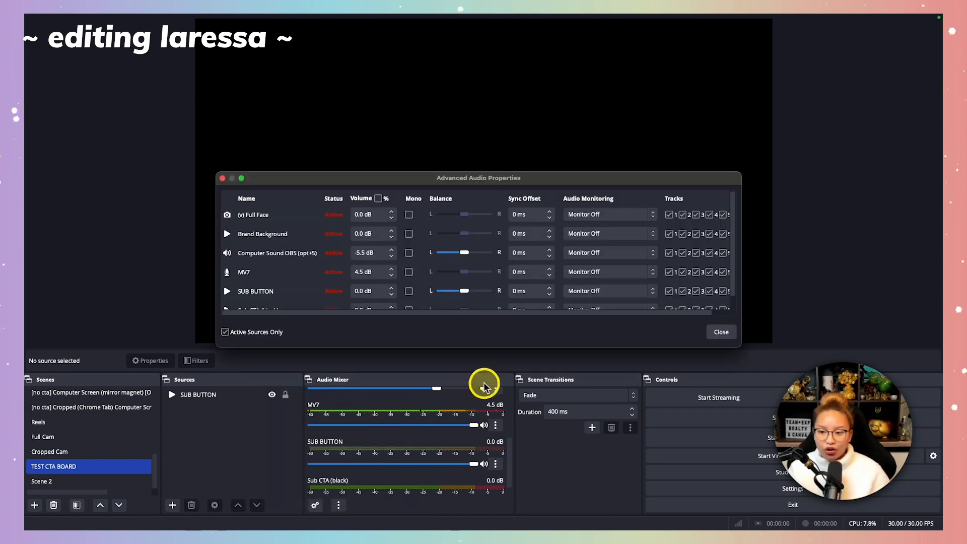
scroll(324, 254, down, 1)
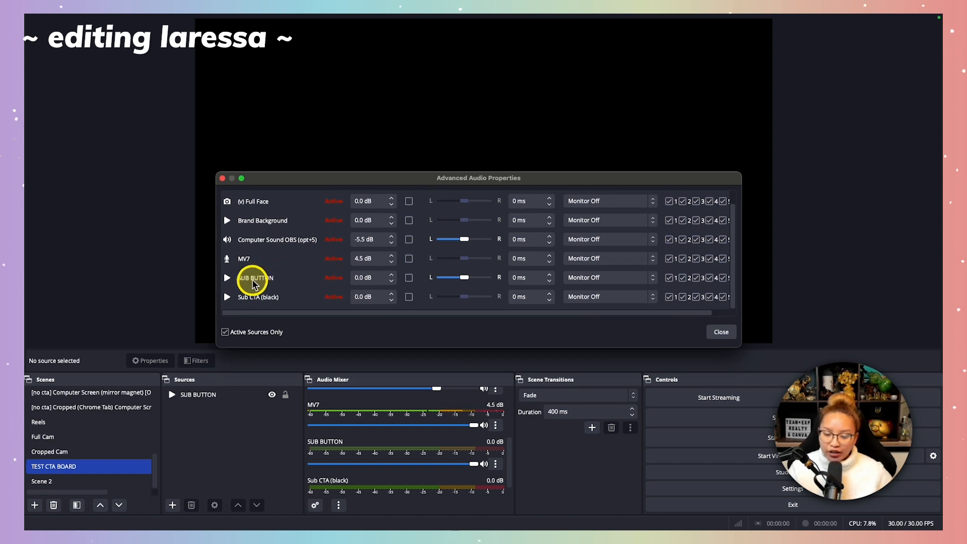
click(360, 278)
click(362, 277)
click(354, 278)
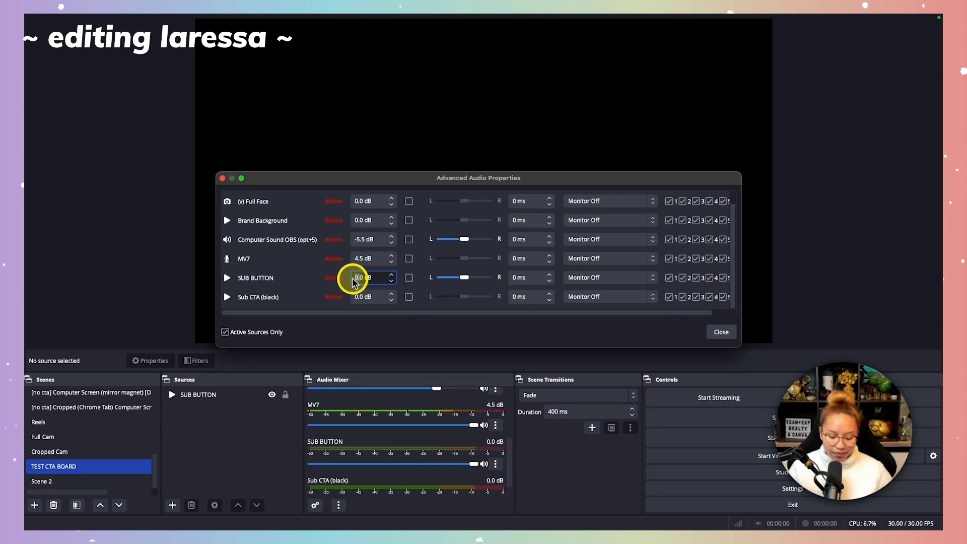
key(Left)
key(Delete)
text(2)
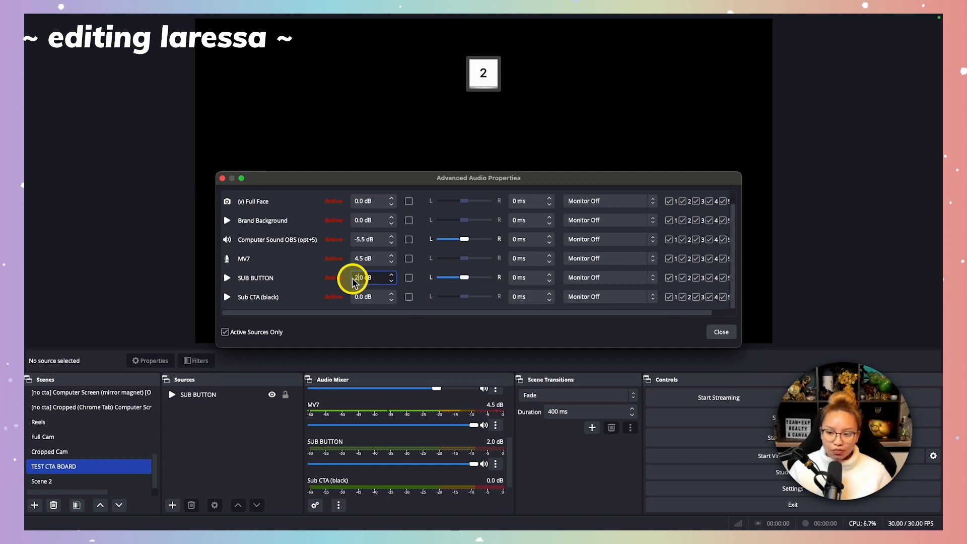
Try raising the SUB BUTTON volume to 2.5 dB, restore it to 0.0 dB, and close the Advanced Audio Properties.
click(391, 274)
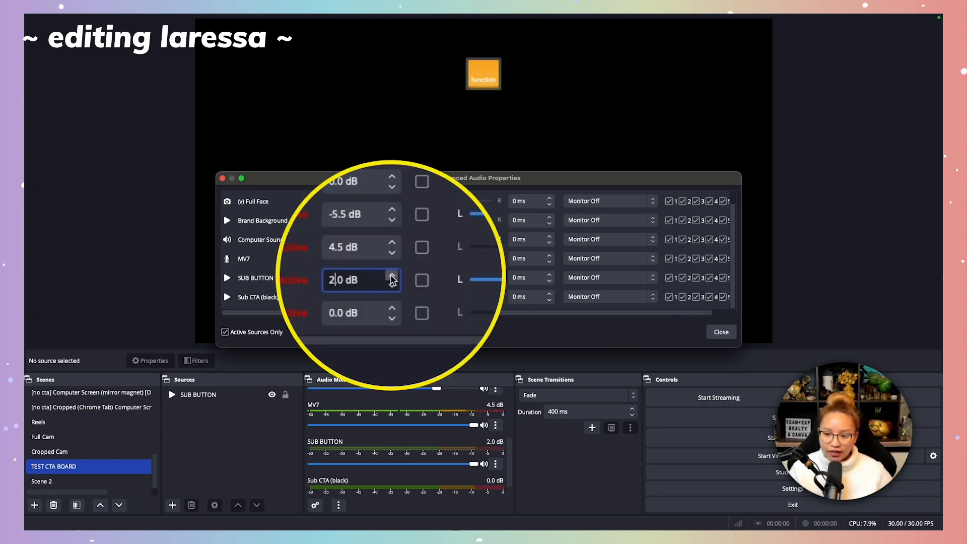
click(391, 275)
click(391, 275)
click(392, 276)
click(391, 275)
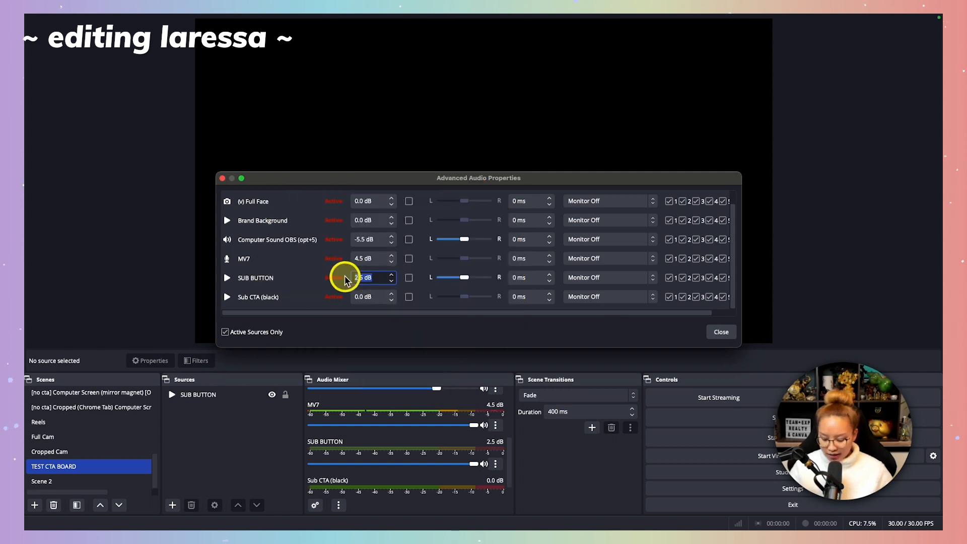
key(BackSpace)
text(0)
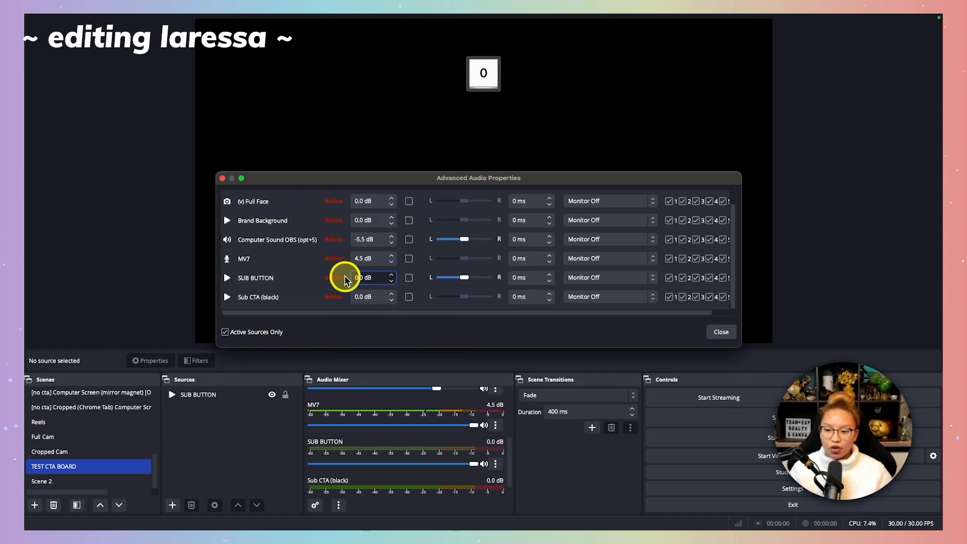
click(714, 330)
Hide the SUB BUTTON source in the TEST CTA BOARD scene and clear the source selection.
click(264, 398)
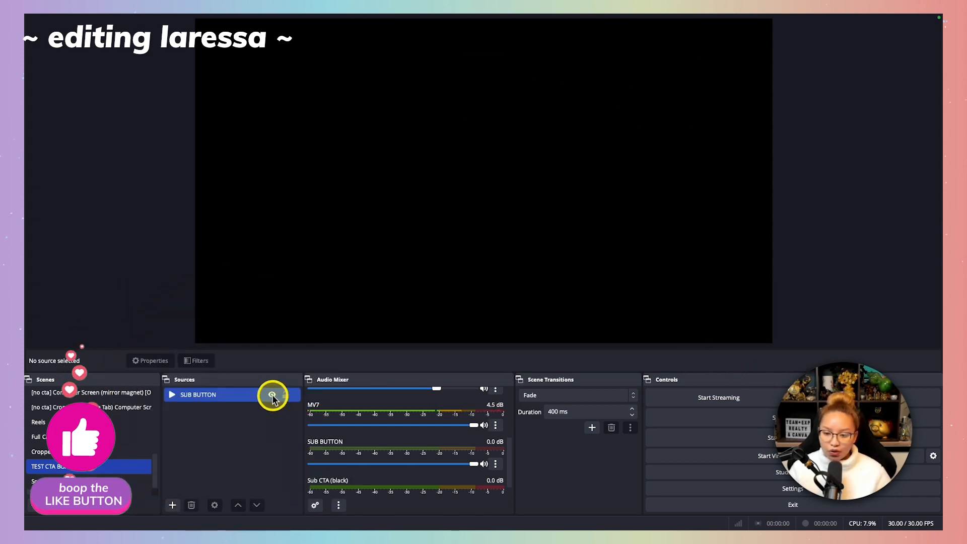
click(272, 395)
click(271, 429)
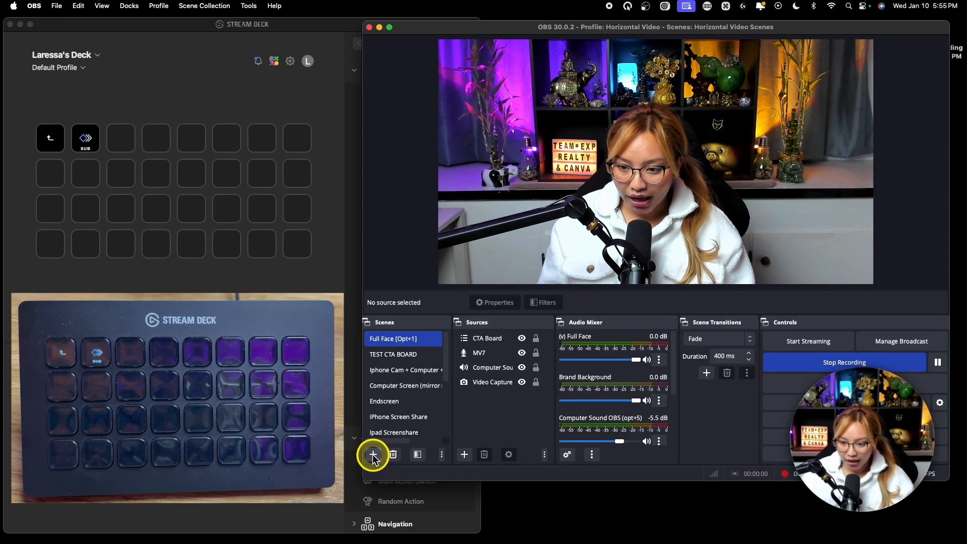
Create a scene named Scene 2 and add a new Video Capture Device source using the Logitech BRIO camera.
click(372, 455)
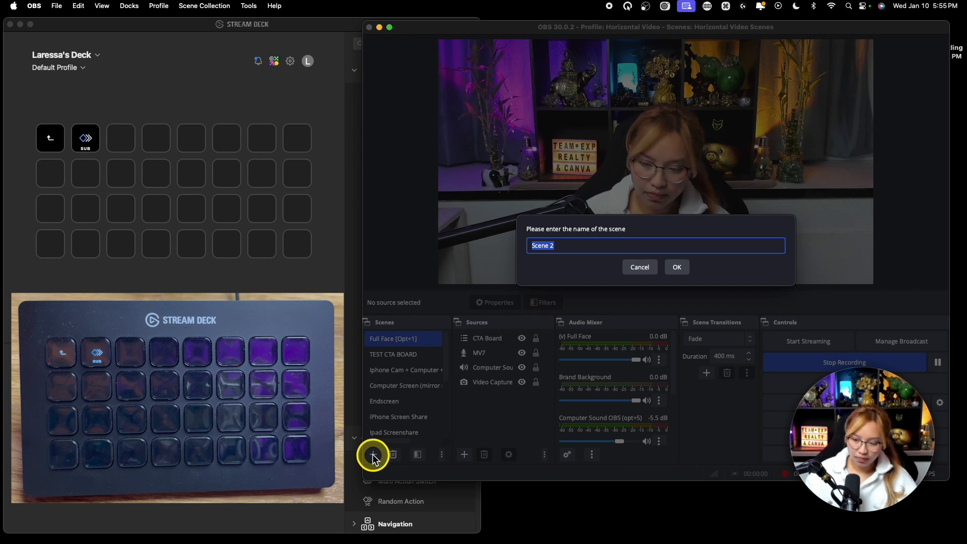
click(677, 267)
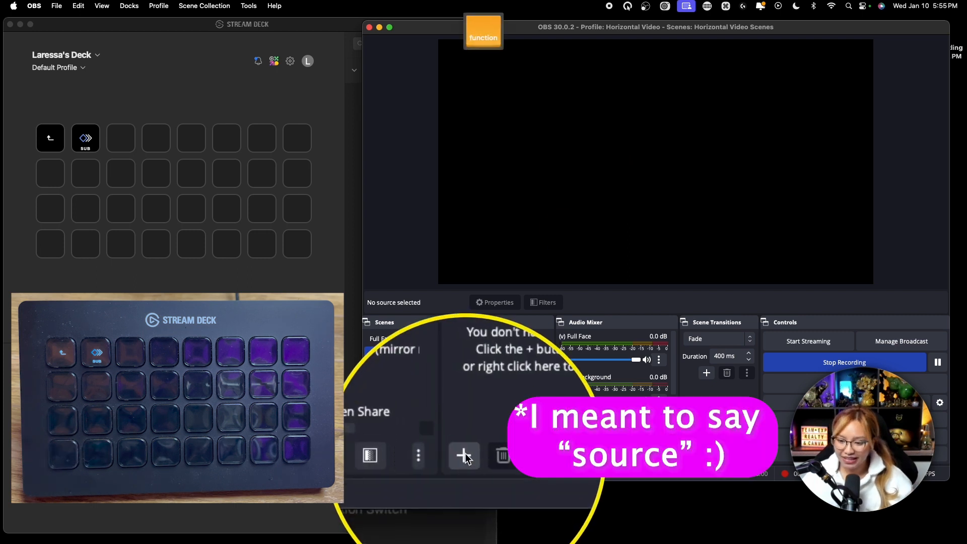
click(464, 454)
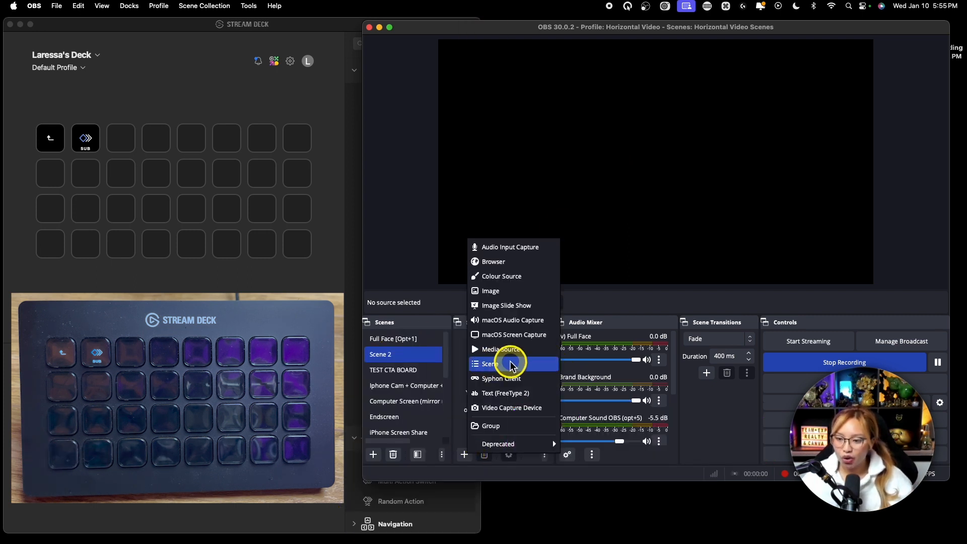
click(522, 415)
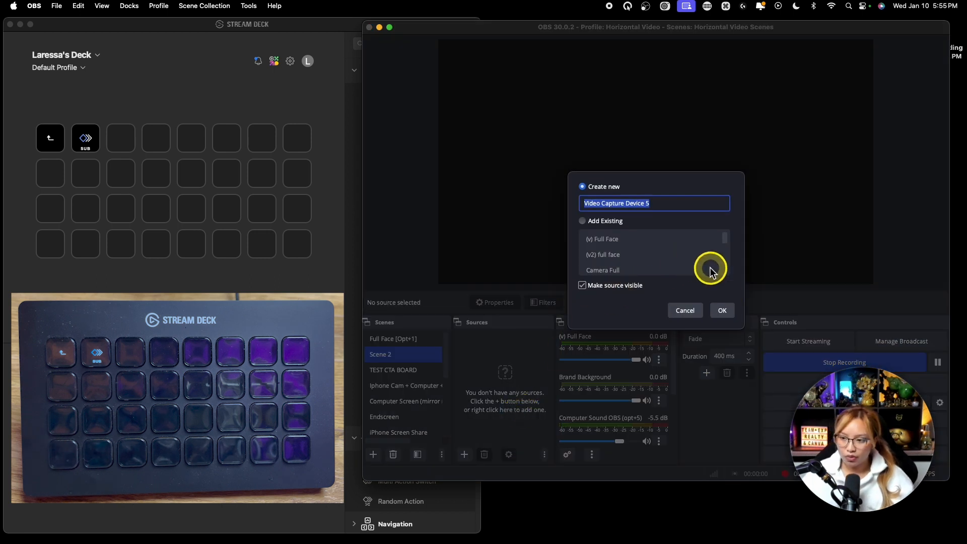
click(719, 311)
click(492, 251)
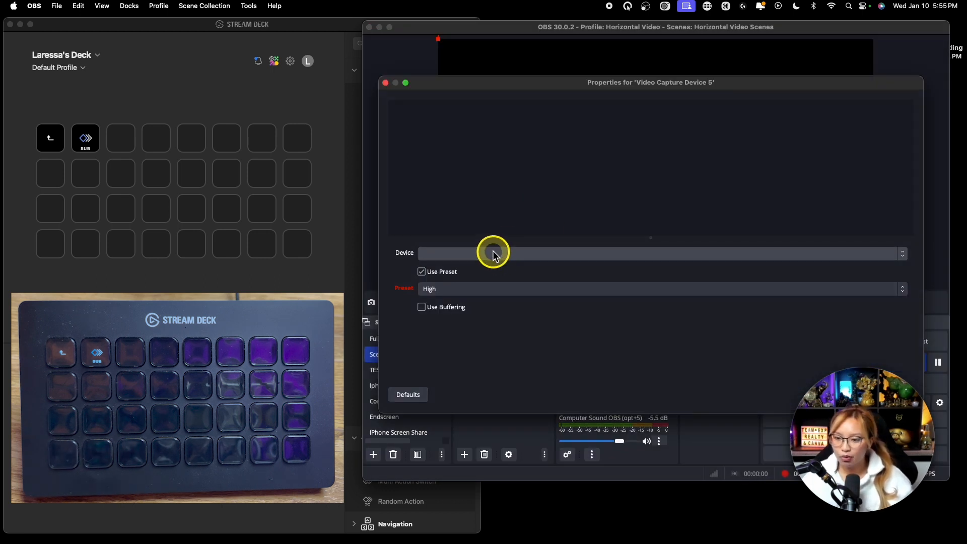
click(478, 263)
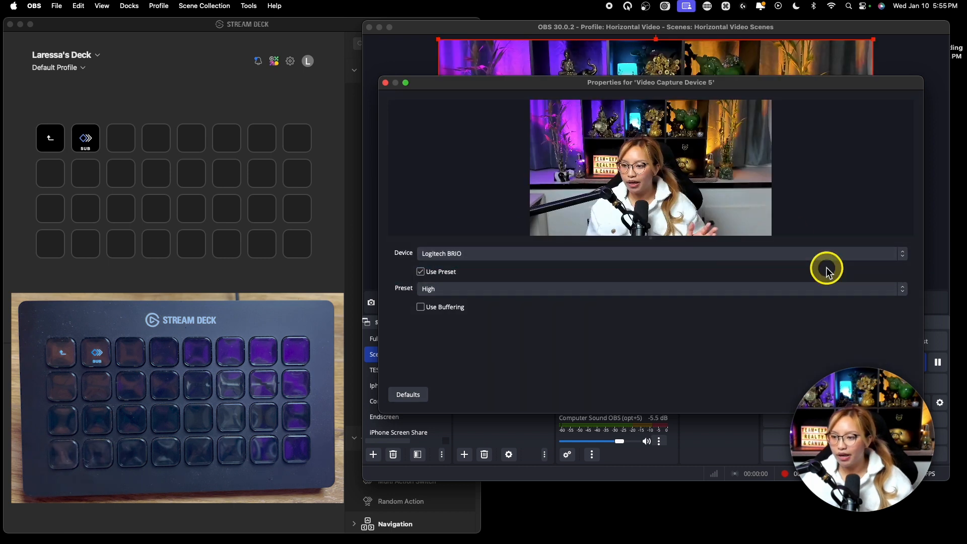
click(901, 394)
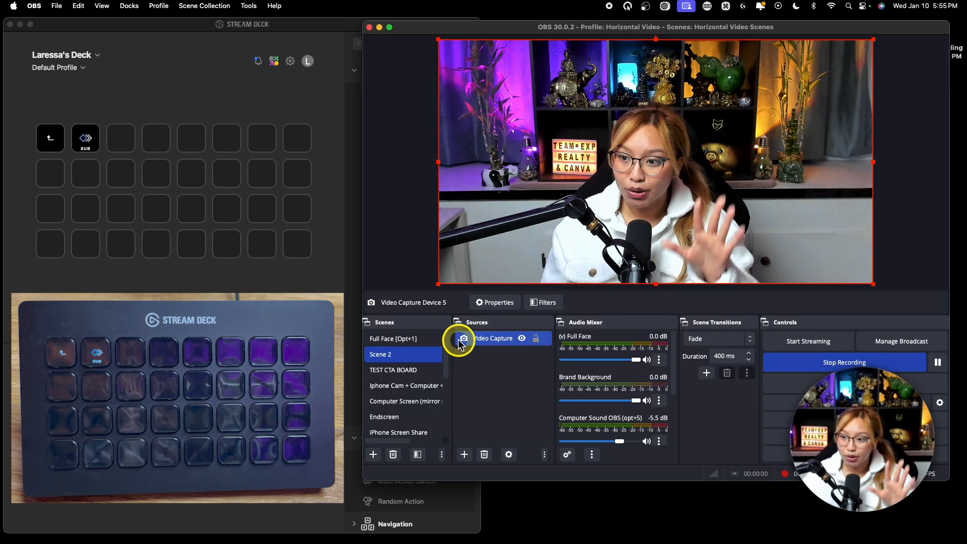
Add a new Audio Input Capture source to Scene 2 with the Shure MV7 as its device.
click(464, 454)
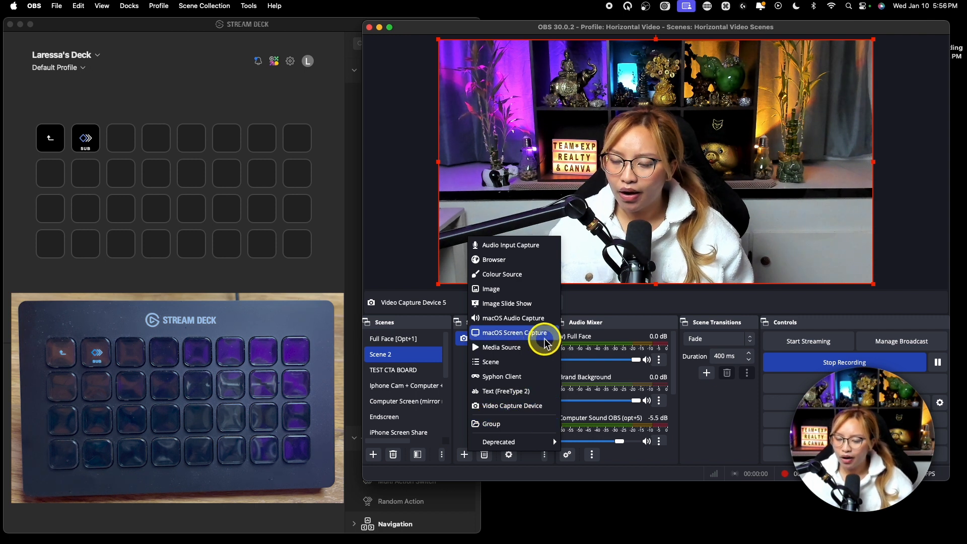
mouse_move(513, 441)
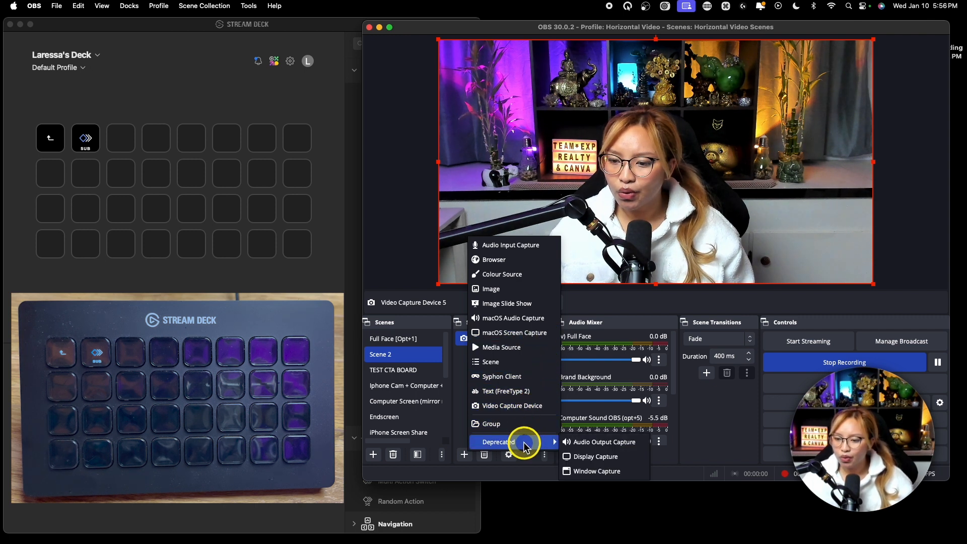
key(fn)
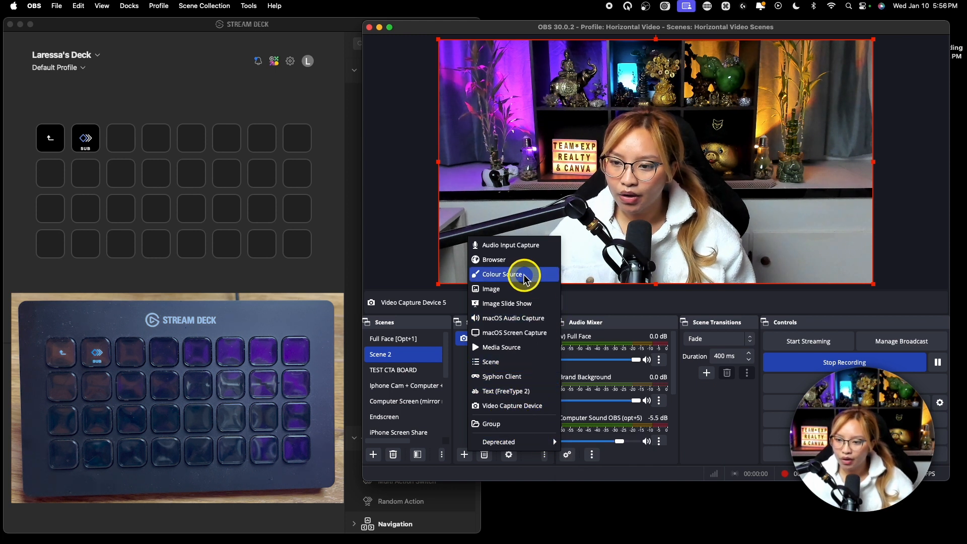
key(fn)
click(502, 247)
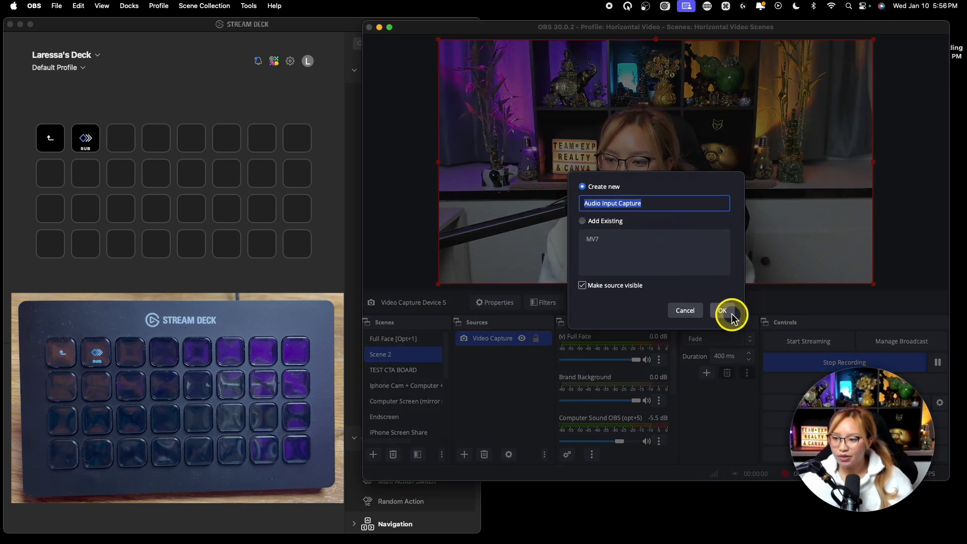
click(728, 309)
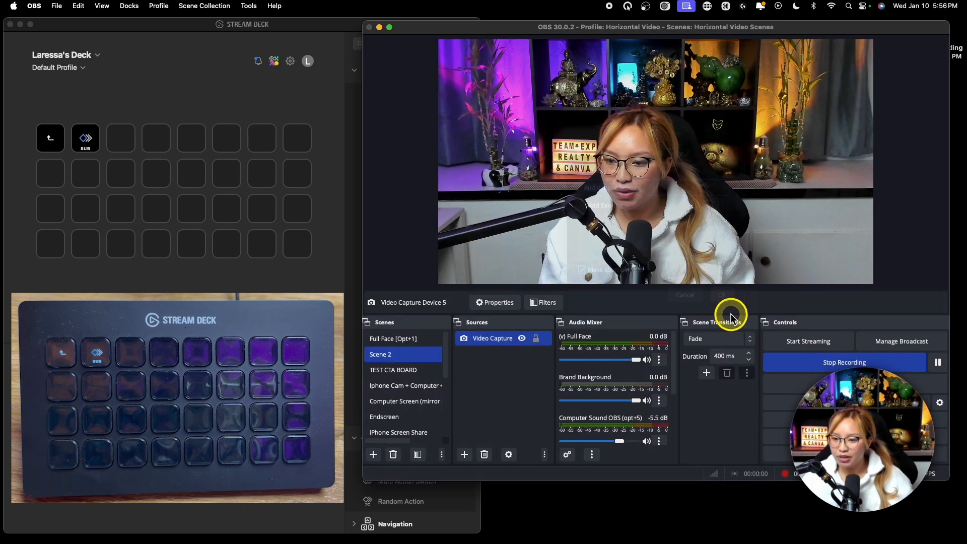
click(470, 118)
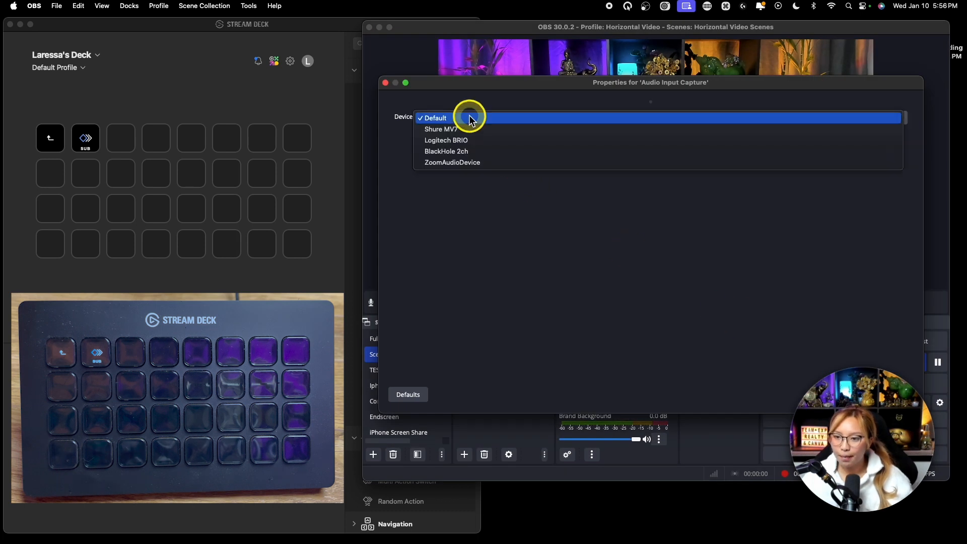
click(501, 129)
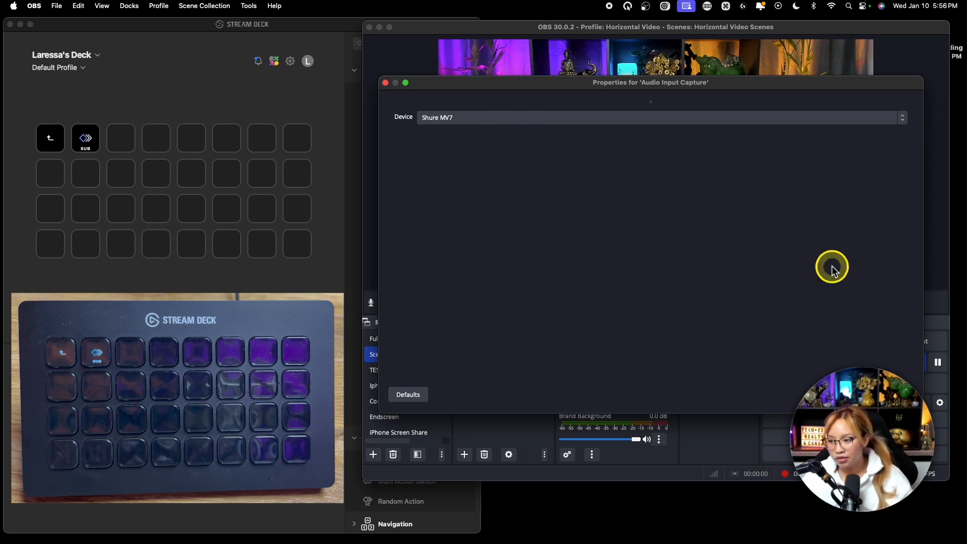
click(900, 394)
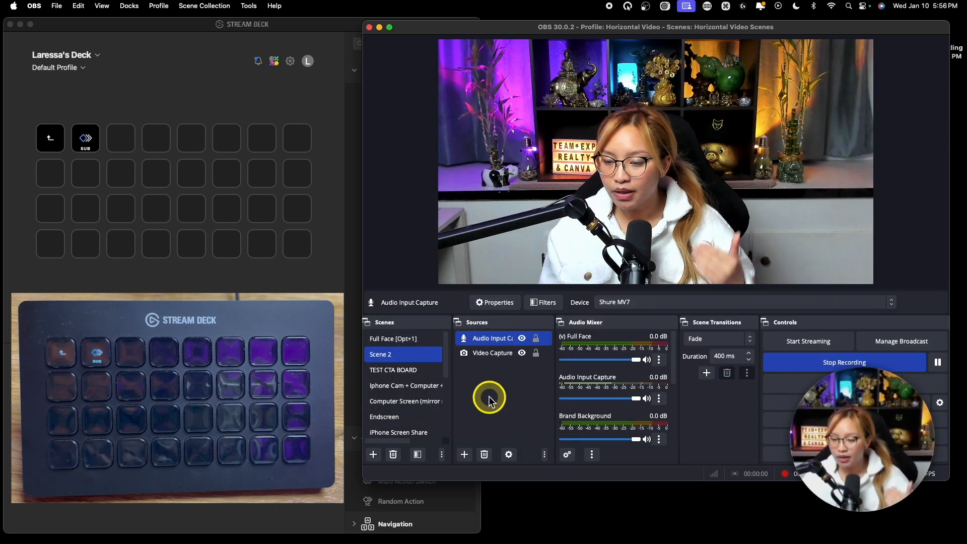
Add the existing TEST CTA BOARD scene as a visible Scene source in Scene 2.
click(463, 455)
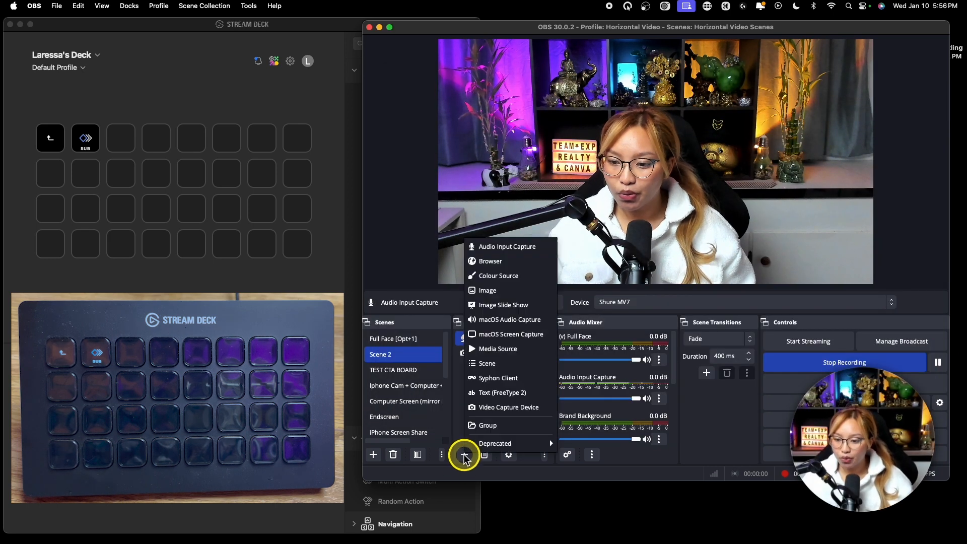
key(fn)
click(481, 364)
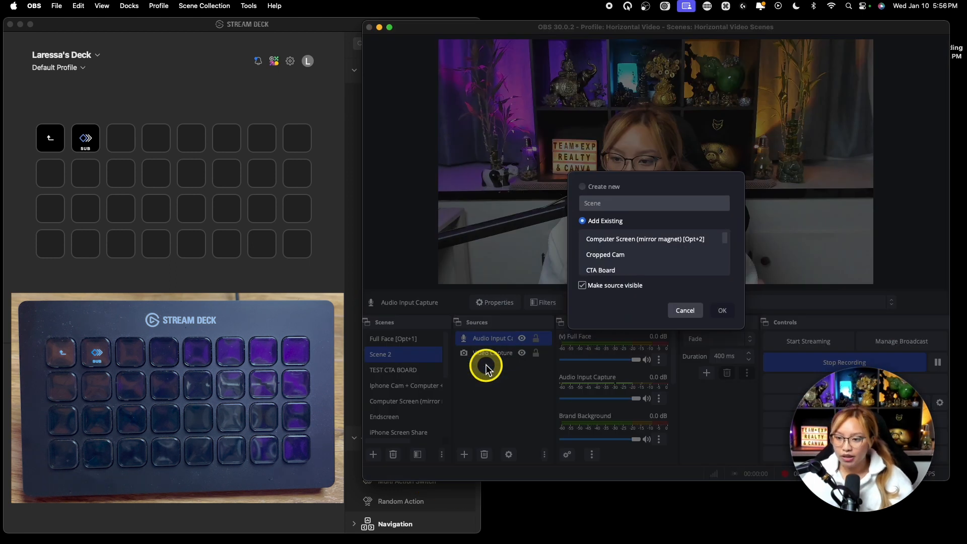
click(628, 260)
scroll(629, 260, down, 3)
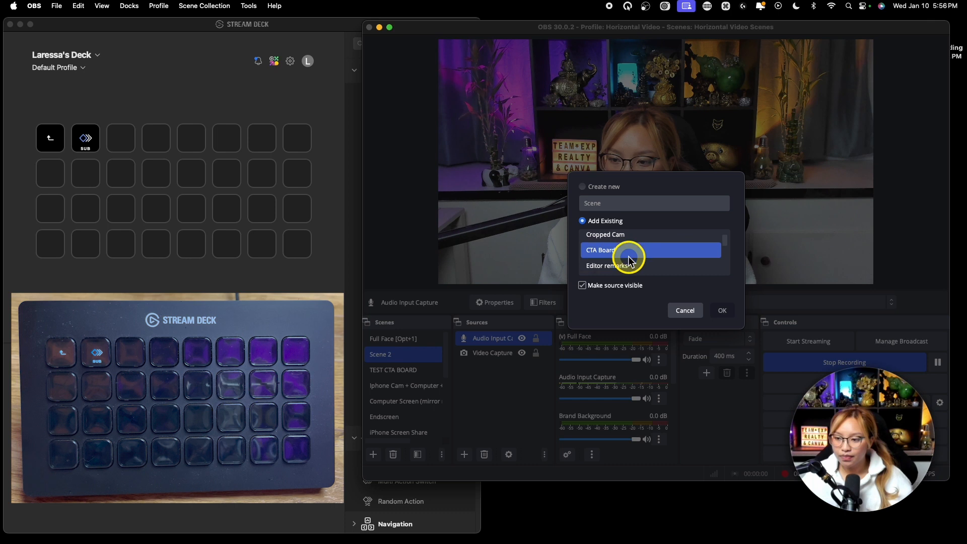
scroll(628, 257, down, 5)
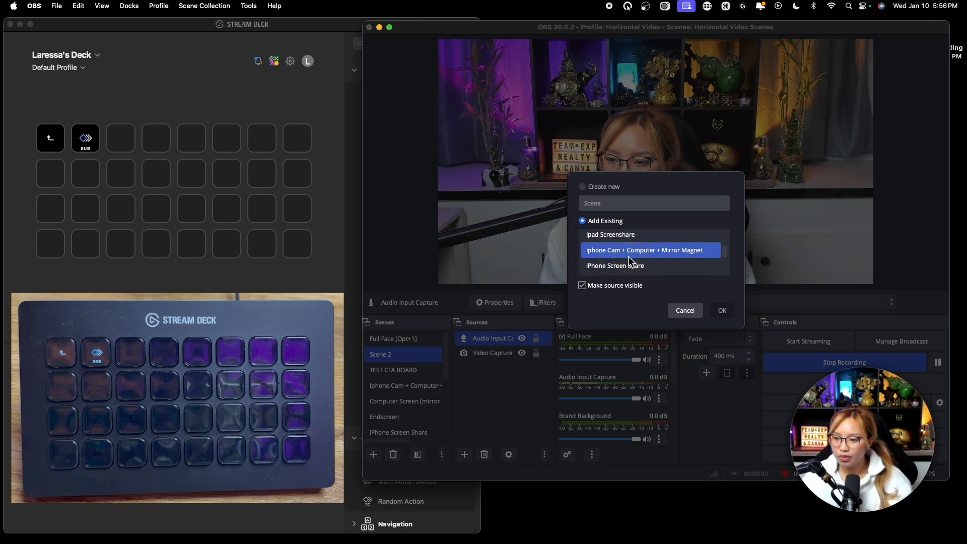
scroll(629, 262, up, 3)
click(604, 242)
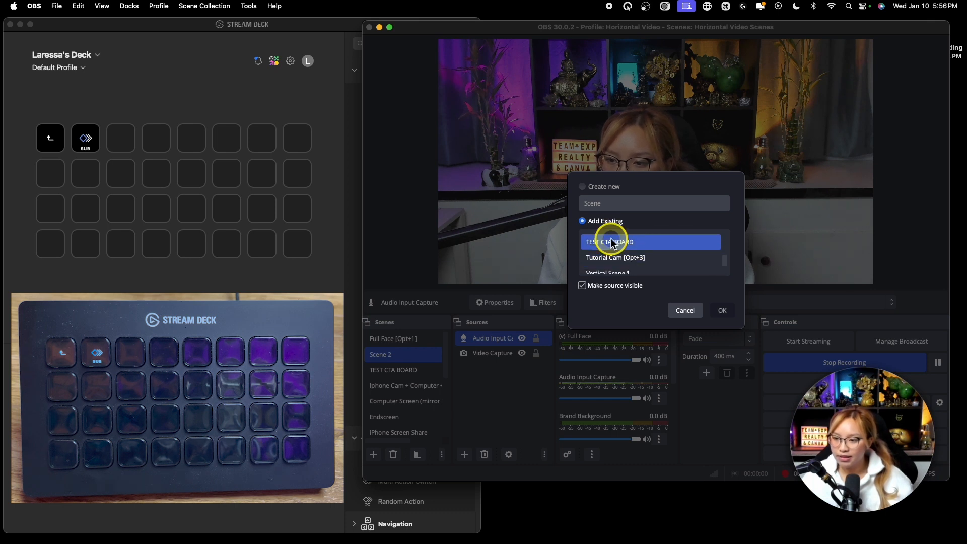
click(725, 310)
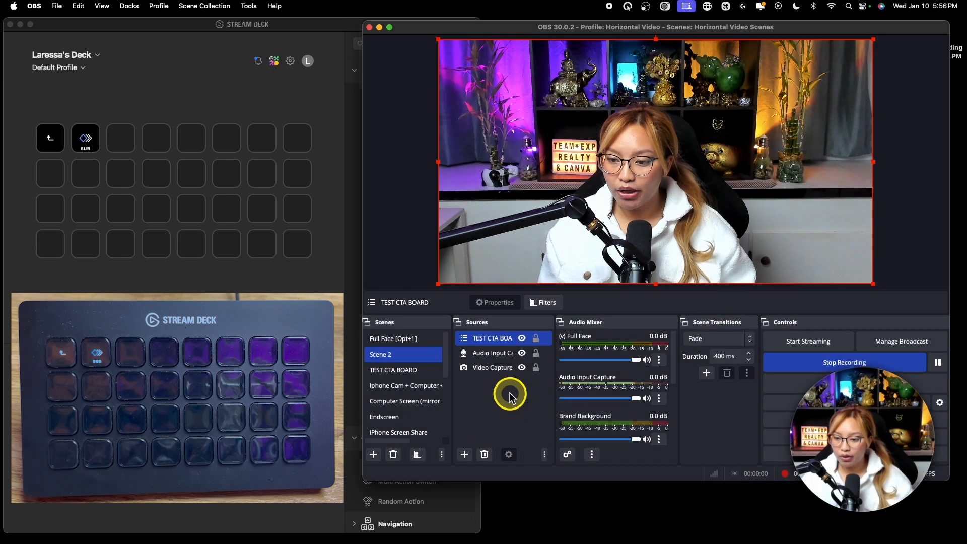
drag(491, 367, 494, 357)
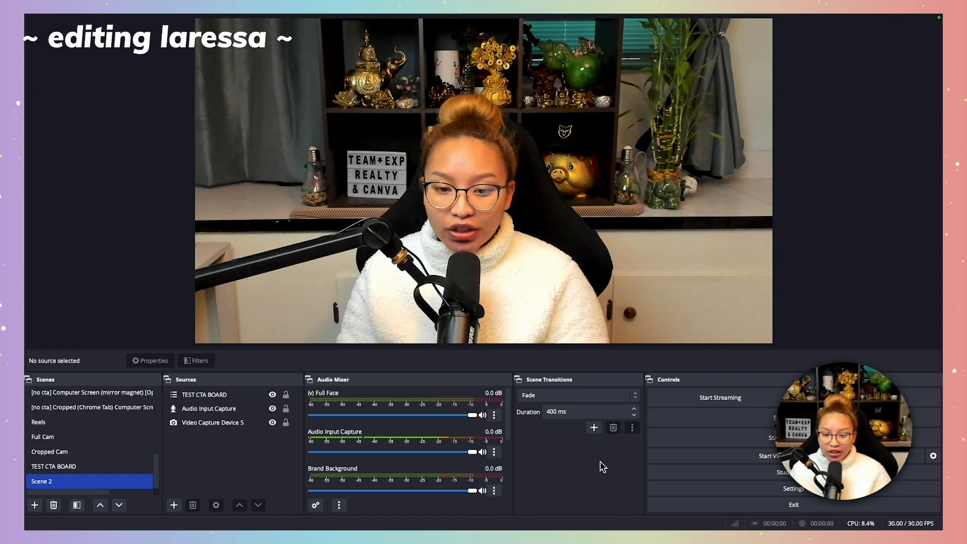
Try moving the TEST CTA BOARD source below the video capture source in Scene 2, and return it to the top of the order.
click(206, 396)
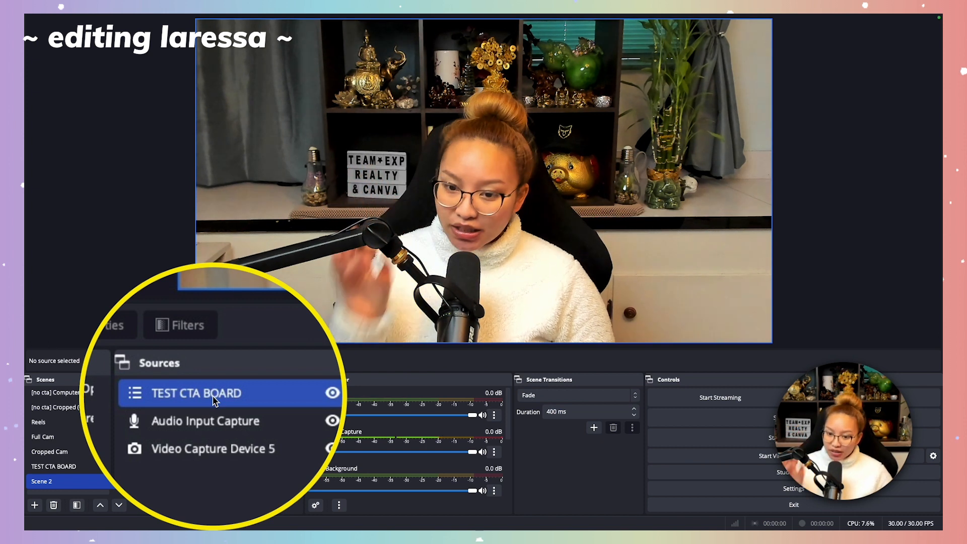
click(212, 395)
drag(212, 394, 212, 428)
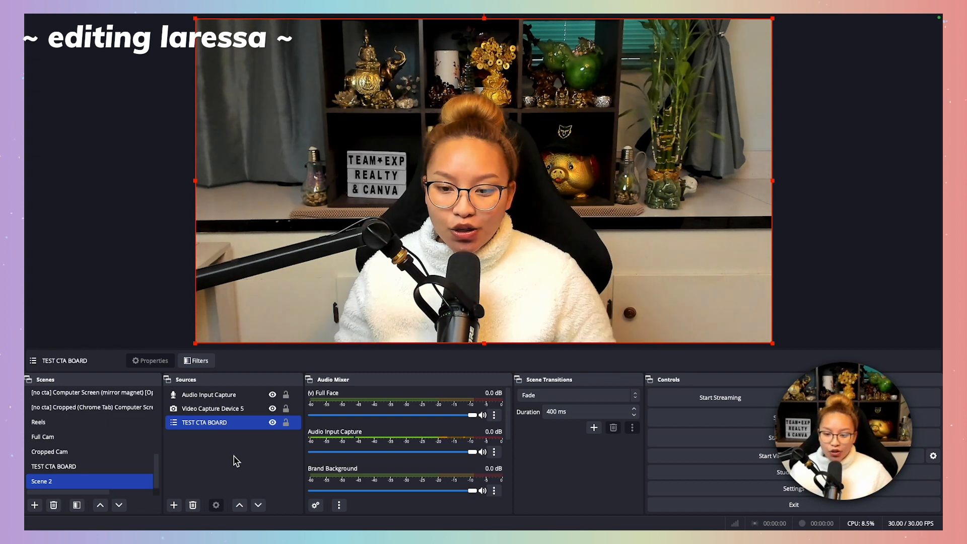
click(222, 424)
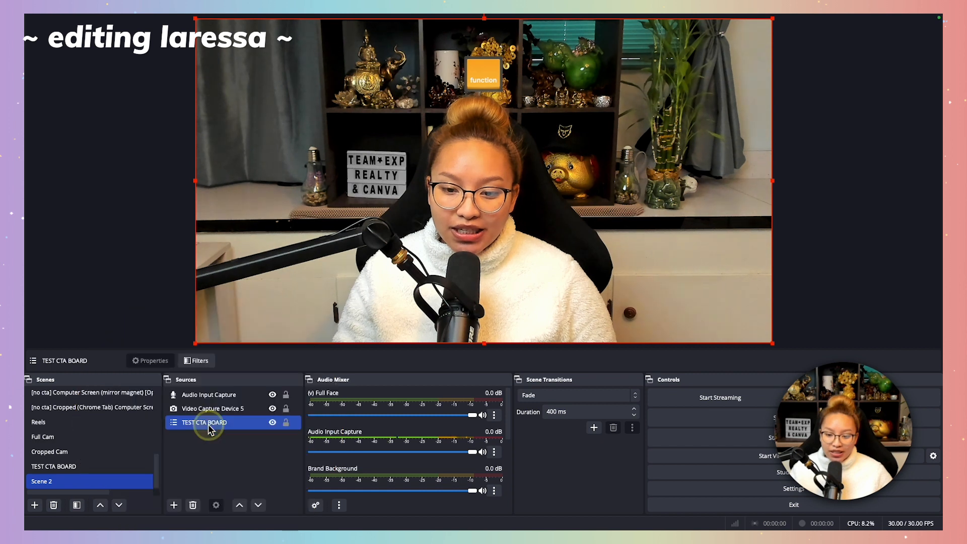
drag(210, 429, 220, 389)
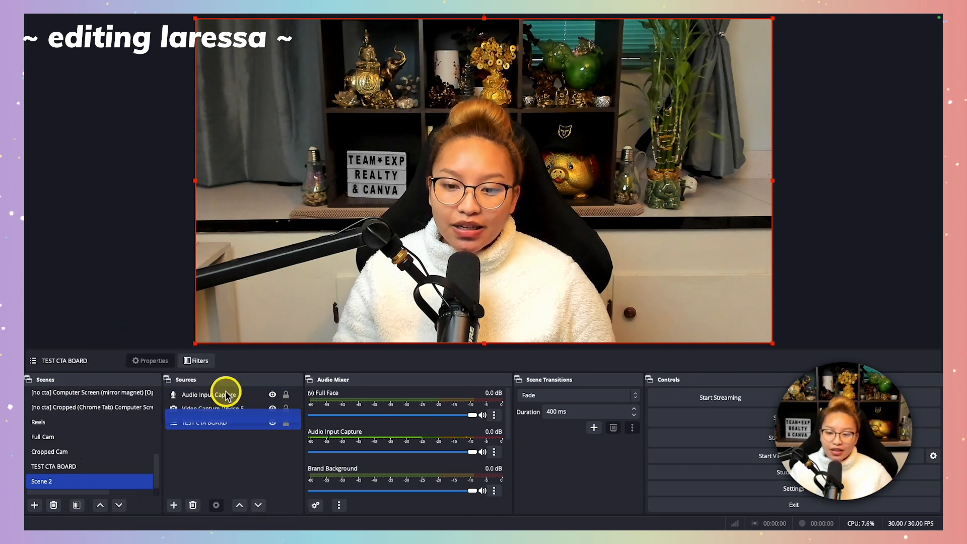
drag(210, 426, 216, 395)
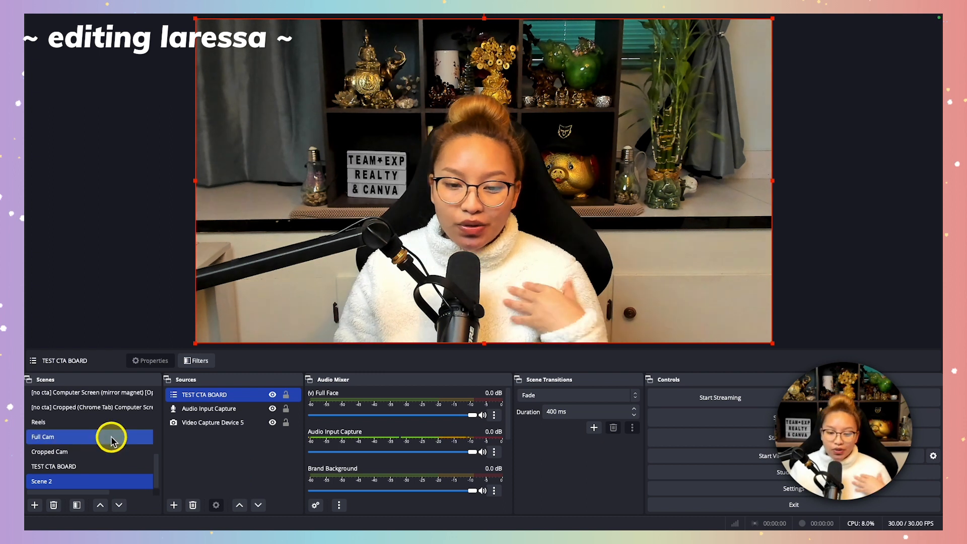
View the Full Face [Opt+1], Cropped (Chrome Tab) and Endscreen scenes in turn, examining where CTA Board sits among their sources.
scroll(109, 437, up, 5)
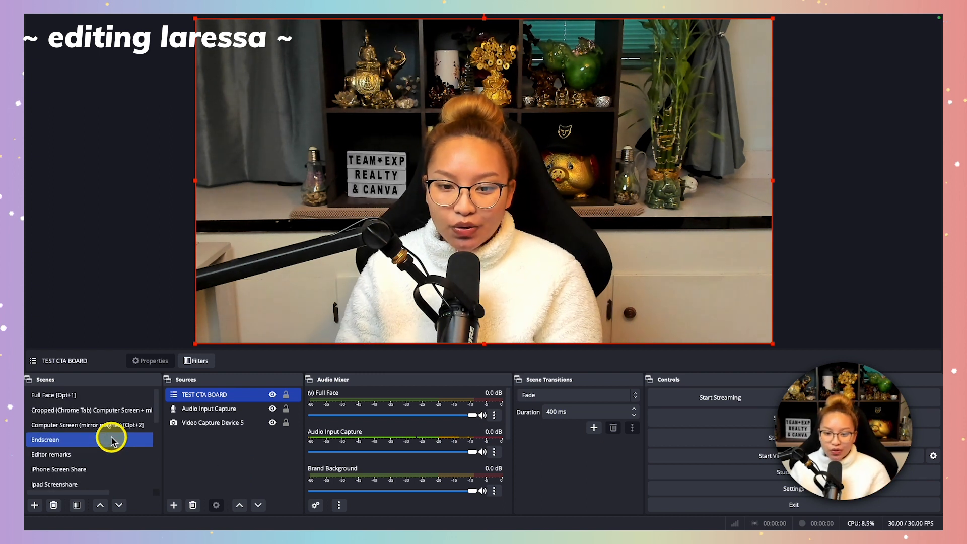
click(94, 400)
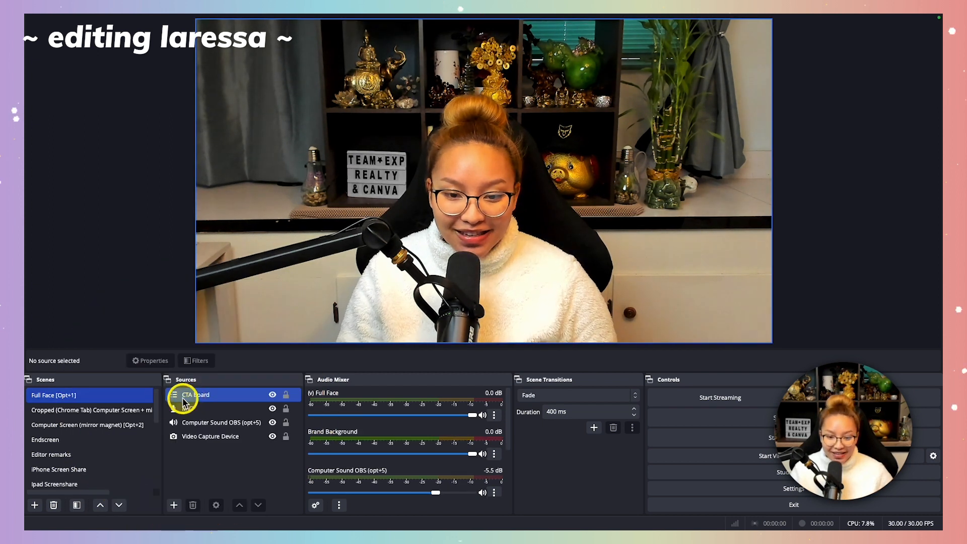
click(101, 414)
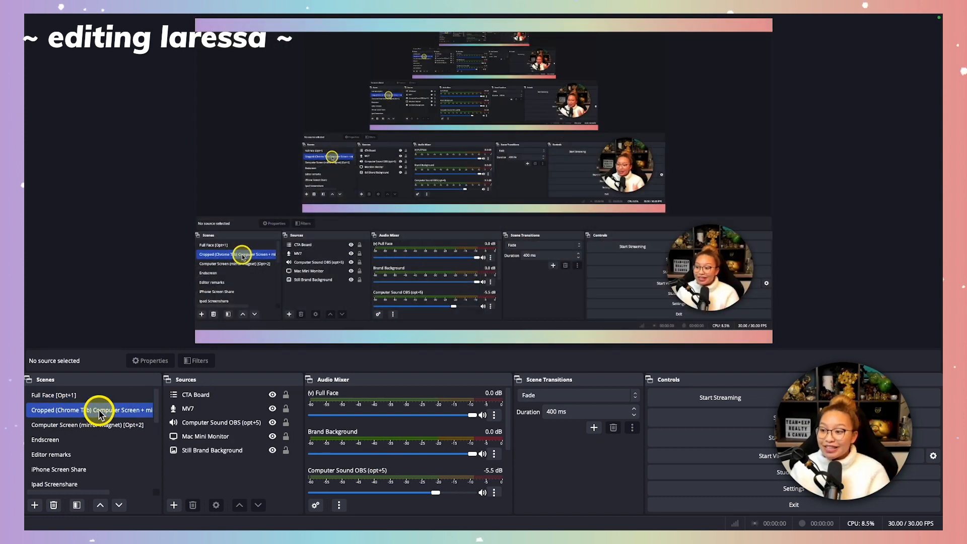
click(190, 395)
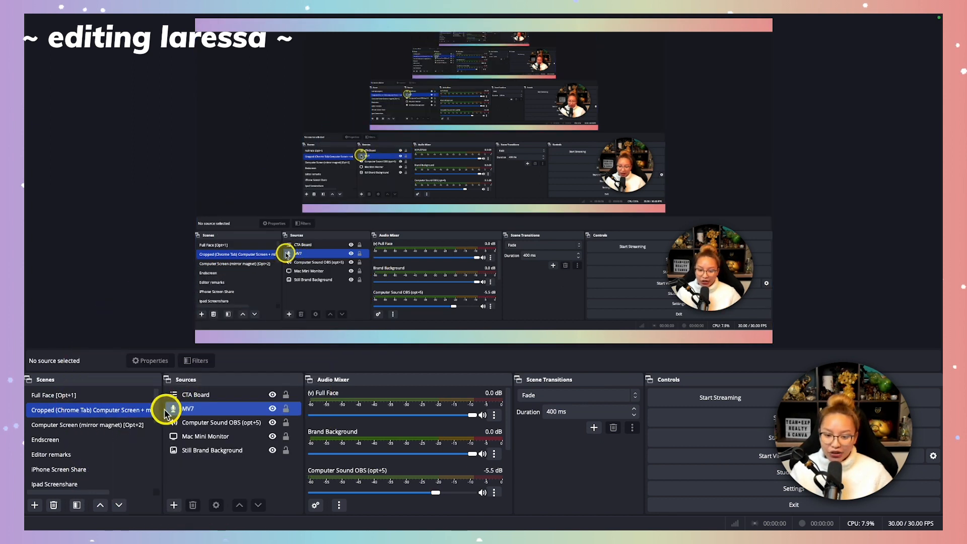
click(98, 440)
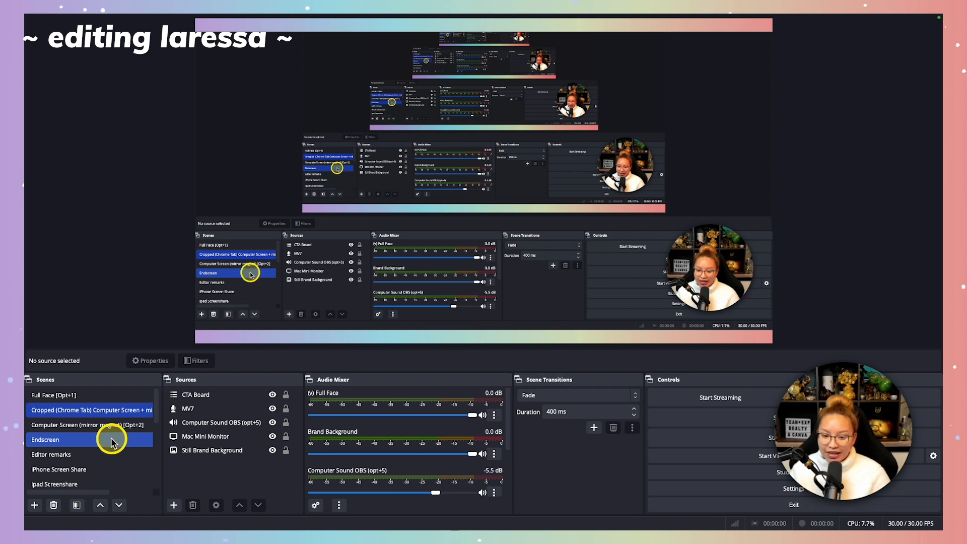
click(112, 439)
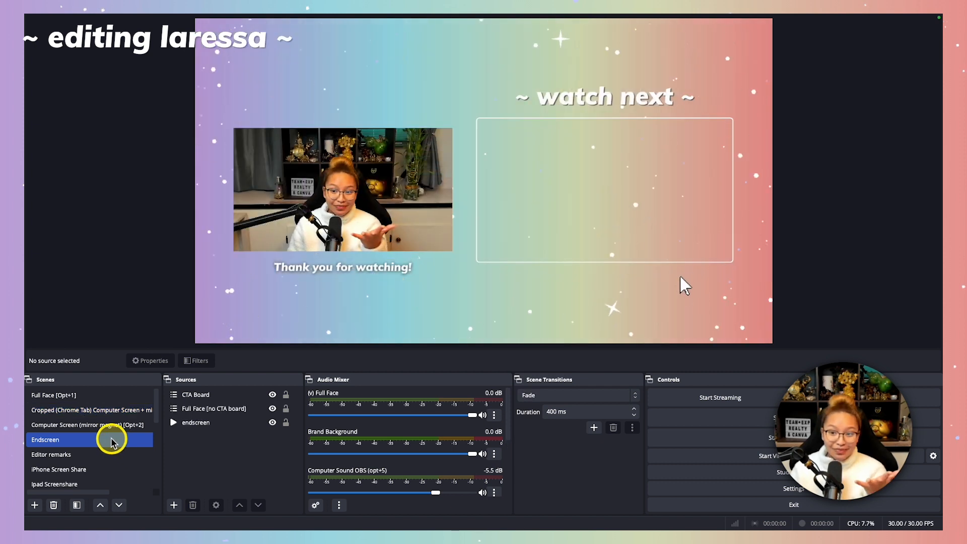
click(203, 395)
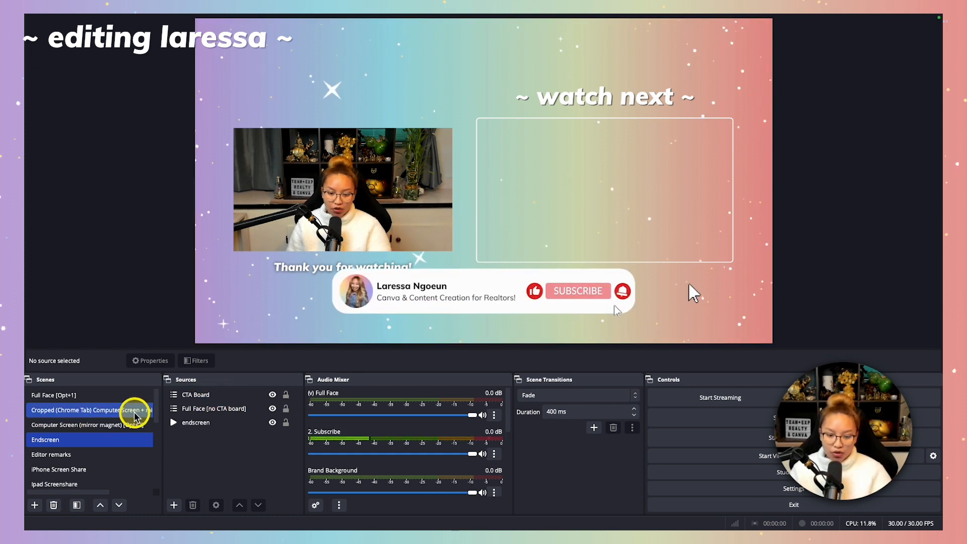
Switch to the Cropped (Chrome Tab) scene and on to Full Face [Opt+1] during the subscribe animation, checking the overlay in each.
click(117, 412)
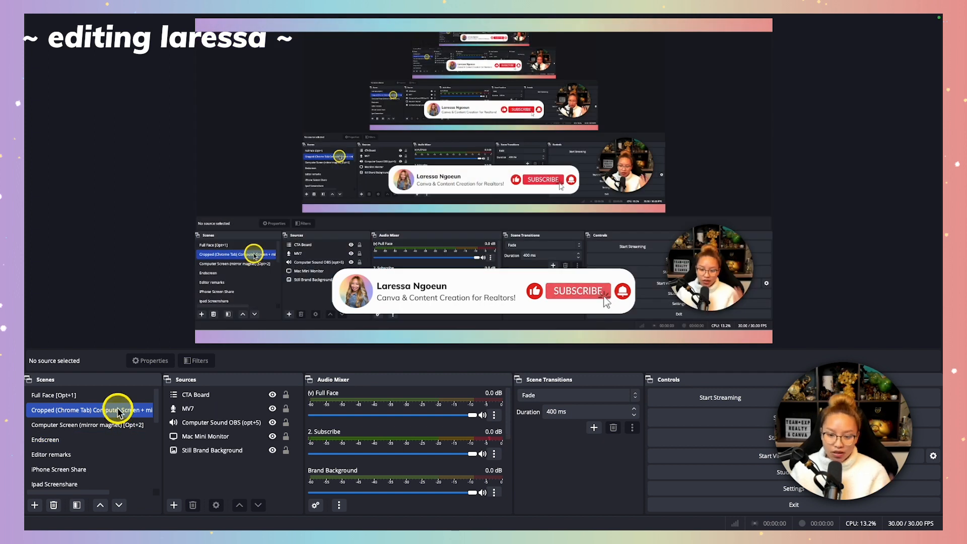
click(105, 395)
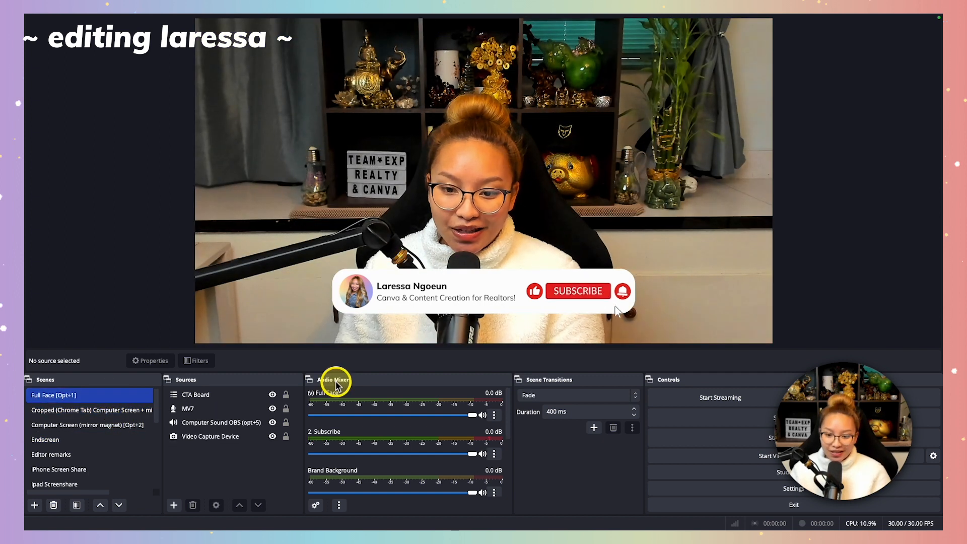
click(218, 394)
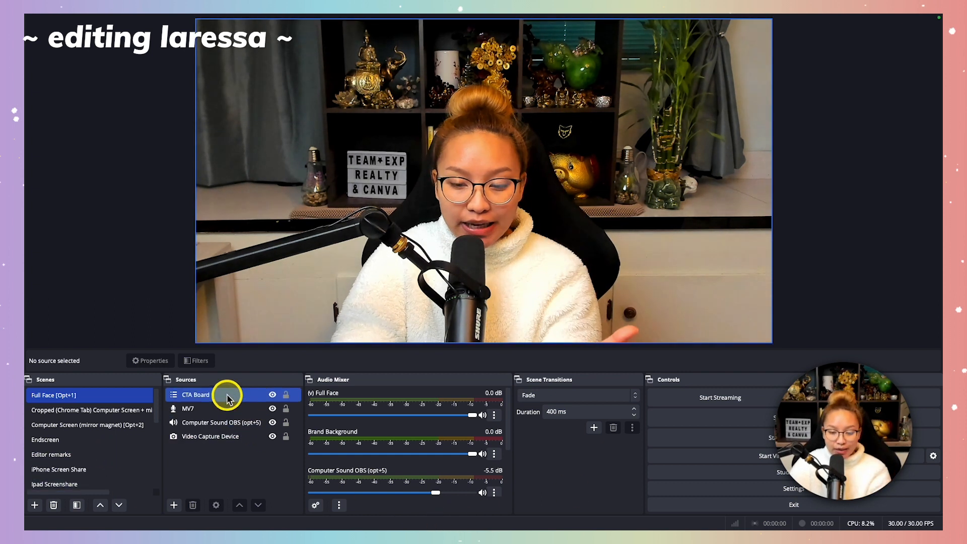
click(240, 425)
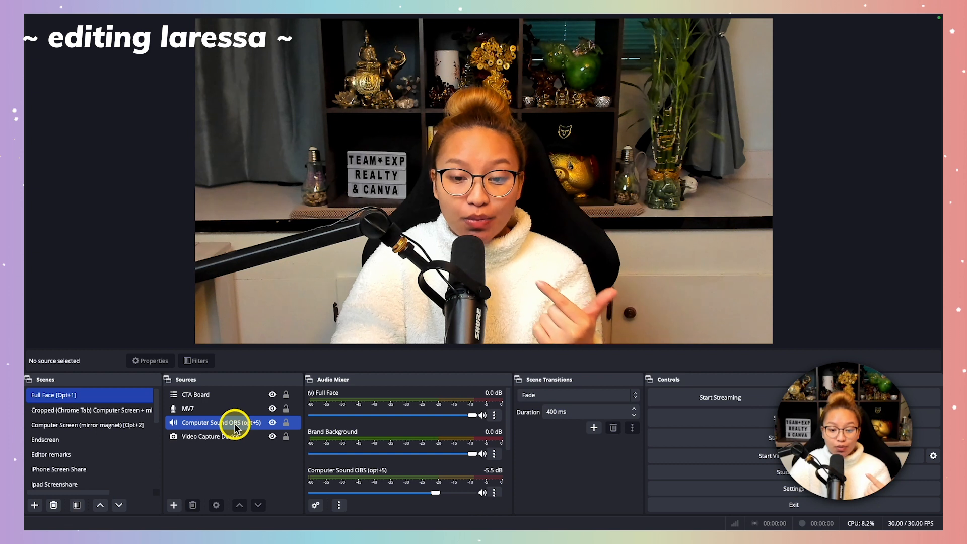
Open the CTA Board scene and examine its full list of call-to-action sources, including the name, subscribe and like animations.
scroll(109, 443, down, 3)
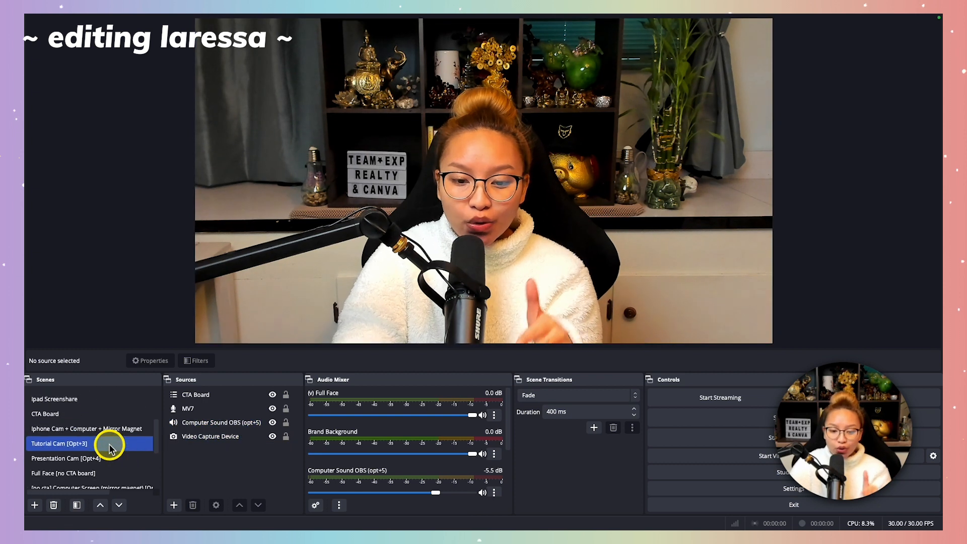
scroll(109, 446, down, 3)
scroll(108, 448, up, 4)
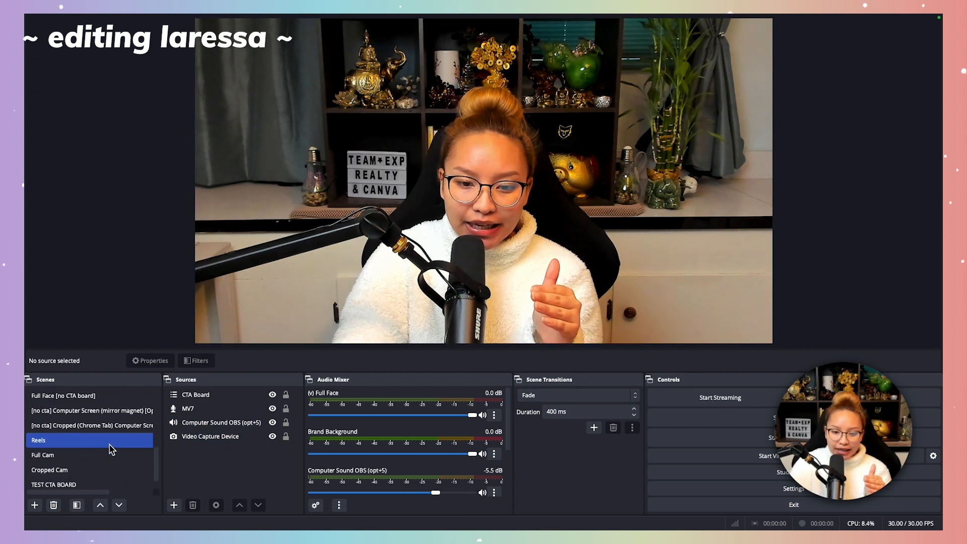
click(47, 432)
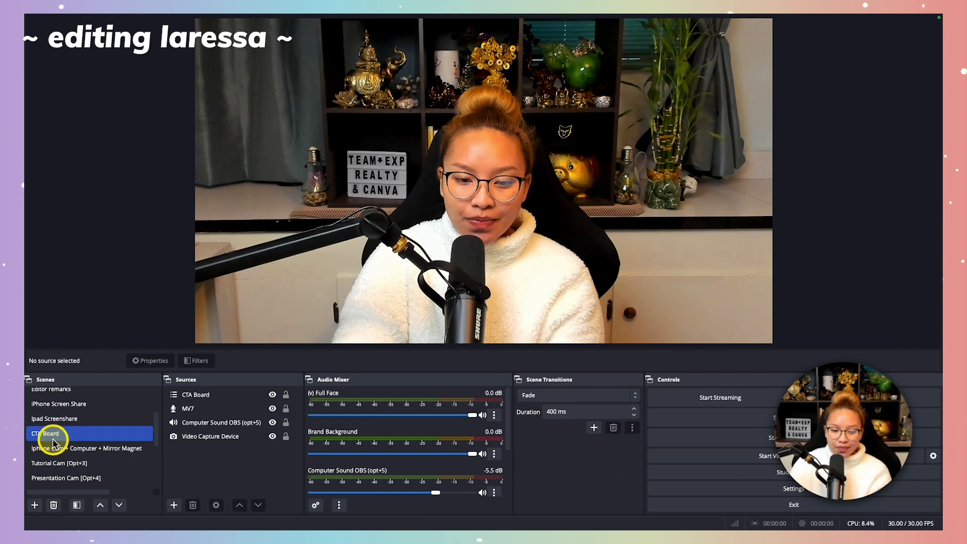
click(227, 435)
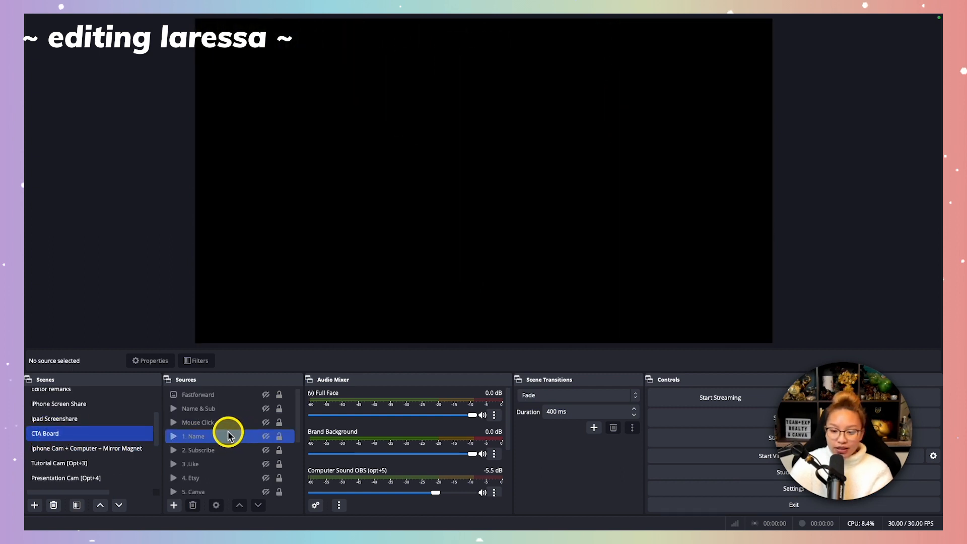
click(202, 466)
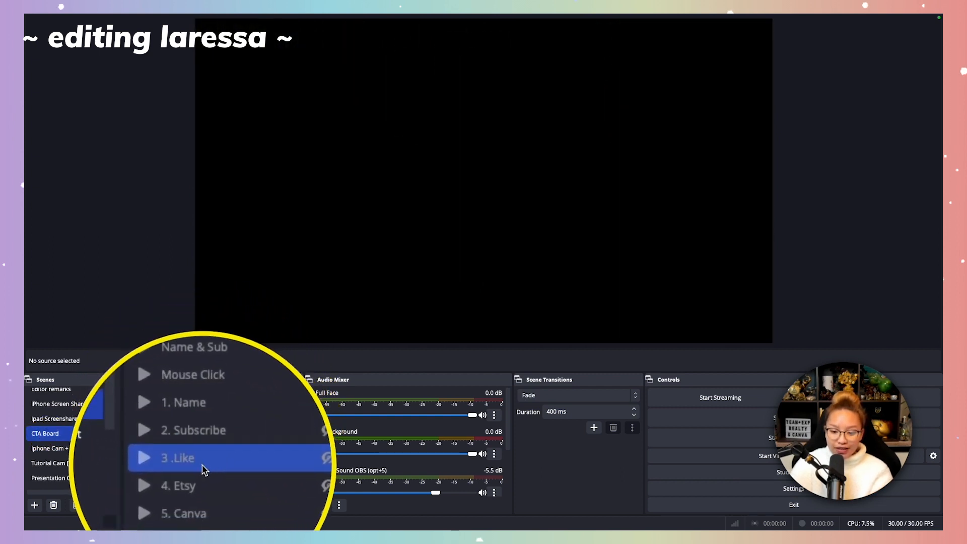
scroll(225, 475, down, 5)
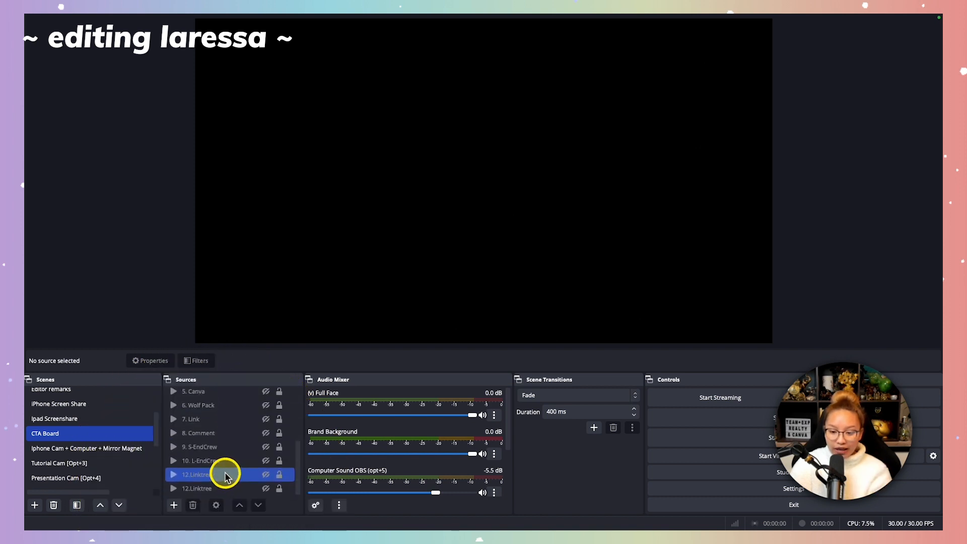
scroll(225, 474, up, 5)
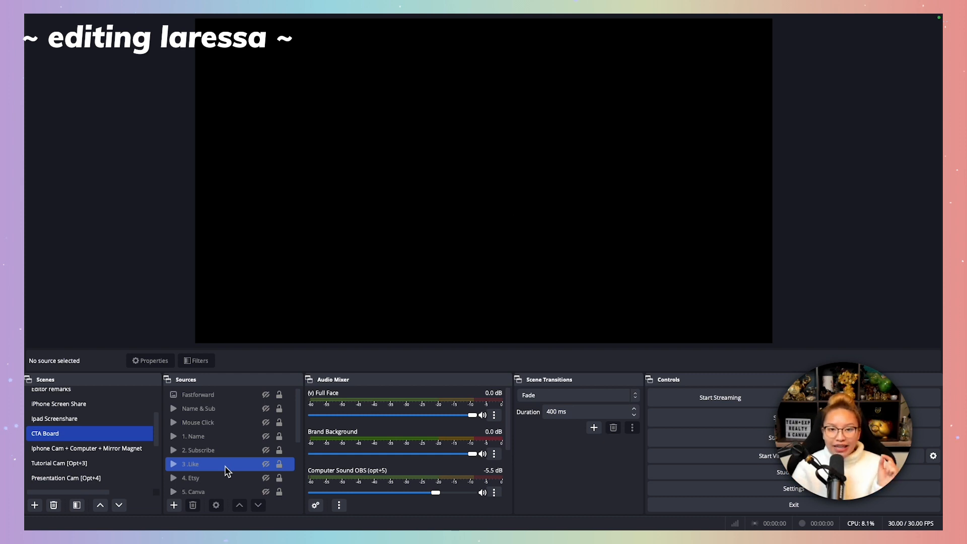
click(237, 388)
click(217, 410)
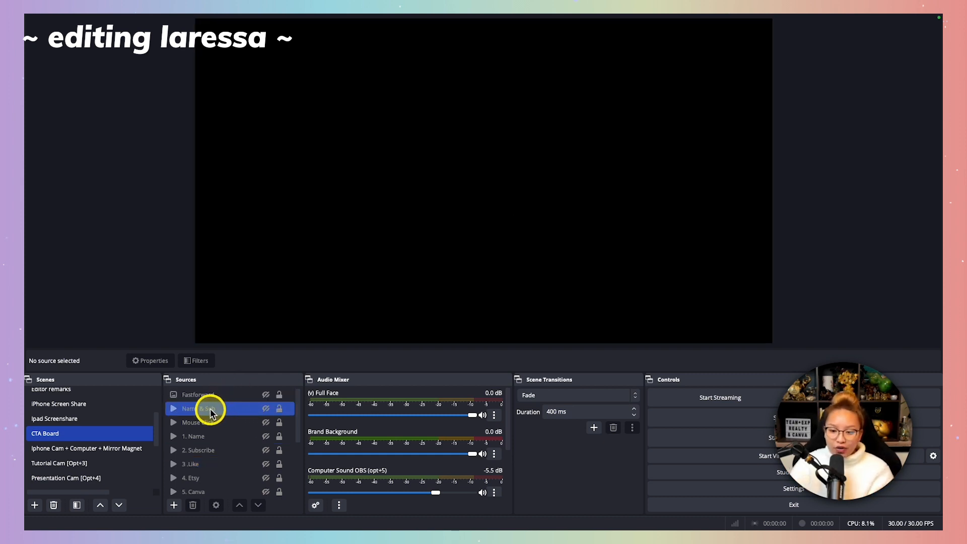
click(206, 423)
click(205, 436)
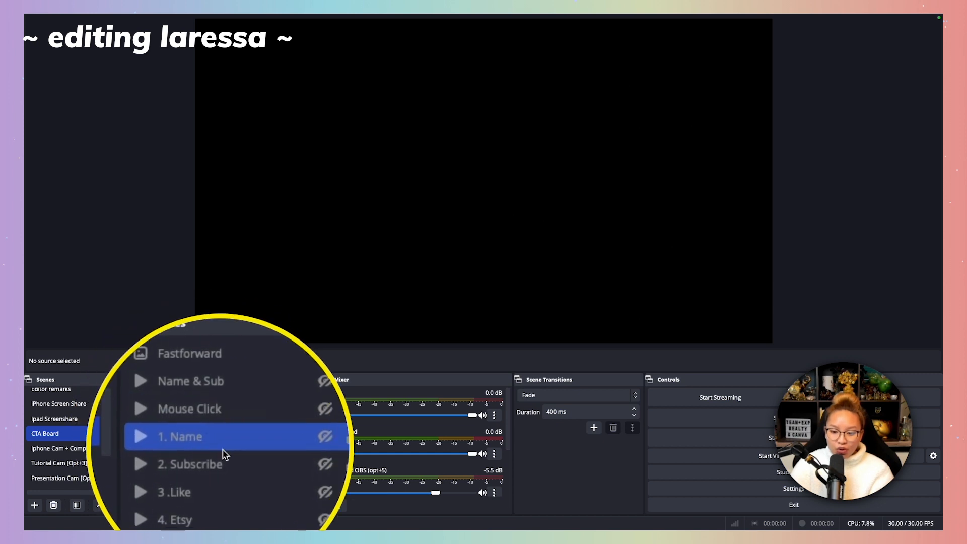
Return to the Full Face [Opt+1] scene to view its nested CTA Board source.
scroll(114, 401, up, 4)
click(102, 396)
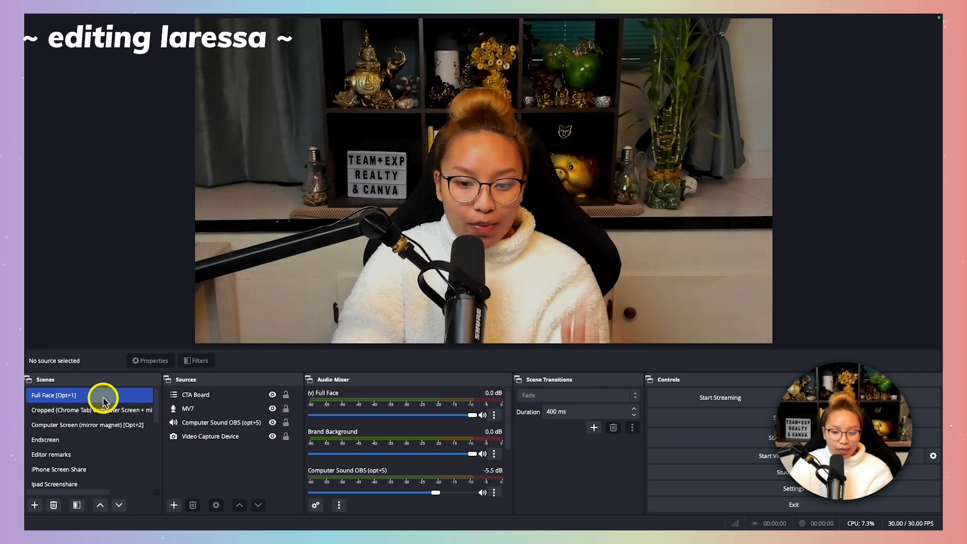
click(145, 424)
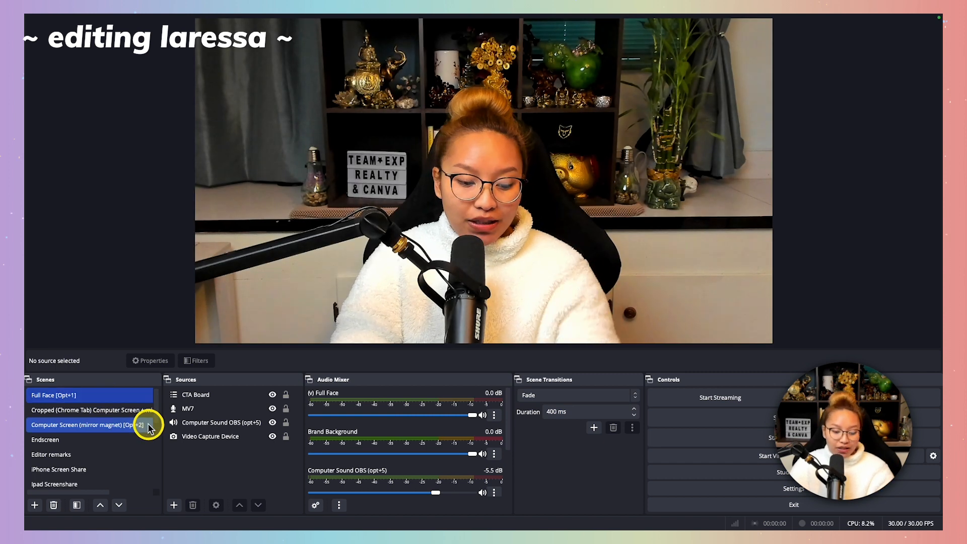